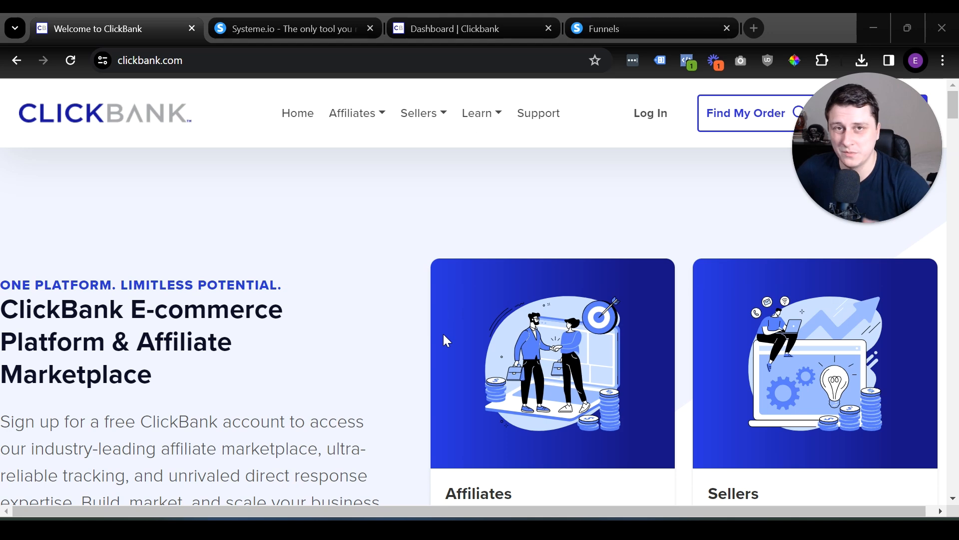
Switch to the ClickBank account dashboard and open the Affiliate Marketplace.
{"action": "left_click", "coordinate": [429, 27]}
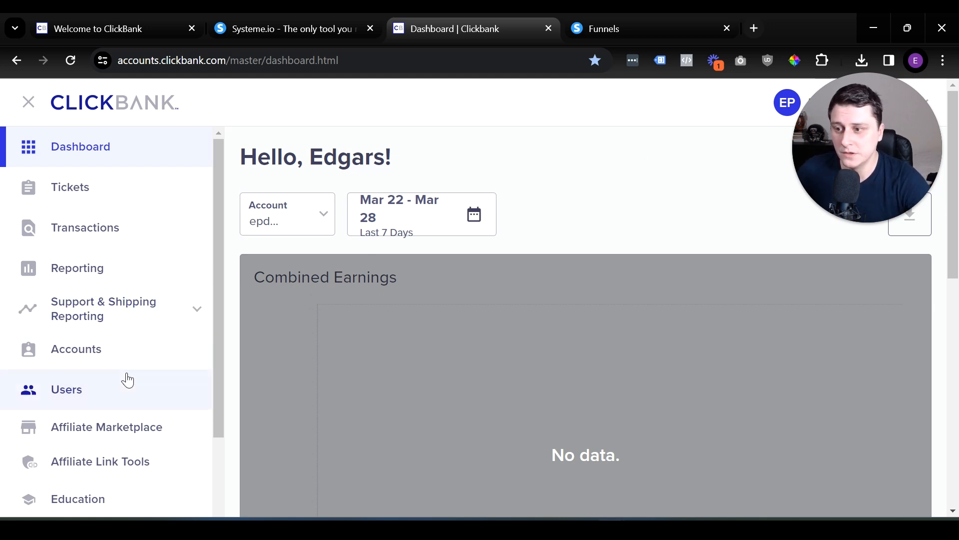
{"action": "left_click", "coordinate": [105, 417]}
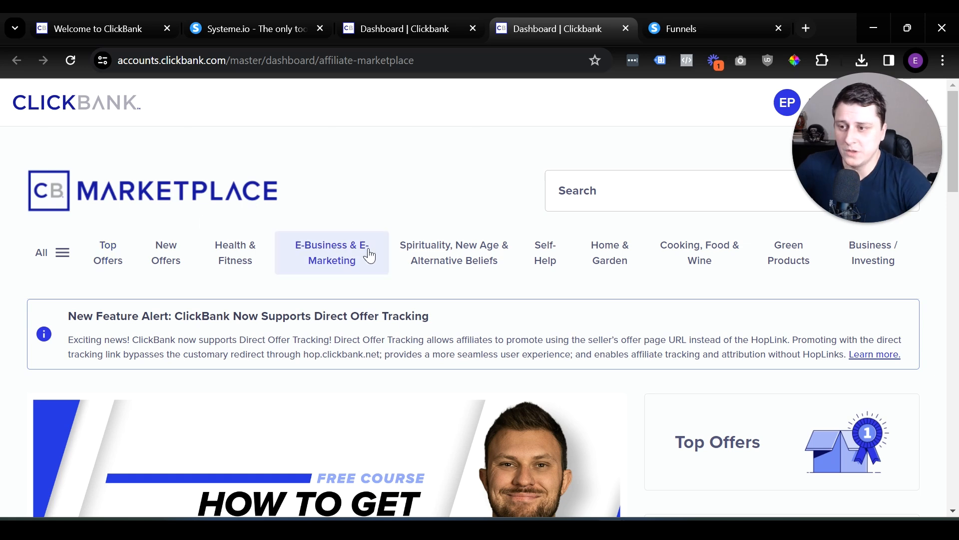
{"action": "scroll", "coordinate": [470, 337], "scroll_direction": "down", "scroll_amount": 1}
{"action": "scroll", "coordinate": [471, 337], "scroll_direction": "up", "scroll_amount": 1}
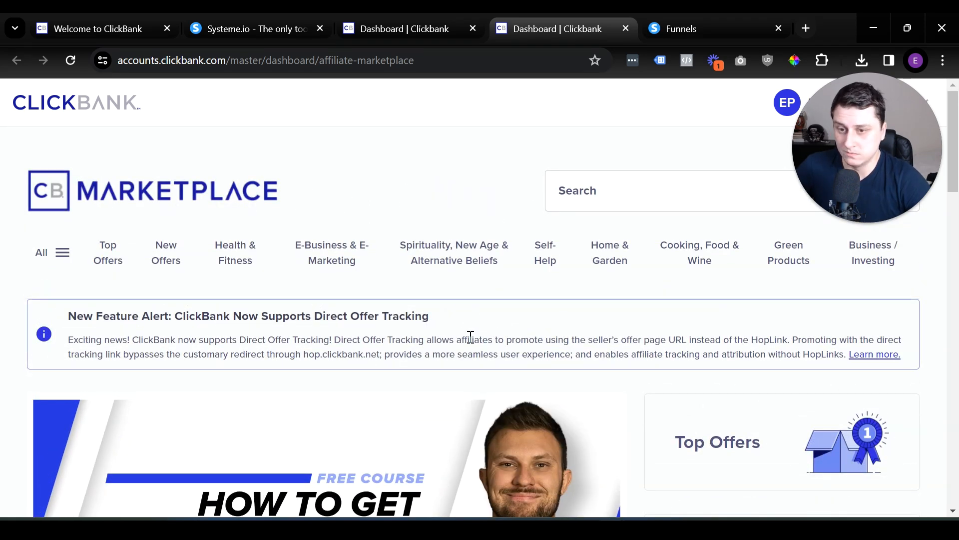
Open the marketplace's Home & Garden category and look over its subcategories and offers.
{"action": "left_click", "coordinate": [623, 248]}
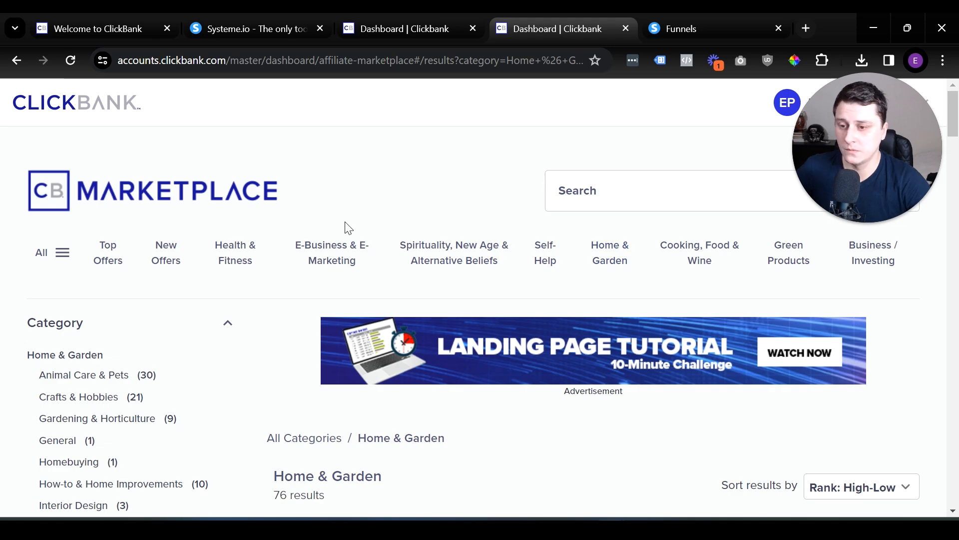
{"action": "scroll", "coordinate": [328, 219], "scroll_direction": "down", "scroll_amount": 6}
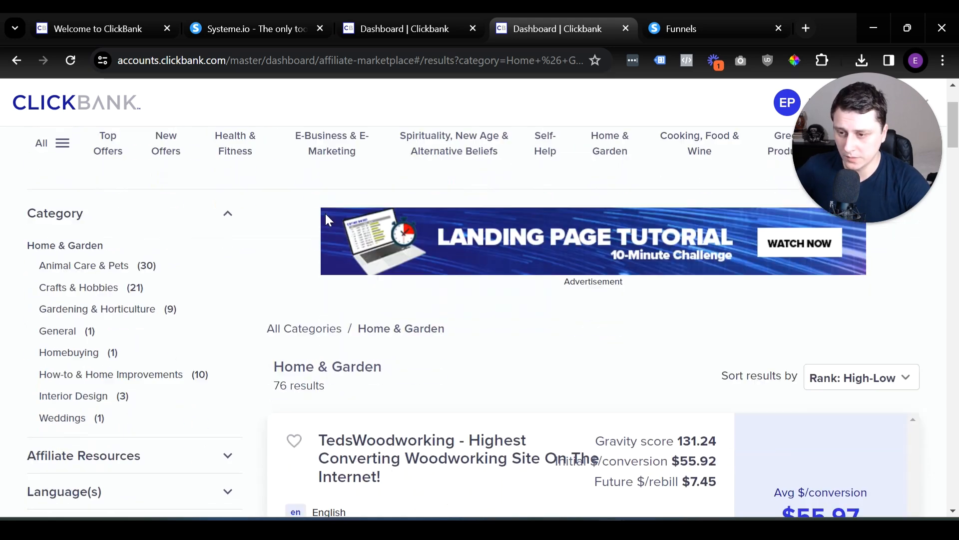
{"action": "scroll", "coordinate": [329, 220], "scroll_direction": "up", "scroll_amount": 6}
{"action": "scroll", "coordinate": [329, 220], "scroll_direction": "down", "scroll_amount": 3}
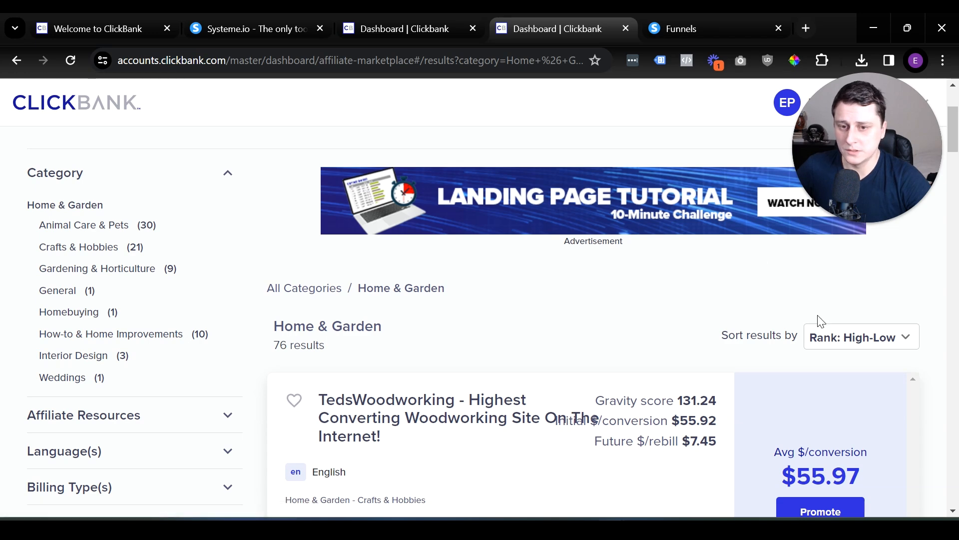
Sort the Home & Garden offers by Gravity: High-Low and check the explanation of the TedsWoodworking offer's gravity score.
{"action": "left_click", "coordinate": [847, 342]}
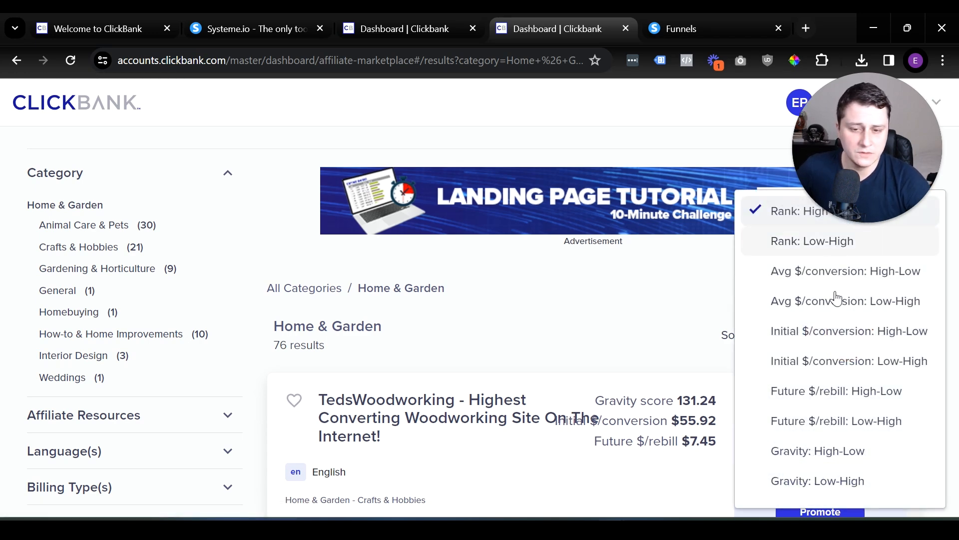
{"action": "left_click", "coordinate": [854, 452]}
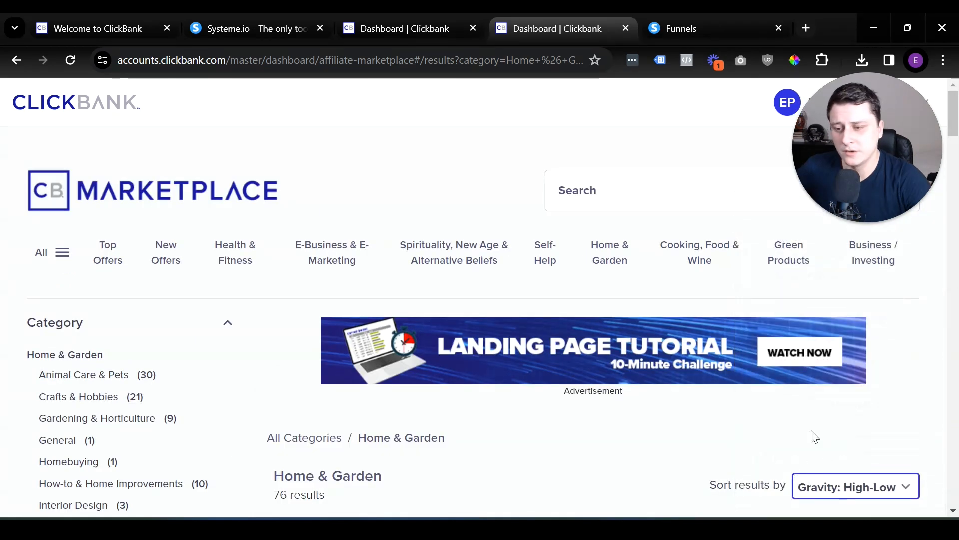
{"action": "scroll", "coordinate": [754, 385], "scroll_direction": "down", "scroll_amount": 3}
{"action": "mouse_move", "coordinate": [686, 393]}
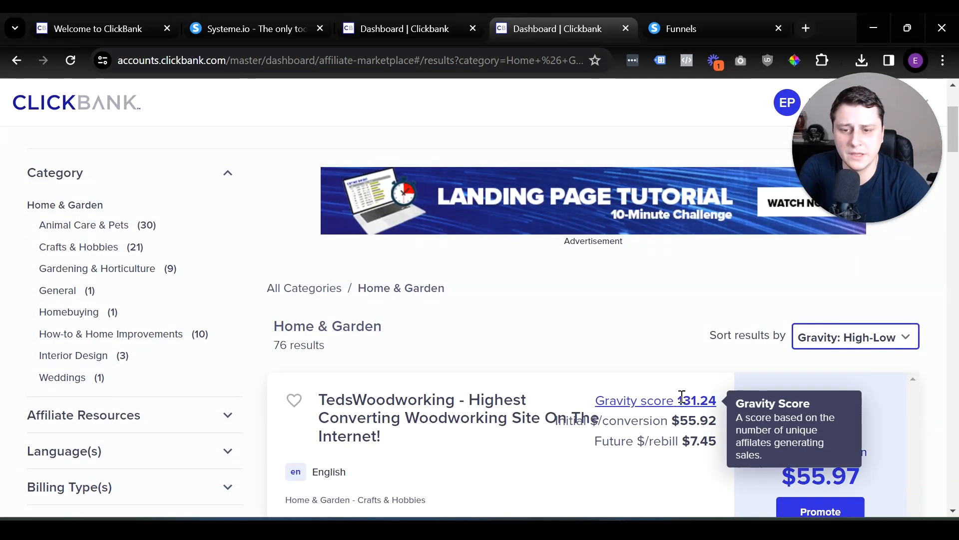
{"action": "left_click", "coordinate": [690, 396]}
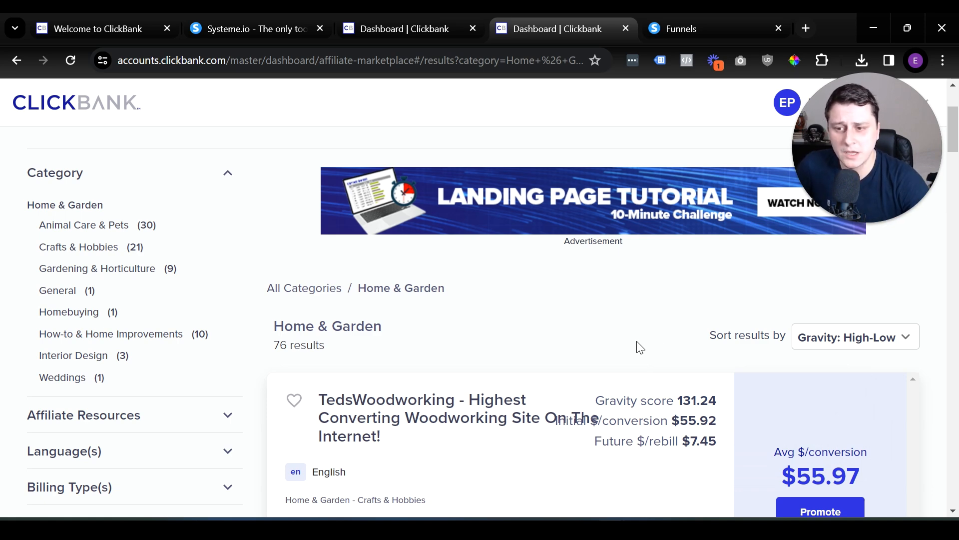
Open the sales page of the TedsWoodworking offer and examine its sales copy and product features.
{"action": "scroll", "coordinate": [508, 326], "scroll_direction": "down", "scroll_amount": 6}
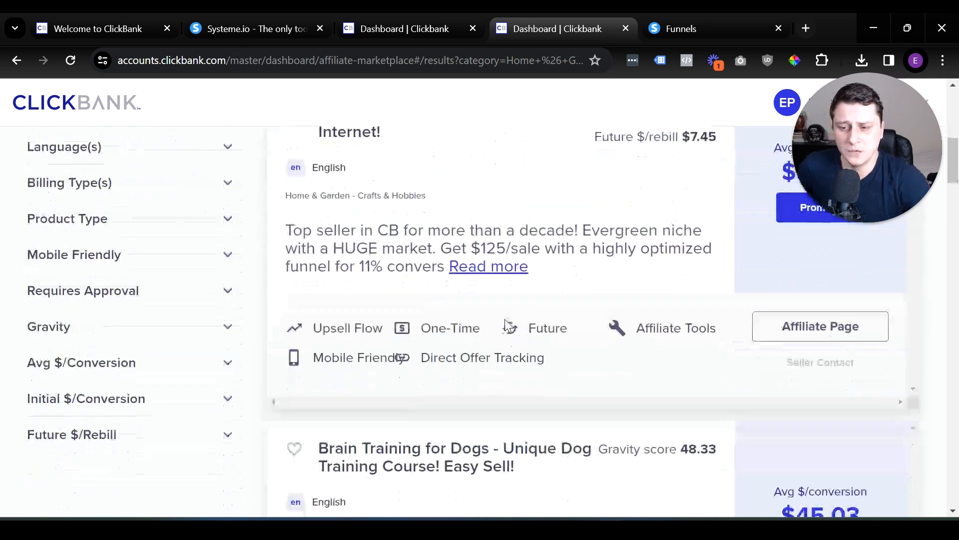
{"action": "scroll", "coordinate": [504, 322], "scroll_direction": "up", "scroll_amount": 5}
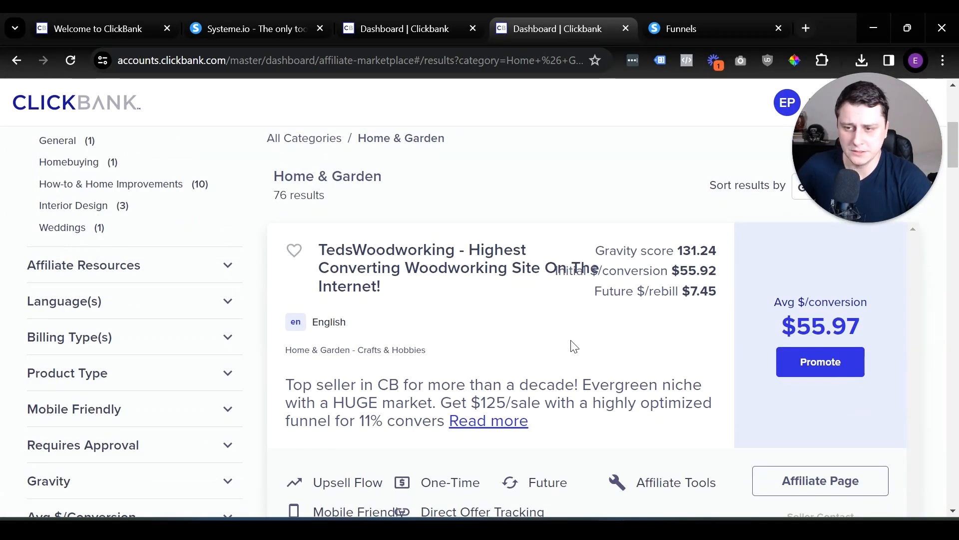
{"action": "left_click", "coordinate": [407, 260]}
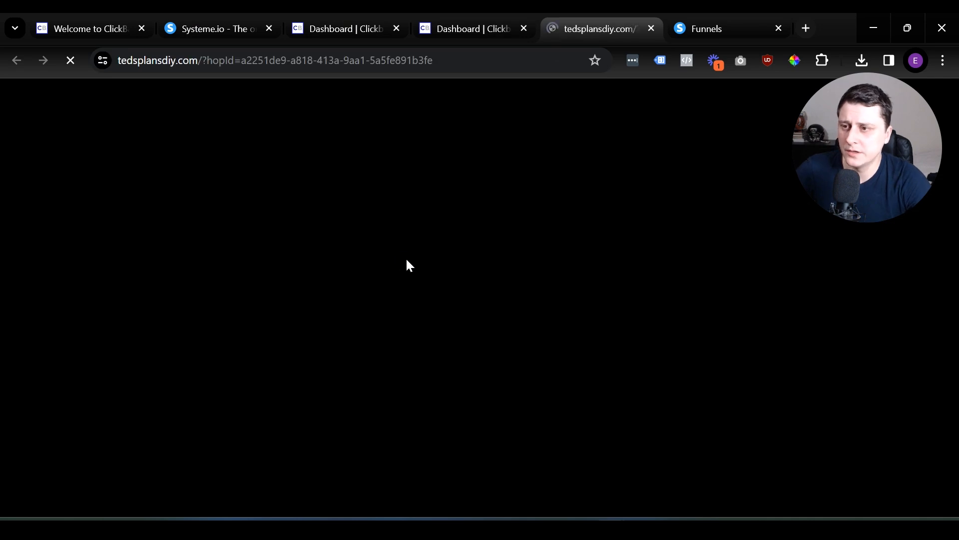
{"action": "scroll", "coordinate": [409, 255], "scroll_direction": "down", "scroll_amount": 4}
{"action": "scroll", "coordinate": [410, 252], "scroll_direction": "down", "scroll_amount": 6}
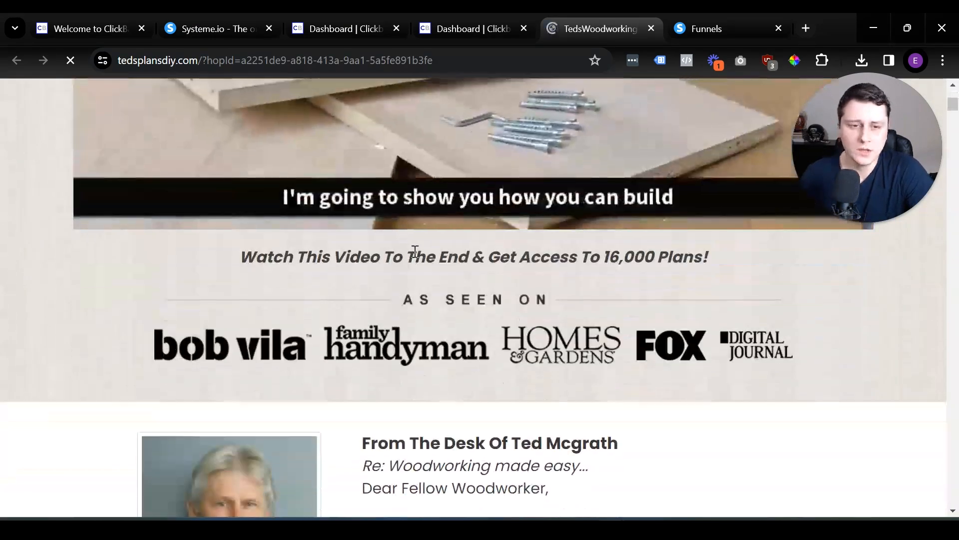
{"action": "scroll", "coordinate": [416, 253], "scroll_direction": "down", "scroll_amount": 6}
{"action": "scroll", "coordinate": [416, 253], "scroll_direction": "down", "scroll_amount": 20}
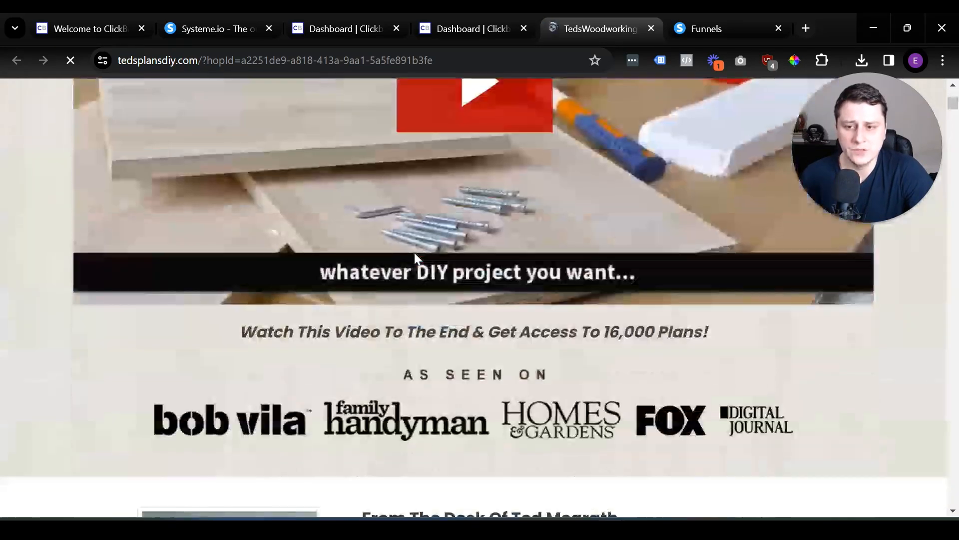
{"action": "scroll", "coordinate": [459, 241], "scroll_direction": "down", "scroll_amount": 20}
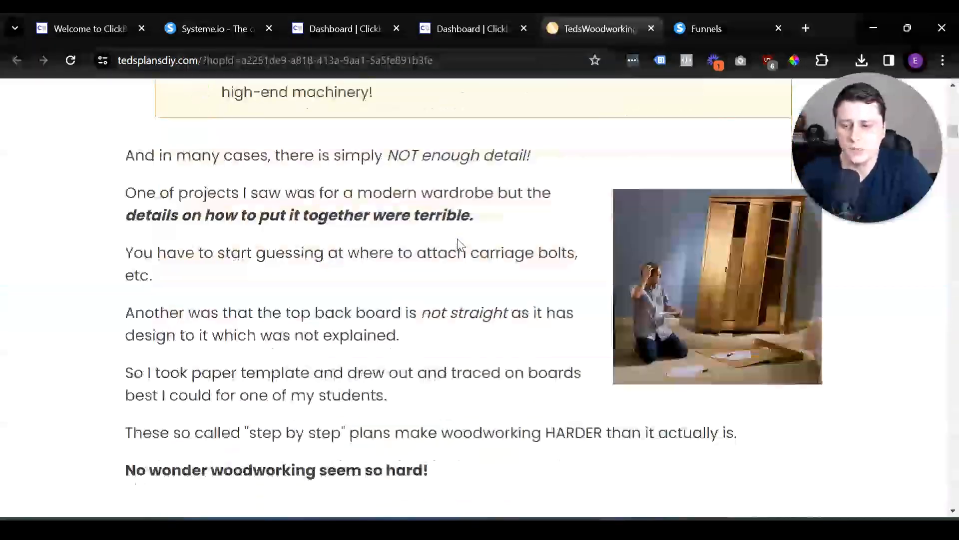
{"action": "scroll", "coordinate": [516, 229], "scroll_direction": "down", "scroll_amount": 20}
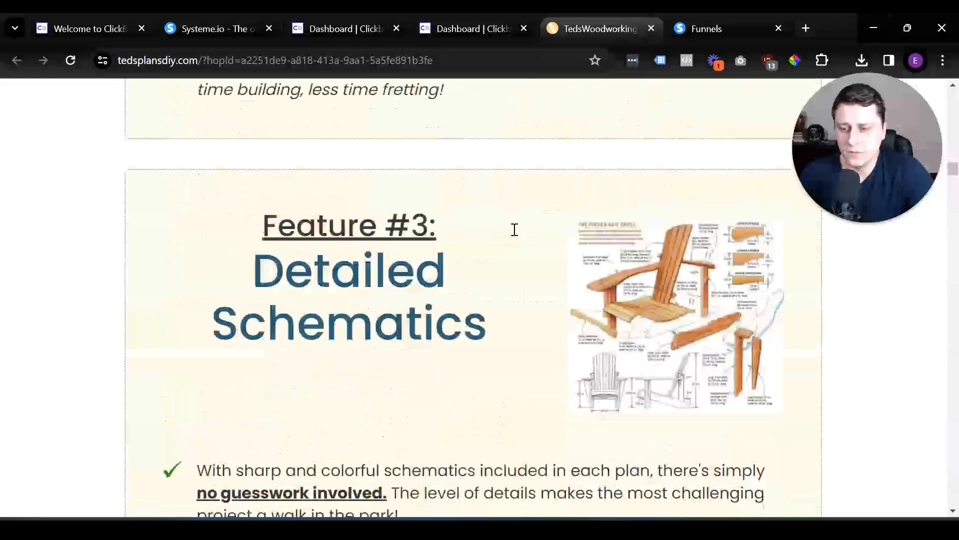
{"action": "scroll", "coordinate": [118, 394], "scroll_direction": "up", "scroll_amount": 5}
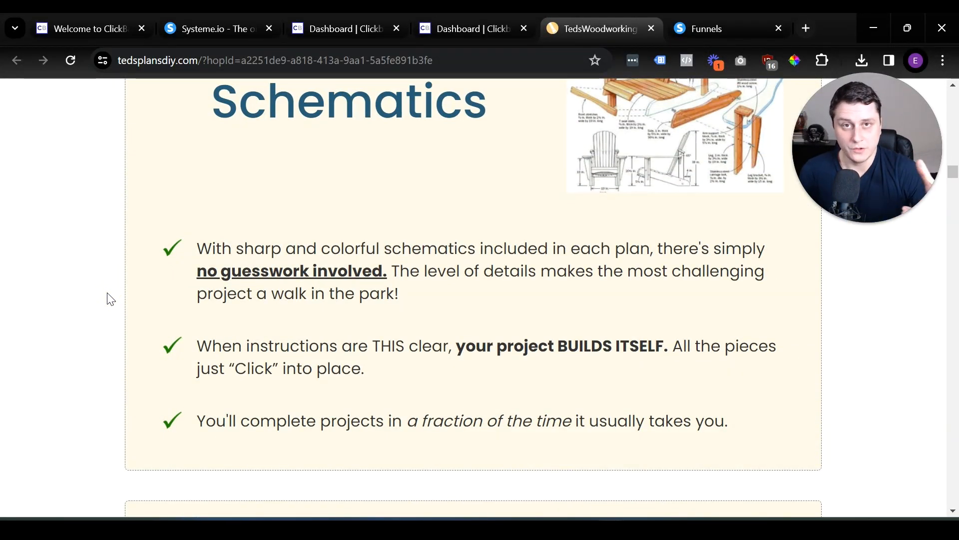
{"action": "scroll", "coordinate": [111, 299], "scroll_direction": "up", "scroll_amount": 10}
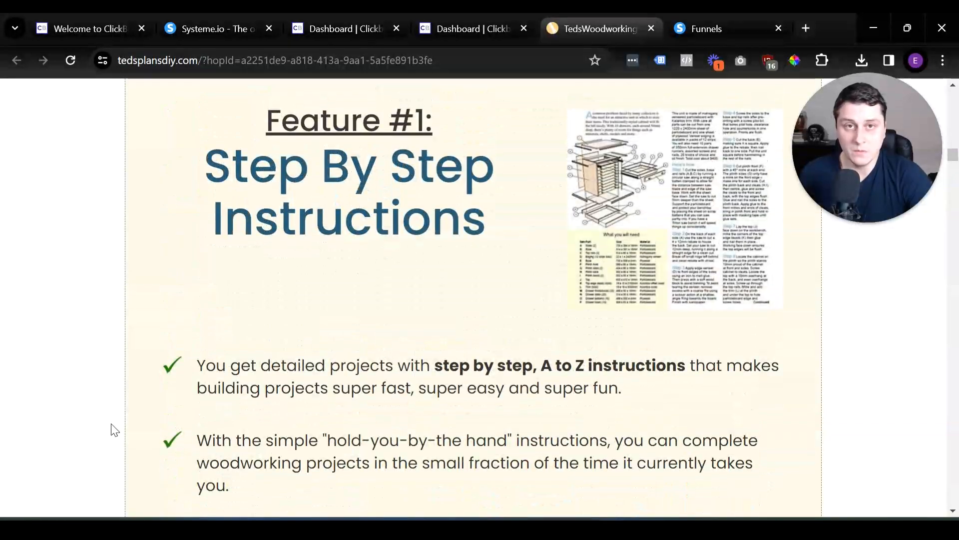
{"action": "scroll", "coordinate": [116, 457], "scroll_direction": "up", "scroll_amount": 2}
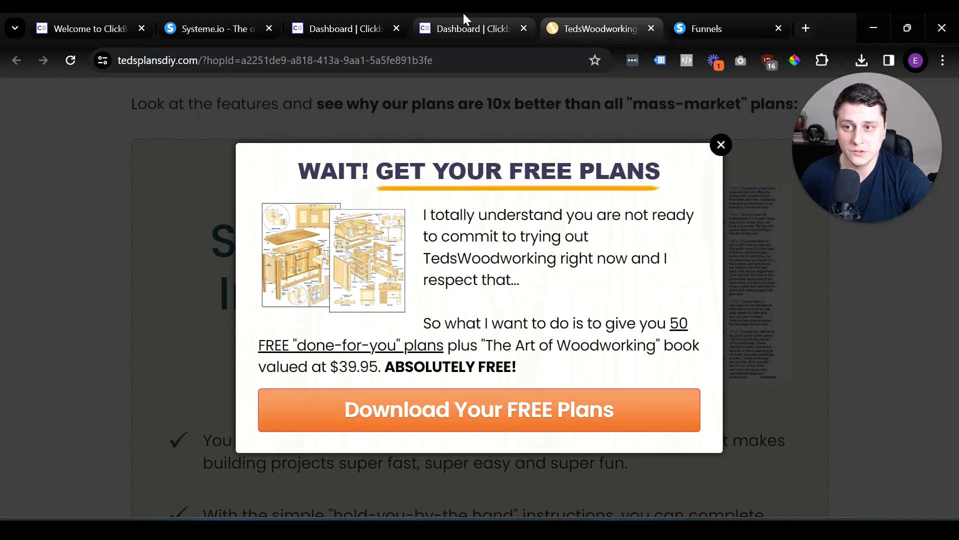
Return to the marketplace listing, open the TedsWoodworking affiliate page and review its promotional information and affiliate links.
{"action": "left_click", "coordinate": [450, 15]}
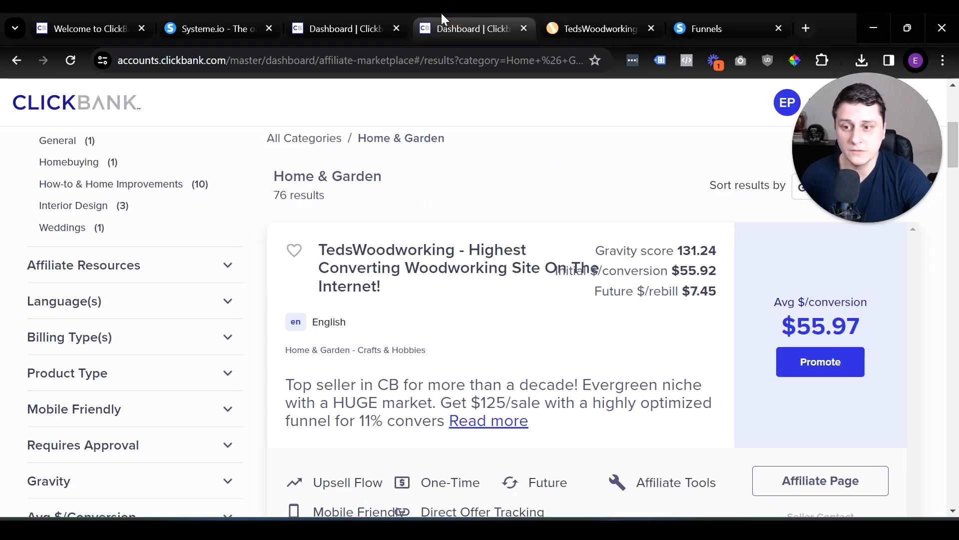
{"action": "mouse_move", "coordinate": [862, 491]}
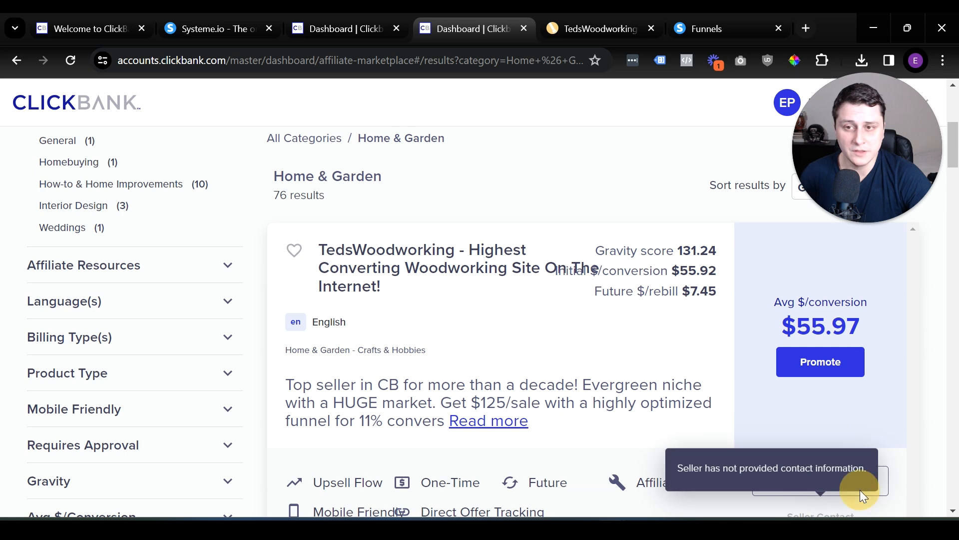
{"action": "left_click", "coordinate": [839, 489]}
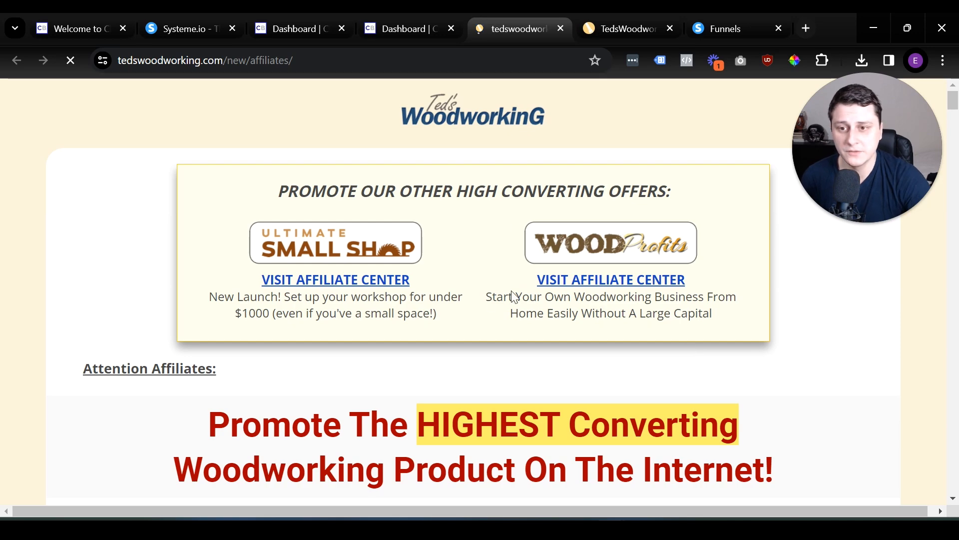
{"action": "scroll", "coordinate": [527, 244], "scroll_direction": "down", "scroll_amount": 15}
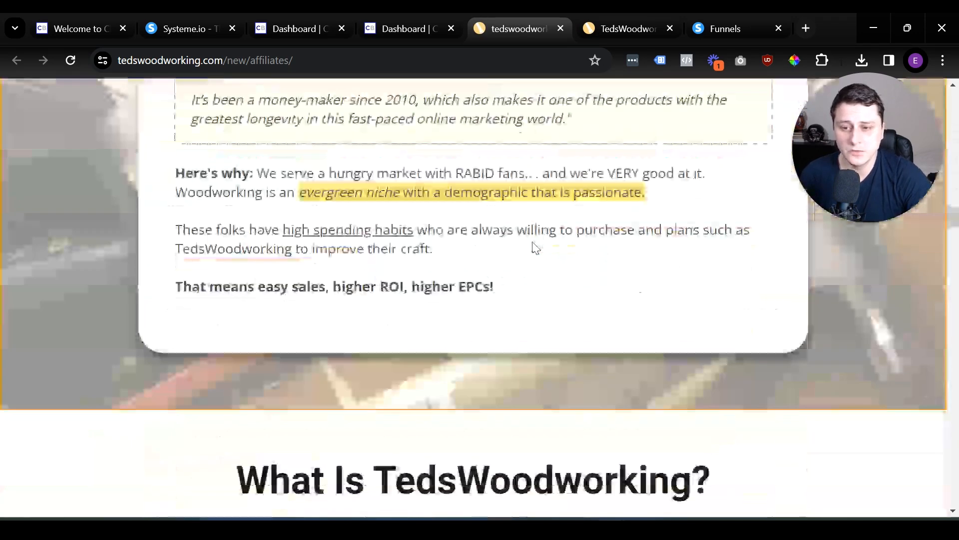
{"action": "scroll", "coordinate": [520, 240], "scroll_direction": "down", "scroll_amount": 20}
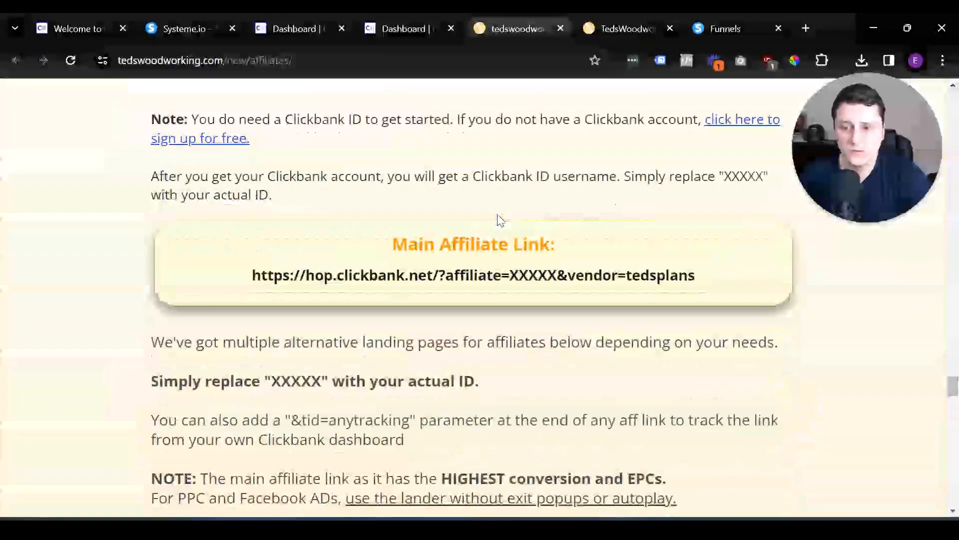
{"action": "scroll", "coordinate": [495, 218], "scroll_direction": "down", "scroll_amount": 10}
Dismiss the free-plans offer on the sales page and the free-report offer on the affiliate page, and review the available landing page links.
{"action": "left_click", "coordinate": [420, 15]}
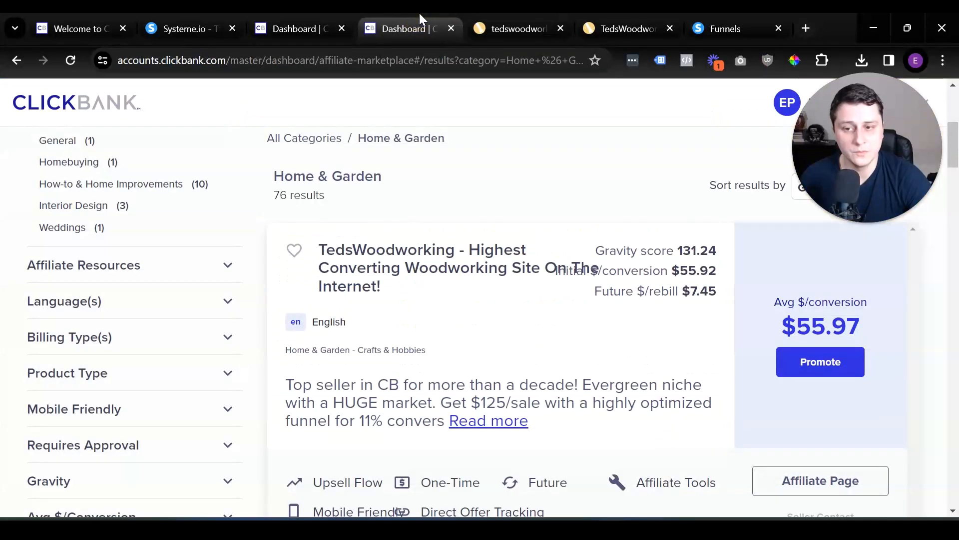
{"action": "left_click", "coordinate": [613, 15]}
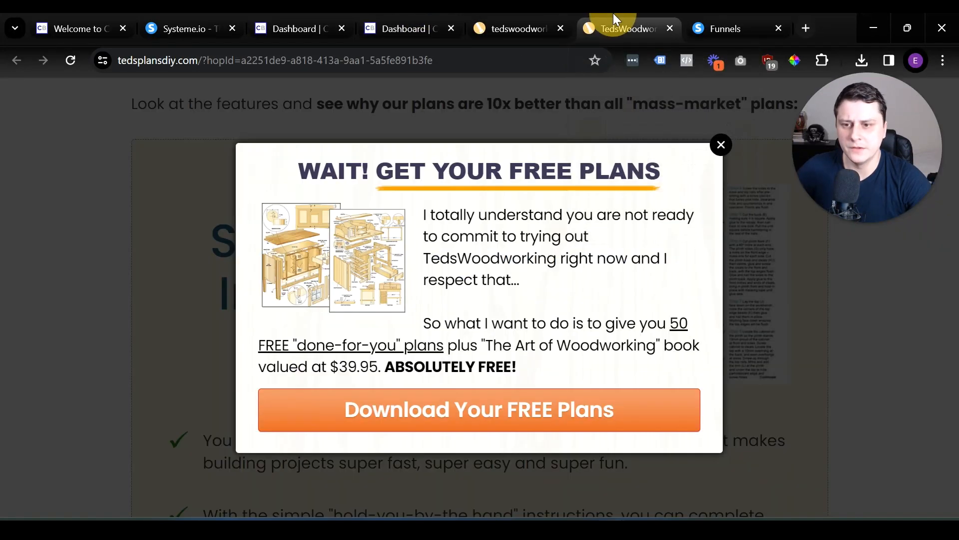
{"action": "left_click", "coordinate": [719, 145]}
{"action": "left_click", "coordinate": [560, 15]}
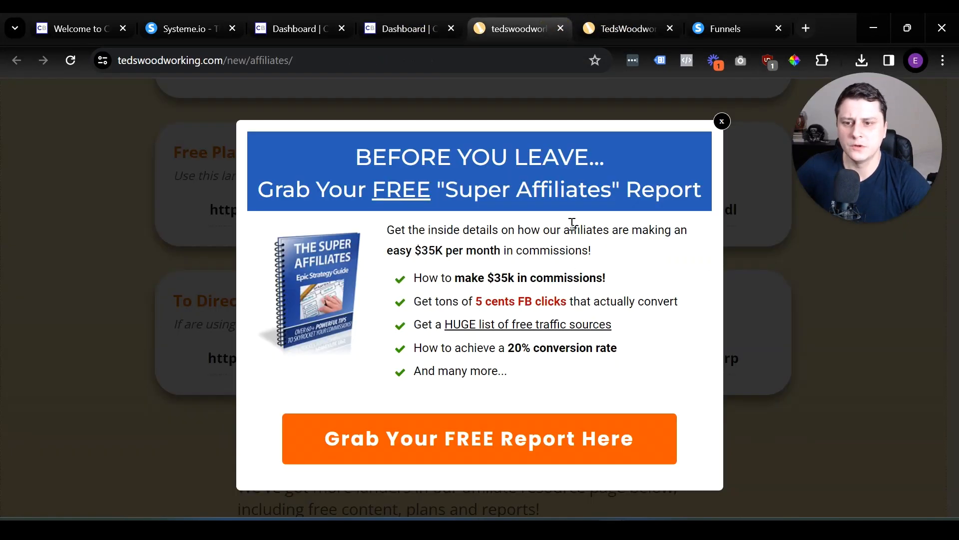
{"action": "left_click", "coordinate": [721, 121]}
{"action": "scroll", "coordinate": [701, 274], "scroll_direction": "up", "scroll_amount": 15}
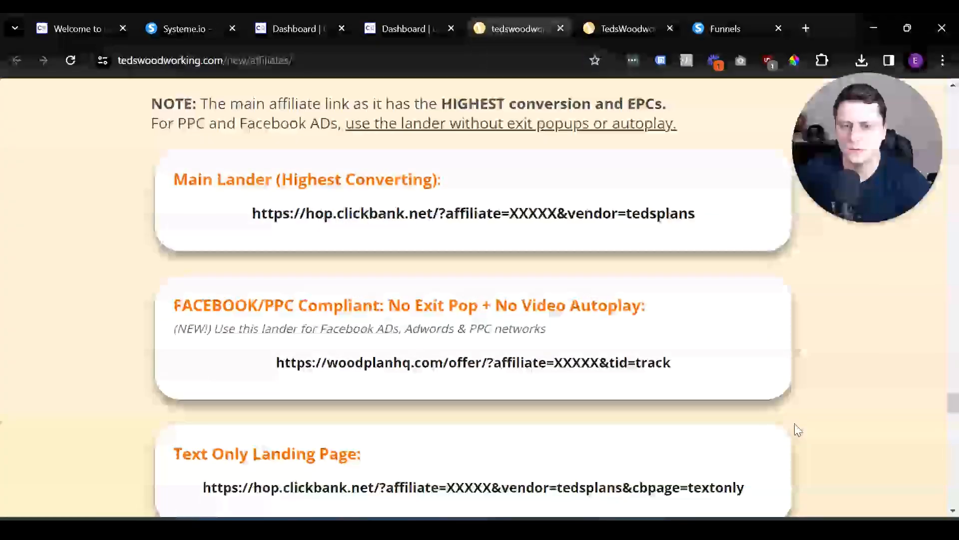
{"action": "scroll", "coordinate": [825, 225], "scroll_direction": "up", "scroll_amount": 10}
{"action": "scroll", "coordinate": [709, 113], "scroll_direction": "up", "scroll_amount": 10}
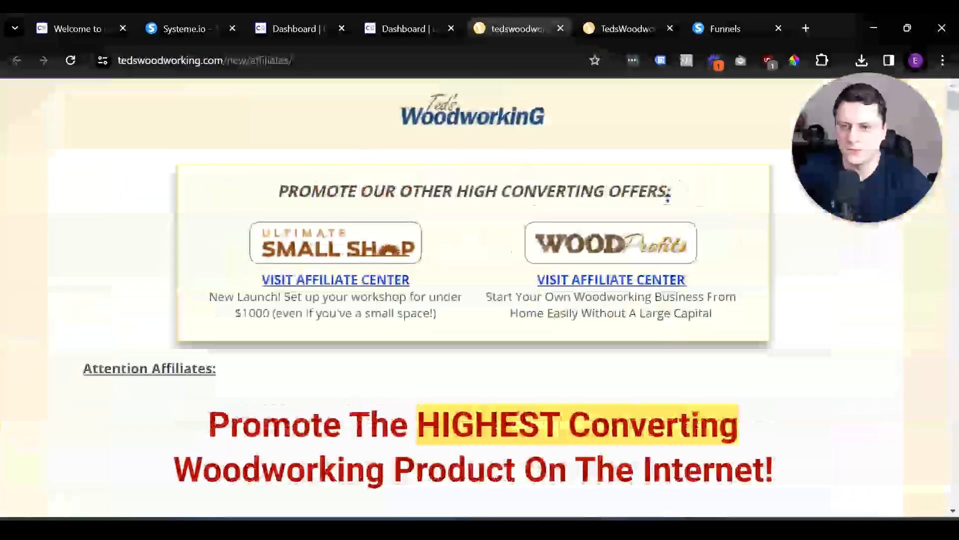
Go back to the TedsWoodworking sales page and examine its headline, video and introductory sales letter.
{"action": "left_click", "coordinate": [631, 28]}
{"action": "scroll", "coordinate": [716, 339], "scroll_direction": "up", "scroll_amount": 20}
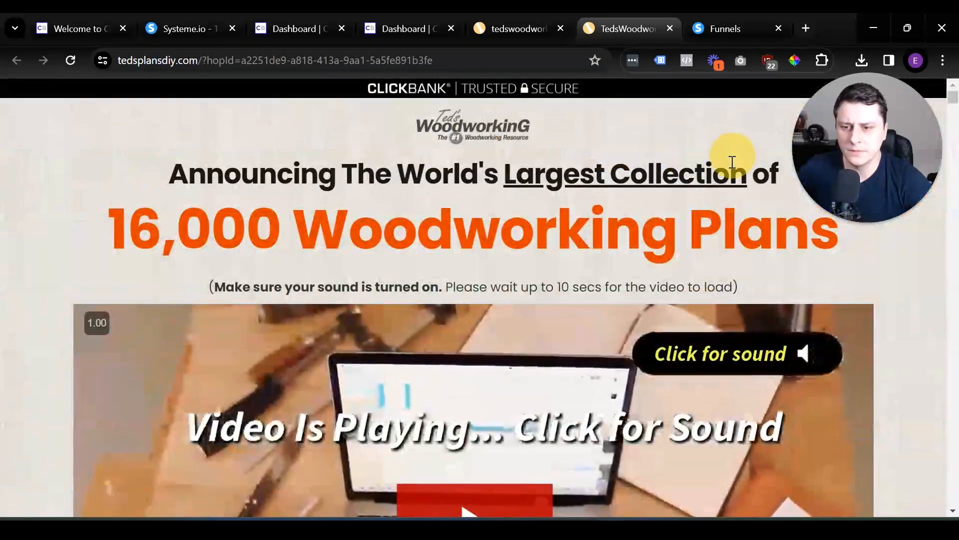
{"action": "scroll", "coordinate": [734, 156], "scroll_direction": "down", "scroll_amount": 3}
{"action": "scroll", "coordinate": [609, 352], "scroll_direction": "down", "scroll_amount": 2}
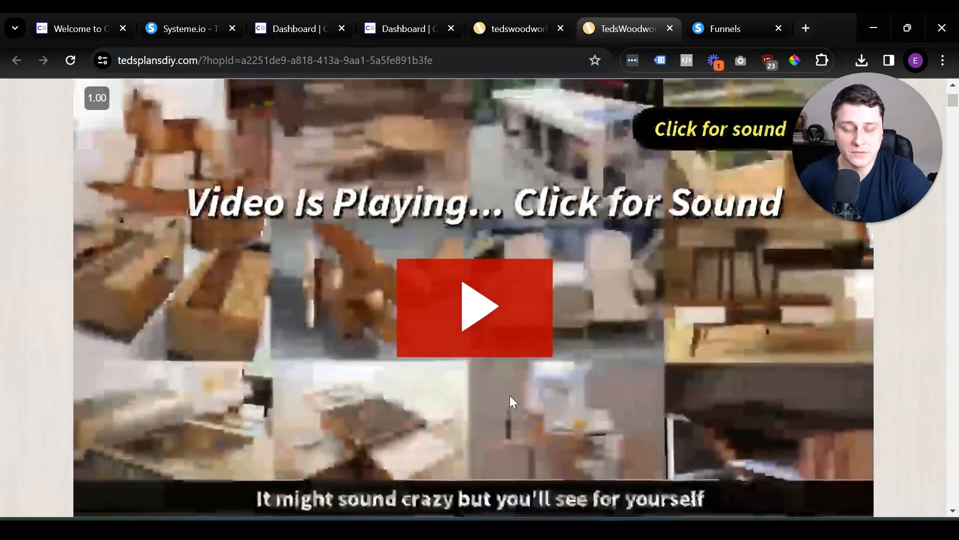
{"action": "scroll", "coordinate": [441, 373], "scroll_direction": "up", "scroll_amount": 5}
{"action": "scroll", "coordinate": [440, 373], "scroll_direction": "down", "scroll_amount": 12}
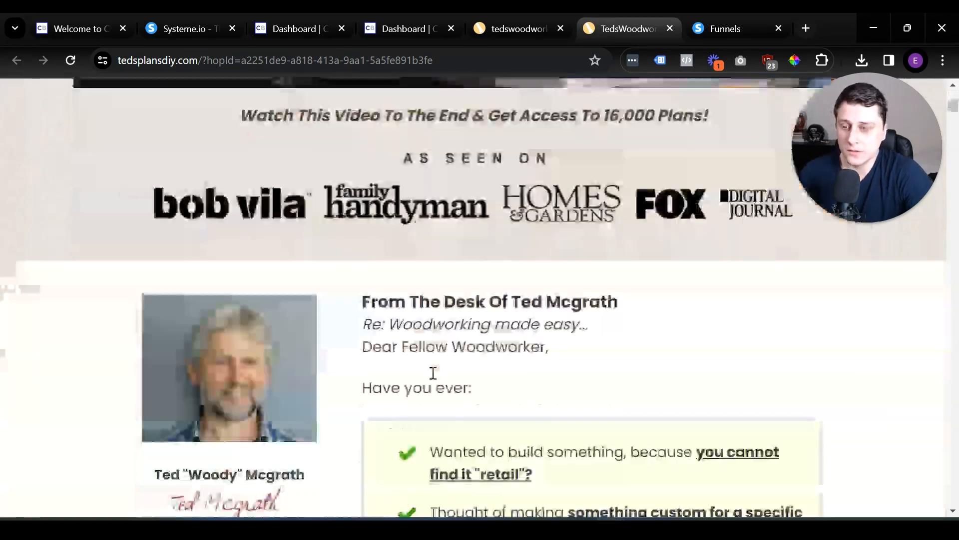
{"action": "scroll", "coordinate": [432, 373], "scroll_direction": "up", "scroll_amount": 11}
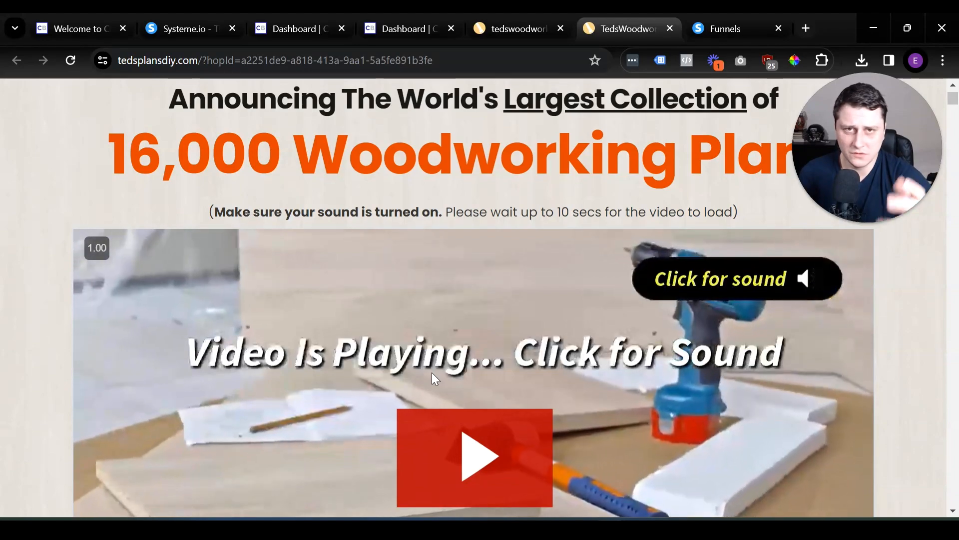
{"action": "scroll", "coordinate": [432, 373], "scroll_direction": "down", "scroll_amount": 10}
{"action": "scroll", "coordinate": [362, 376], "scroll_direction": "down", "scroll_amount": 5}
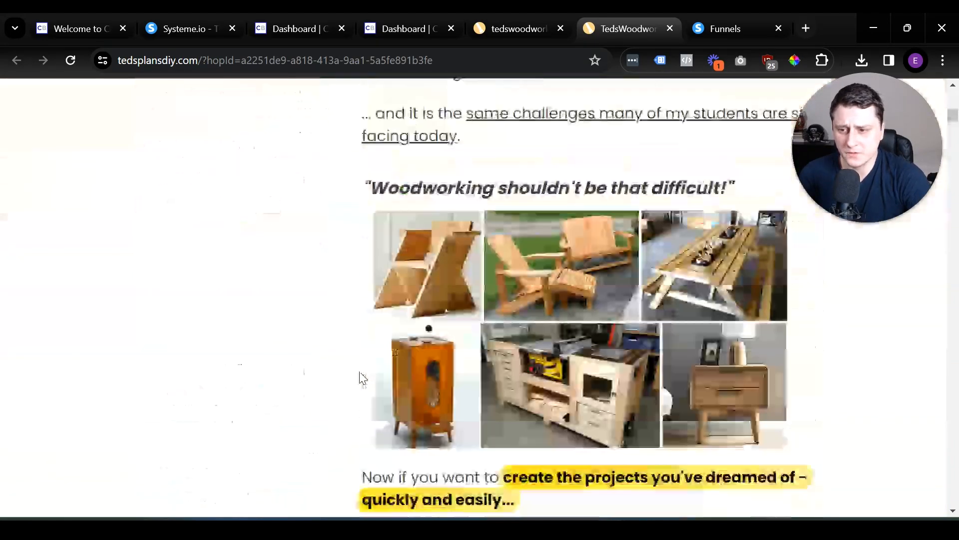
Switch from the sales page to the systeme.io site, open its pricing and examine the plan prices and the Free plan's contact limit.
{"action": "scroll", "coordinate": [359, 375], "scroll_direction": "up", "scroll_amount": 15}
{"action": "scroll", "coordinate": [352, 360], "scroll_direction": "up", "scroll_amount": 2}
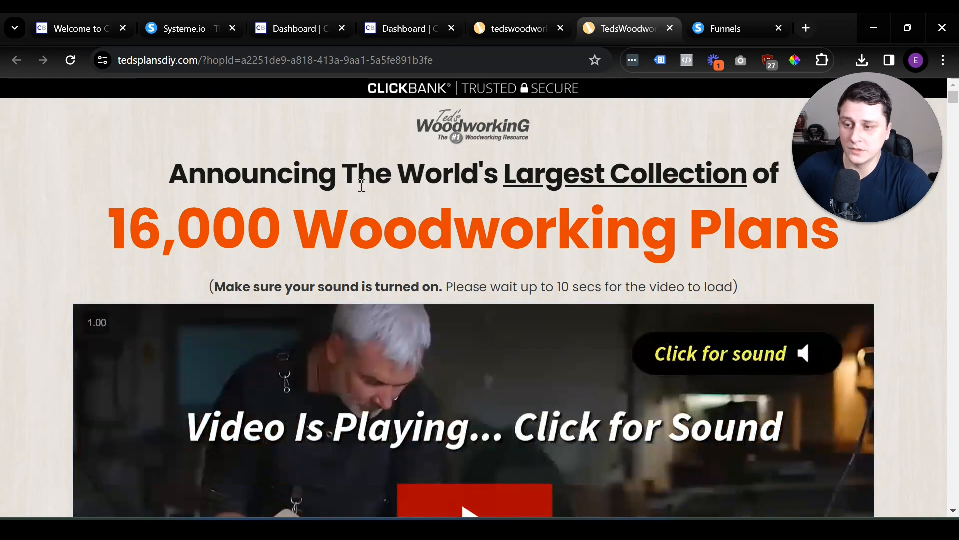
{"action": "left_click", "coordinate": [185, 29]}
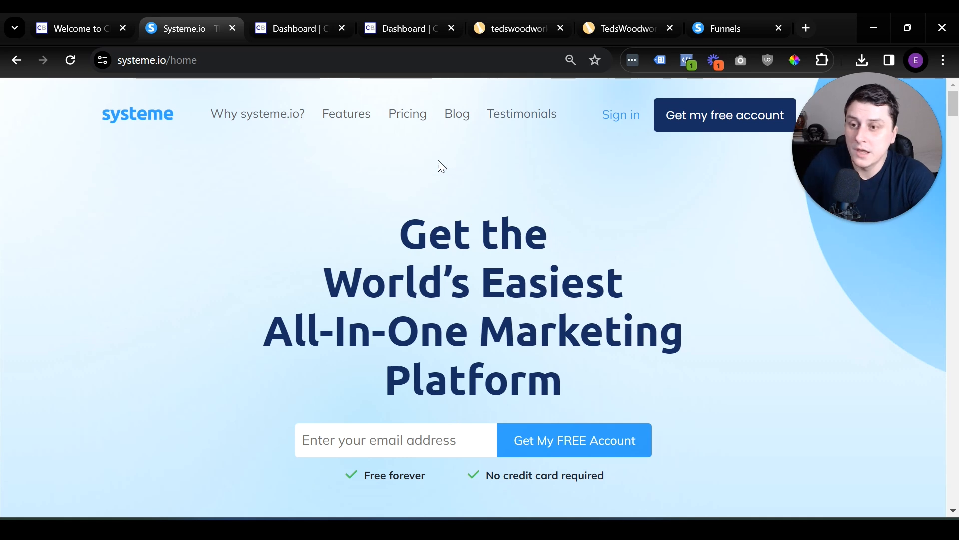
{"action": "left_click", "coordinate": [417, 111]}
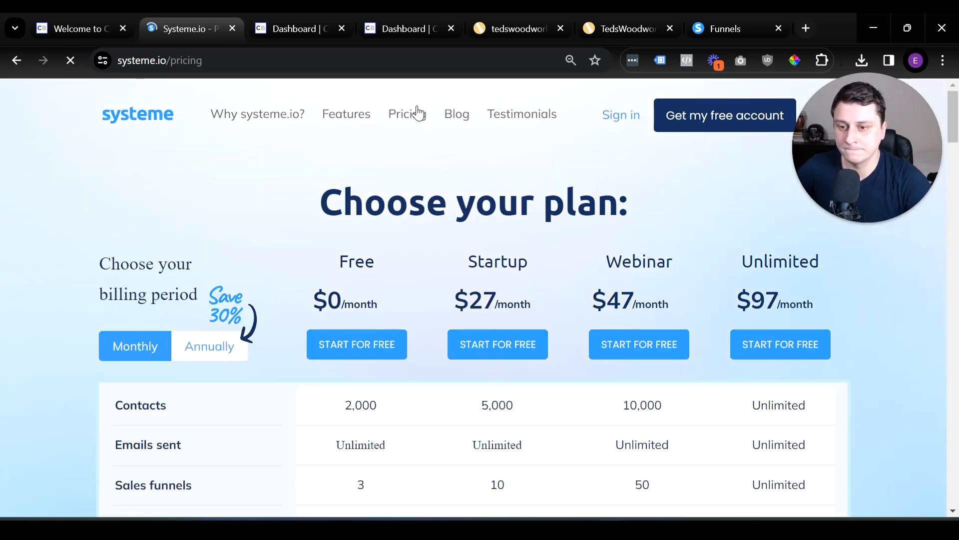
{"action": "scroll", "coordinate": [325, 237], "scroll_direction": "down", "scroll_amount": 1}
{"action": "scroll", "coordinate": [325, 236], "scroll_direction": "down", "scroll_amount": 3}
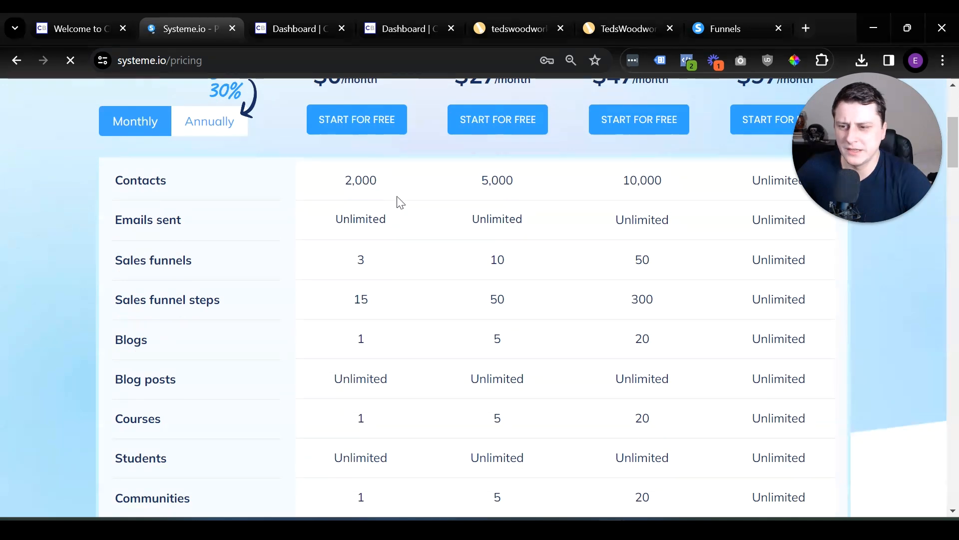
{"action": "scroll", "coordinate": [393, 198], "scroll_direction": "up", "scroll_amount": 3}
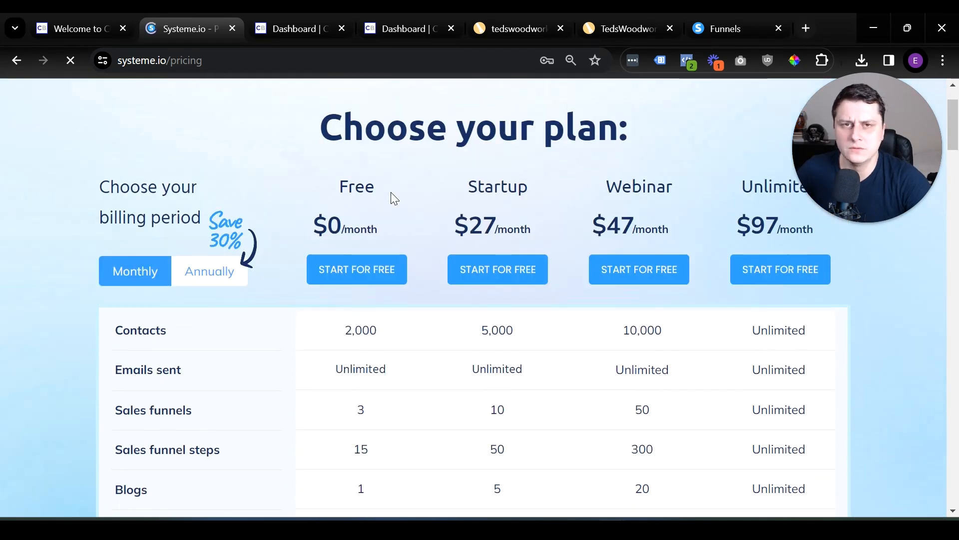
{"action": "scroll", "coordinate": [331, 339], "scroll_direction": "down", "scroll_amount": 2}
{"action": "double_click", "coordinate": [395, 335]}
{"action": "left_click", "coordinate": [413, 257]}
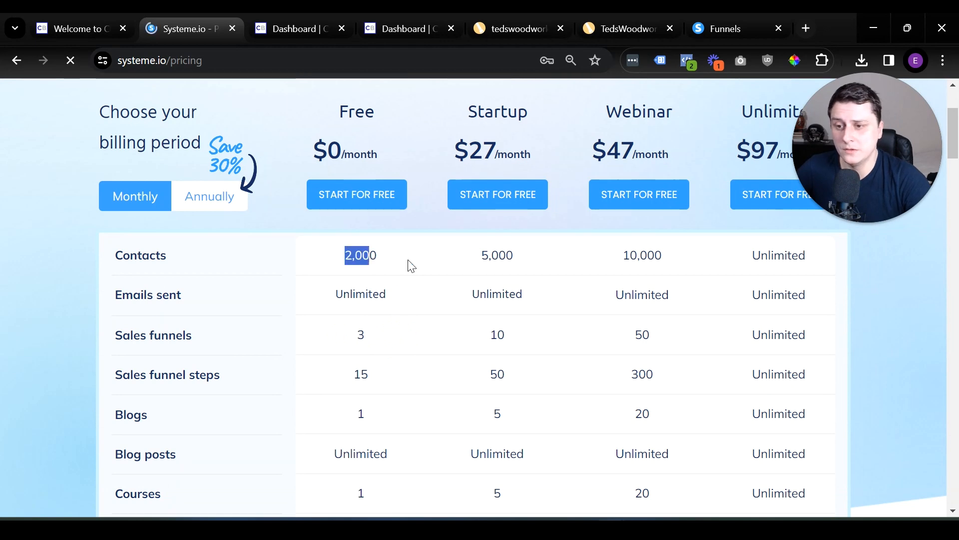
{"action": "double_click", "coordinate": [356, 257]}
{"action": "left_click", "coordinate": [400, 256]}
{"action": "scroll", "coordinate": [400, 255], "scroll_direction": "down", "scroll_amount": 5}
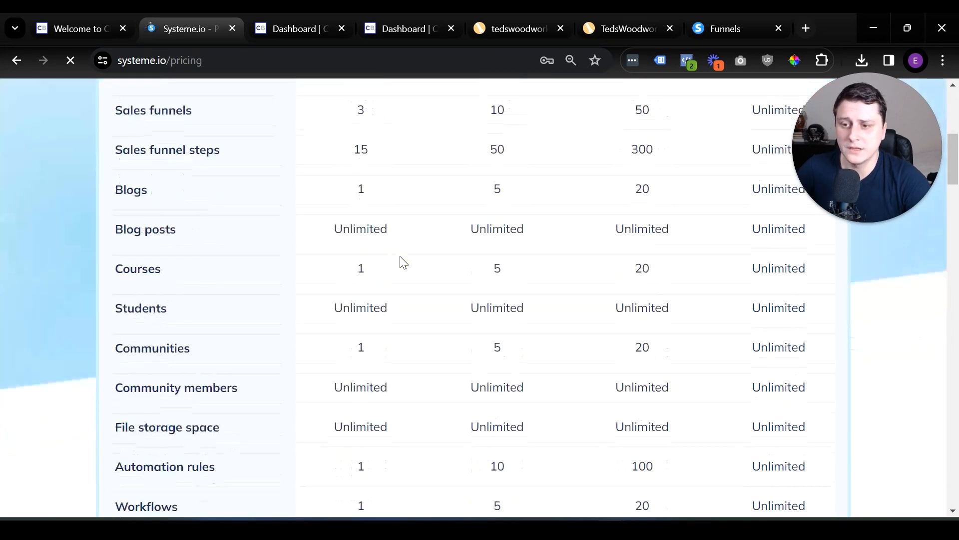
Compare the plans' limits for automation rules, workflows, tags and email campaigns, and review the Free plan's price again.
{"action": "scroll", "coordinate": [413, 285], "scroll_direction": "down", "scroll_amount": 6}
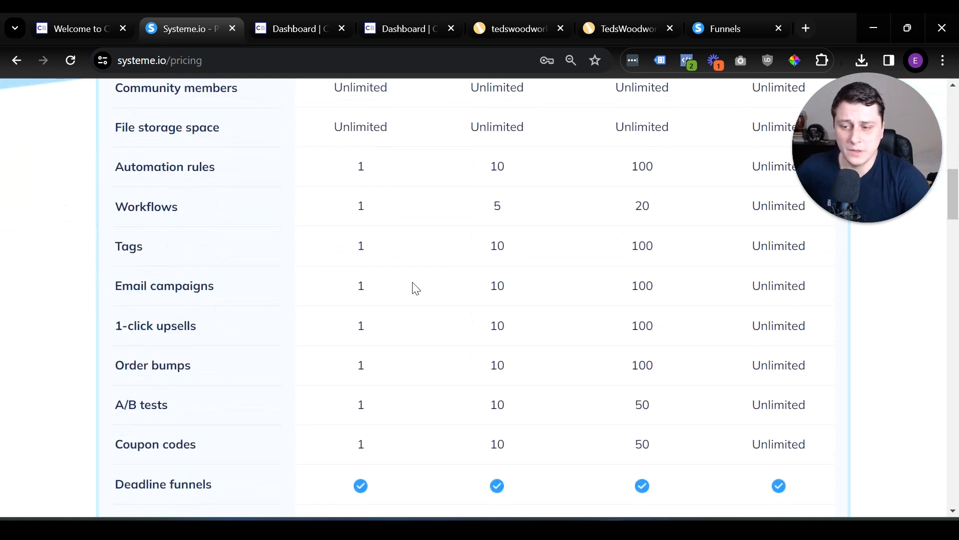
{"action": "scroll", "coordinate": [413, 289], "scroll_direction": "down", "scroll_amount": 2}
{"action": "scroll", "coordinate": [403, 319], "scroll_direction": "up", "scroll_amount": 6}
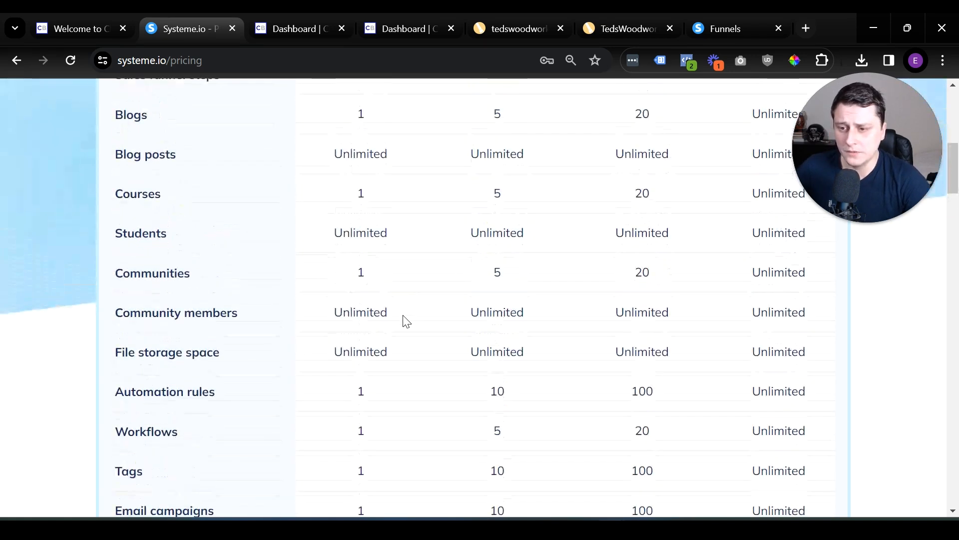
{"action": "scroll", "coordinate": [385, 387], "scroll_direction": "down", "scroll_amount": 2}
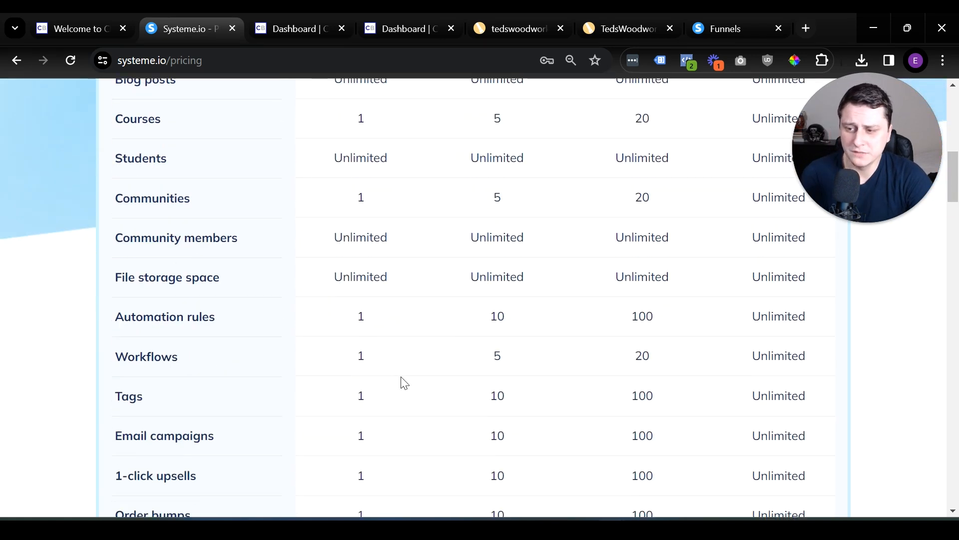
{"action": "scroll", "coordinate": [390, 414], "scroll_direction": "down", "scroll_amount": 3}
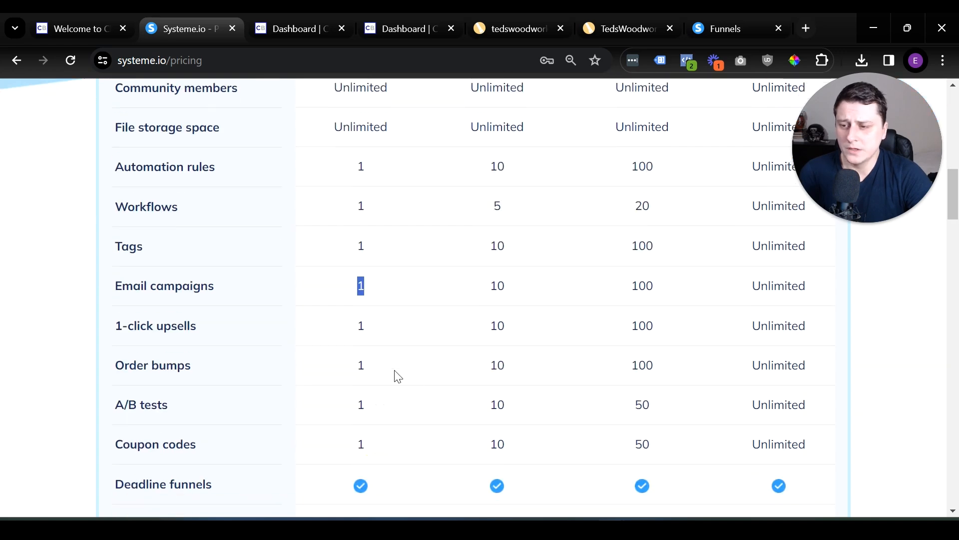
{"action": "scroll", "coordinate": [452, 335], "scroll_direction": "up", "scroll_amount": 3}
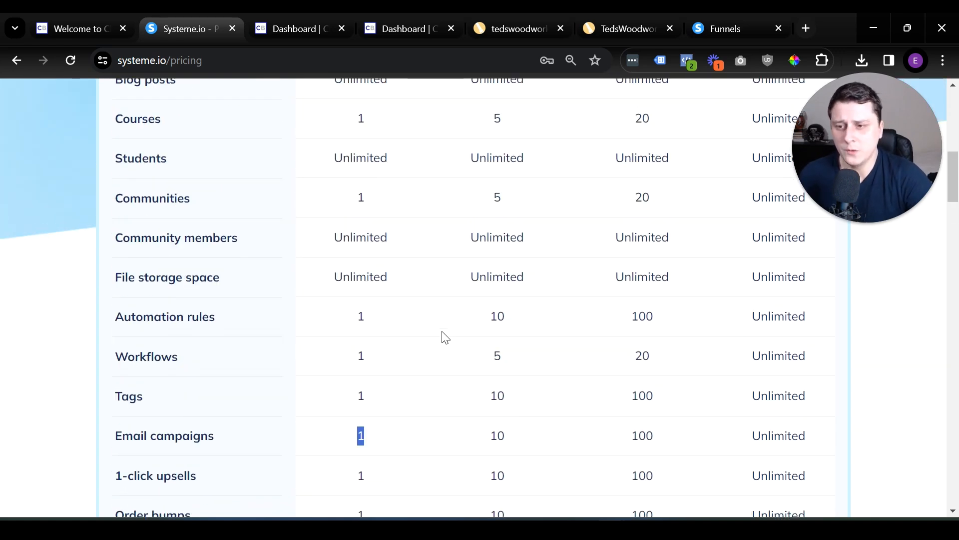
{"action": "scroll", "coordinate": [445, 338], "scroll_direction": "up", "scroll_amount": 9}
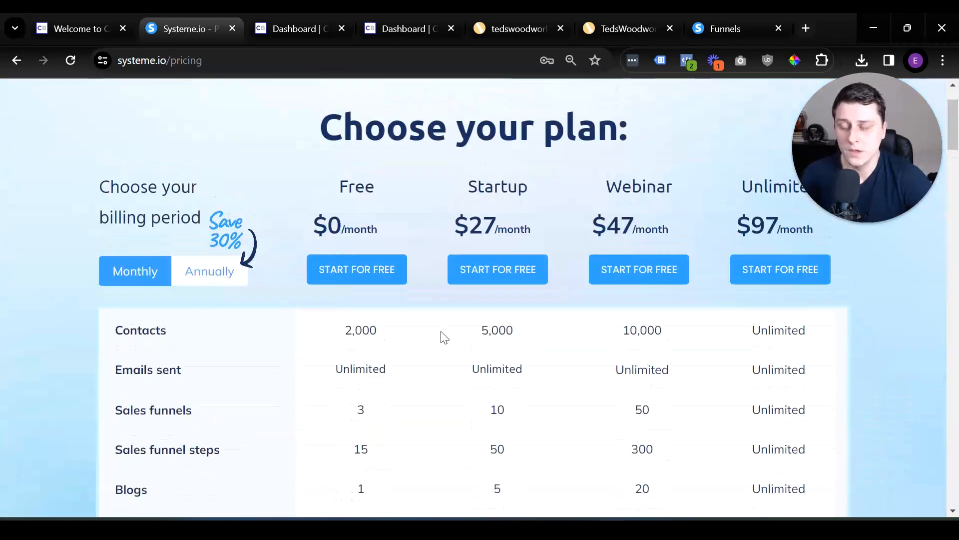
{"action": "scroll", "coordinate": [445, 338], "scroll_direction": "down", "scroll_amount": 3}
{"action": "scroll", "coordinate": [439, 321], "scroll_direction": "up", "scroll_amount": 3}
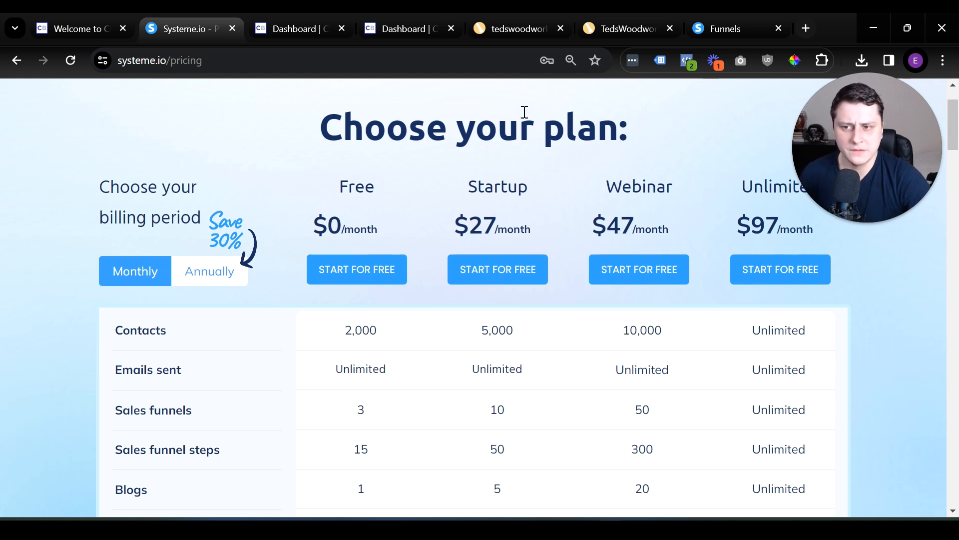
{"action": "left_click_drag", "start_coordinate": [345, 177], "coordinate": [403, 215]}
{"action": "left_click", "coordinate": [449, 320]}
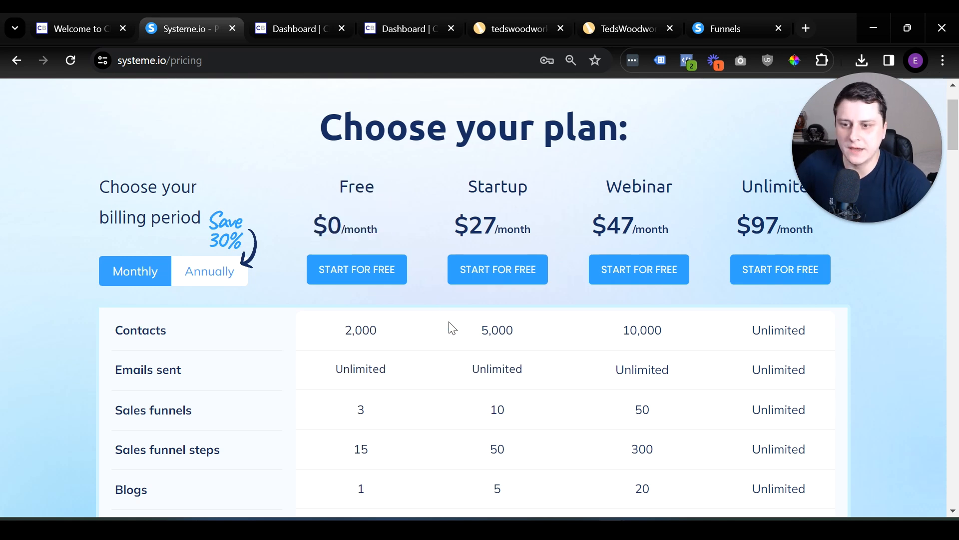
Switch to the systeme.io funnels dashboard, start a new funnel named "Woodworking affiliate funnel" and check the available funnel domains.
{"action": "left_click", "coordinate": [739, 13]}
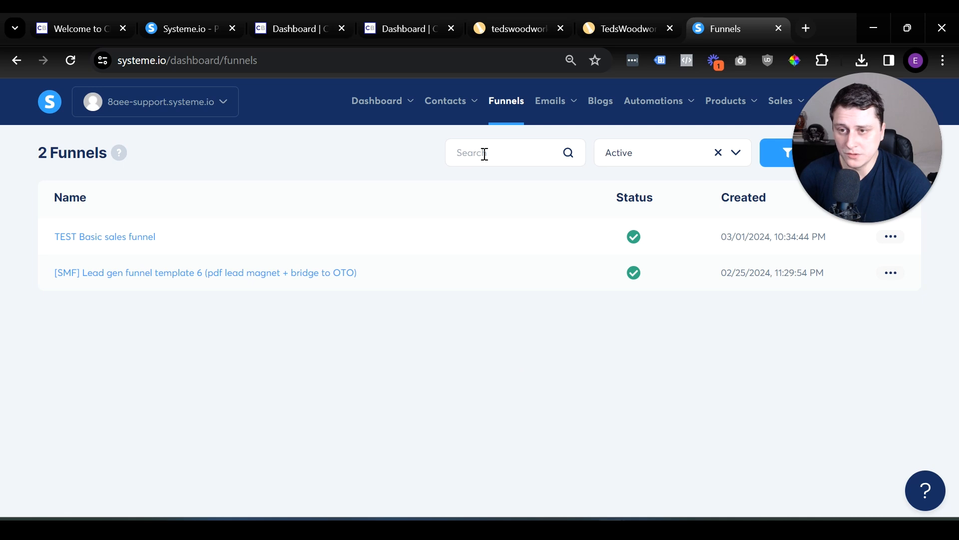
{"action": "left_click", "coordinate": [517, 106]}
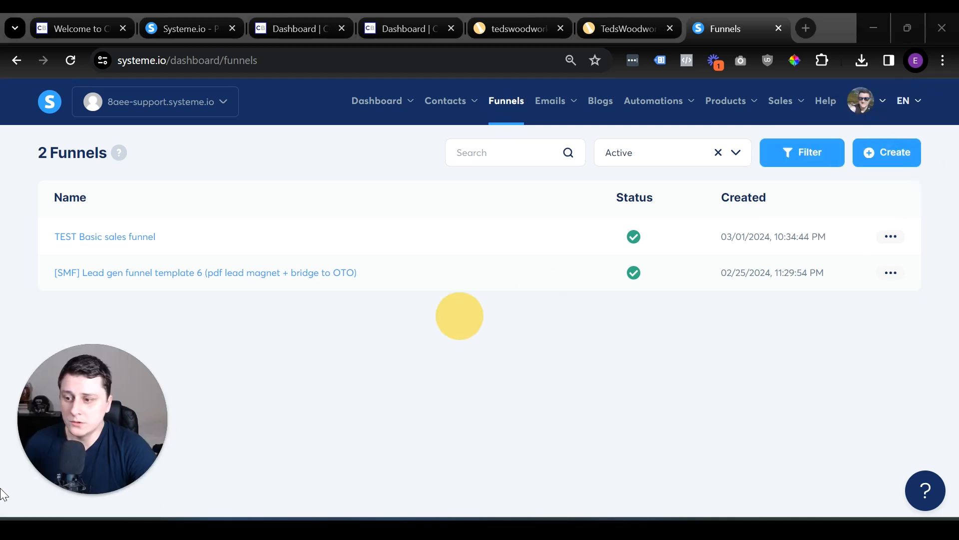
{"action": "left_click", "coordinate": [884, 168]}
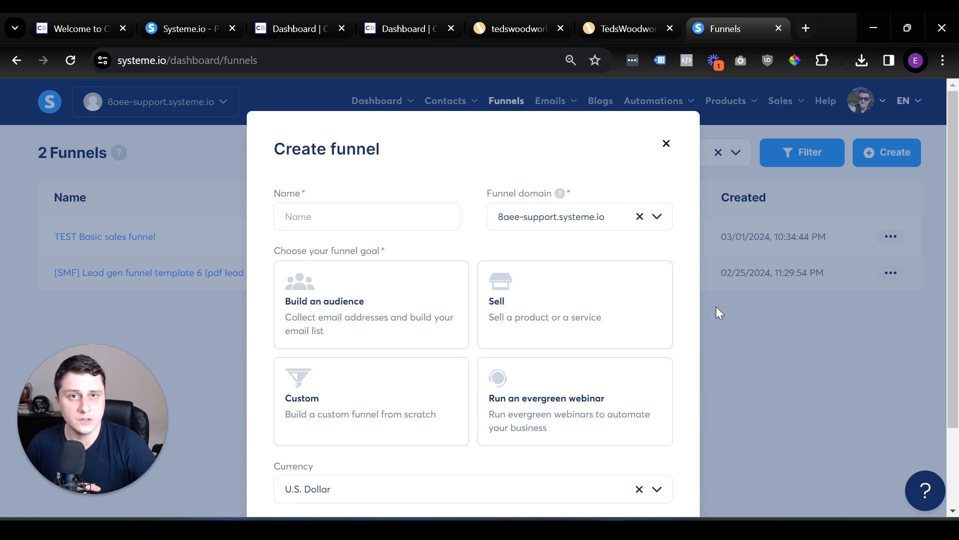
{"action": "left_click", "coordinate": [426, 222]}
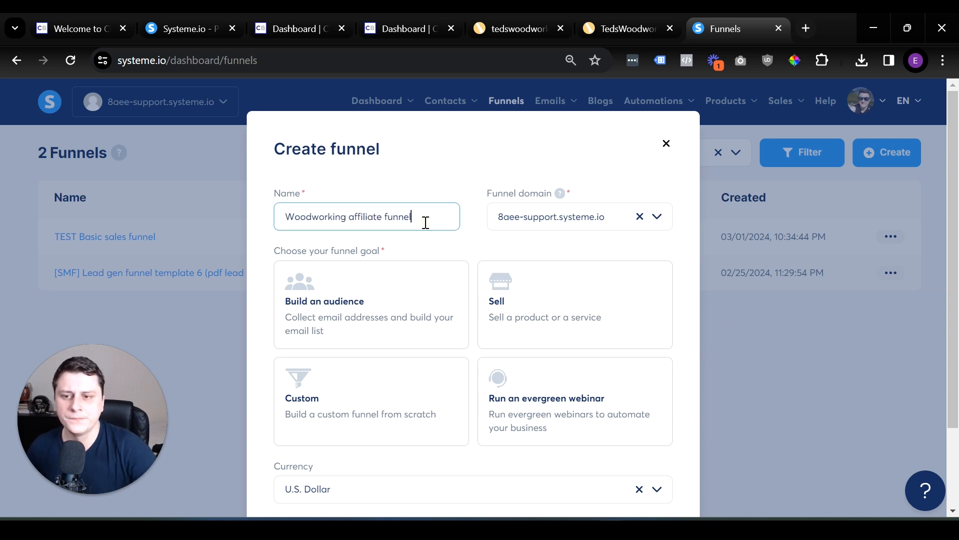
{"action": "left_click", "coordinate": [519, 217]}
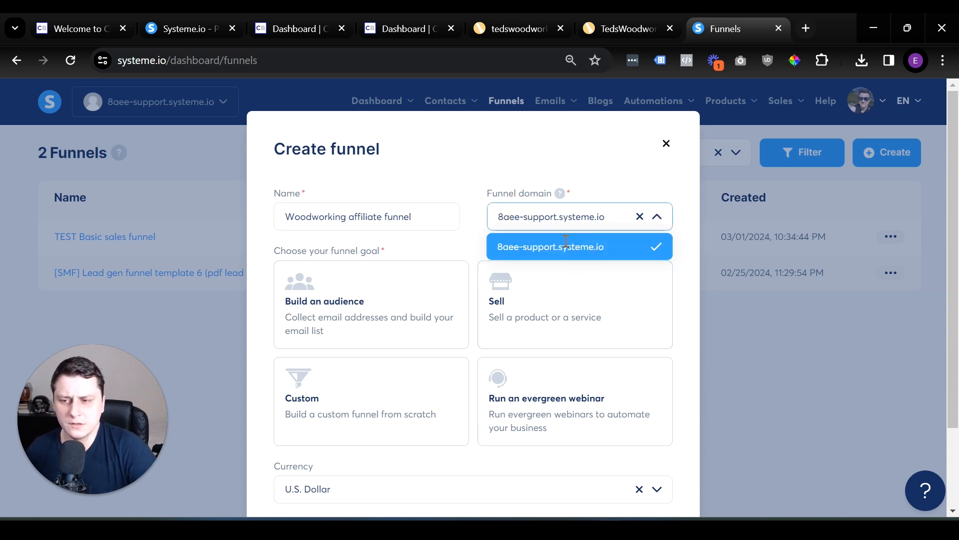
{"action": "left_click", "coordinate": [470, 200]}
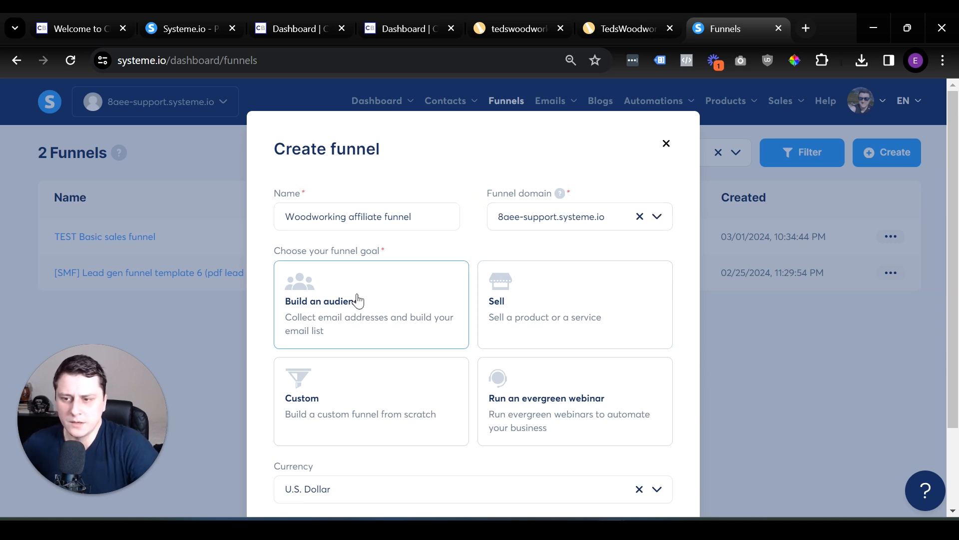
Set the funnel goal to "Build an audience" and save the funnel with U.S. Dollar as its currency.
{"action": "left_click", "coordinate": [368, 307]}
{"action": "scroll", "coordinate": [369, 310], "scroll_direction": "down", "scroll_amount": 2}
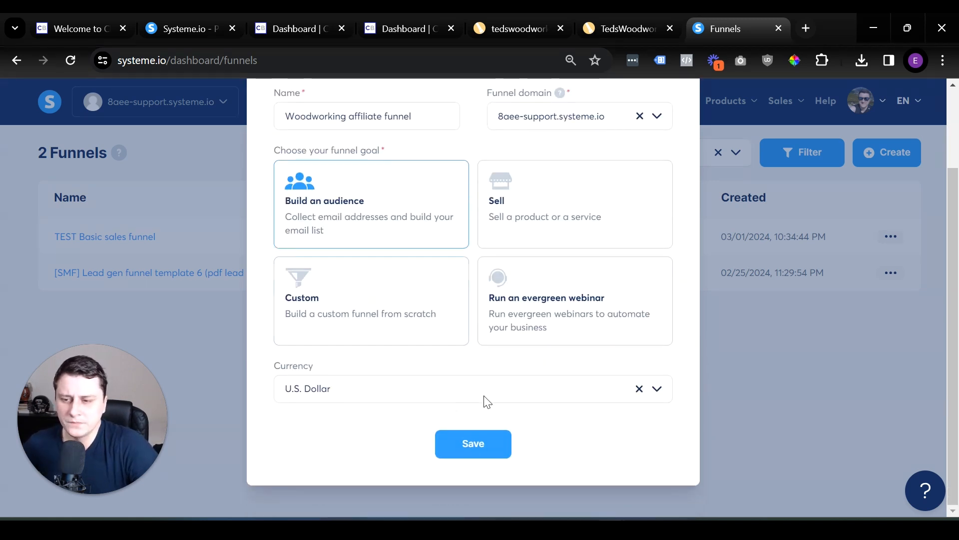
{"action": "left_click", "coordinate": [477, 441]}
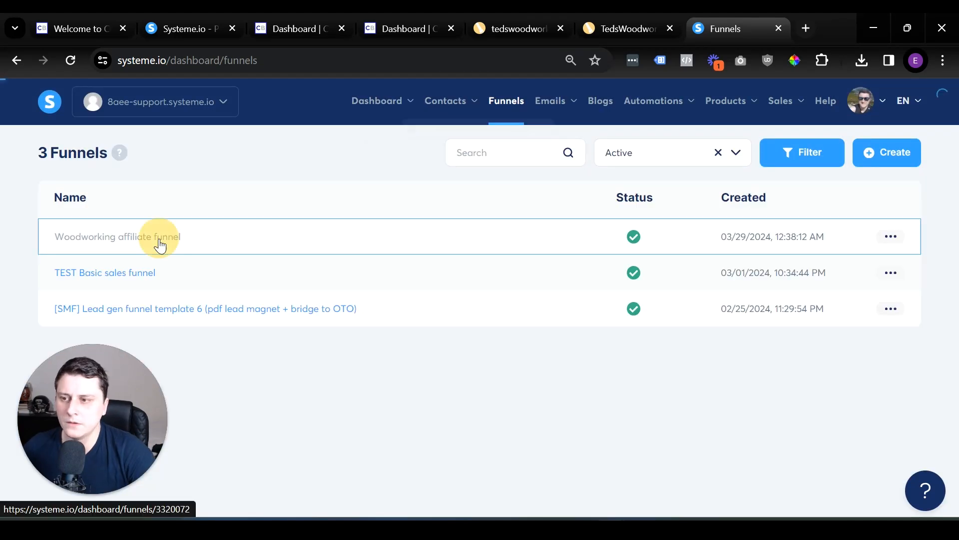
Open the woodworking funnel, apply the "Your theatrical adventure awaits" template to its squeeze page and open the page for editing.
{"action": "left_click", "coordinate": [160, 245]}
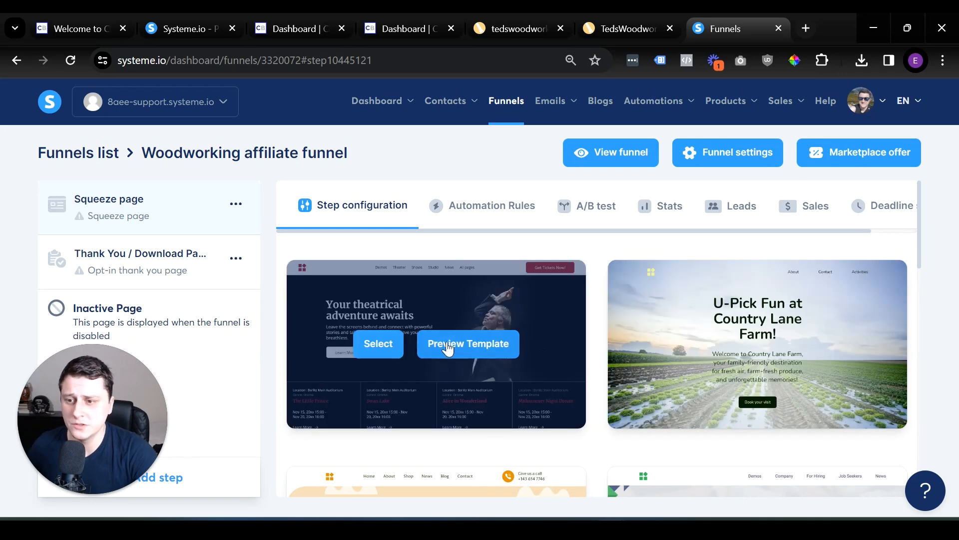
{"action": "left_click", "coordinate": [386, 343]}
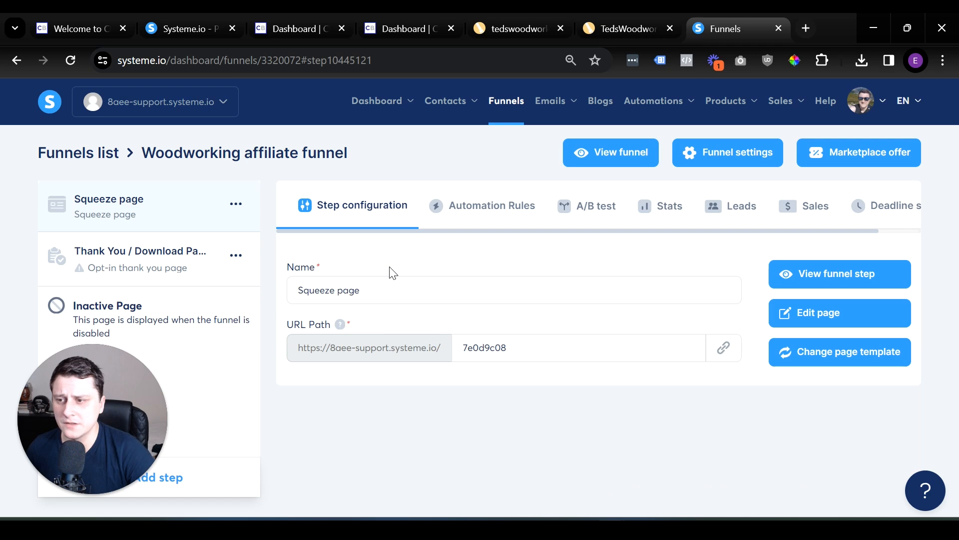
{"action": "left_click", "coordinate": [834, 310]}
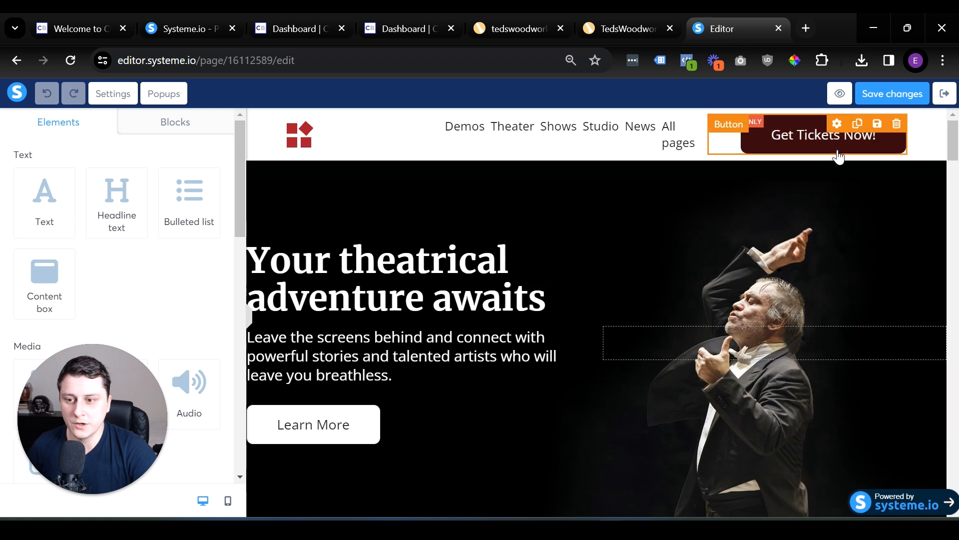
Delete the header row and all other template content from the squeeze page to leave it blank.
{"action": "left_click", "coordinate": [938, 118]}
{"action": "key", "text": "Escape"}
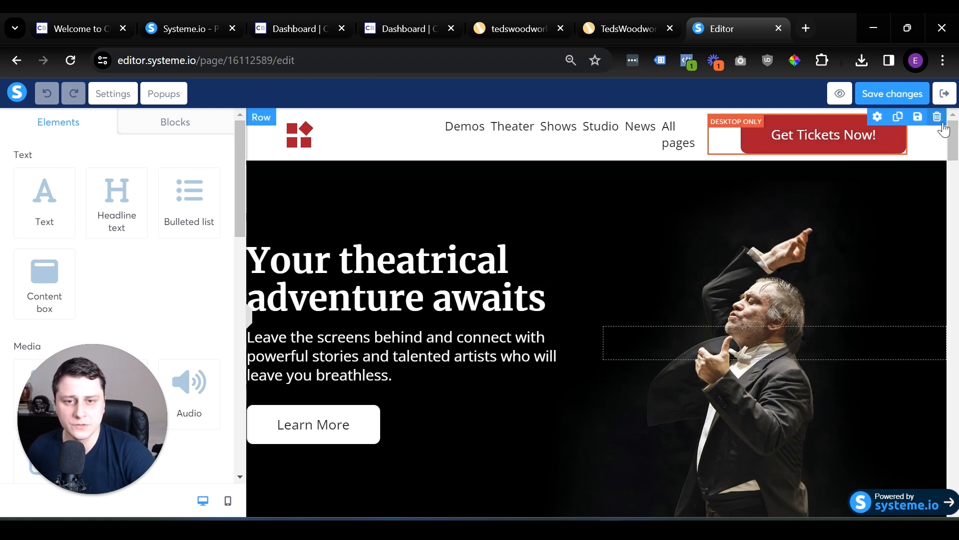
{"action": "left_click", "coordinate": [940, 120]}
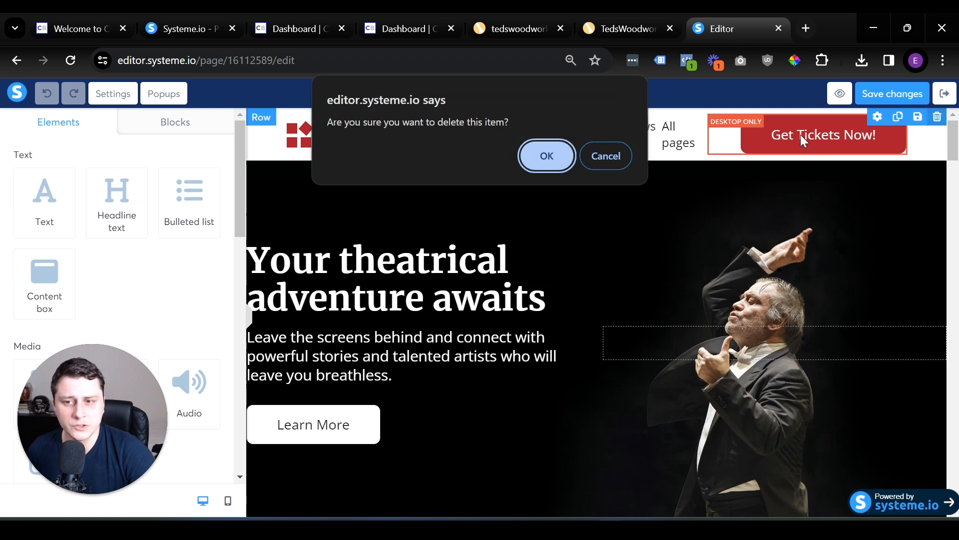
{"action": "left_click", "coordinate": [552, 154]}
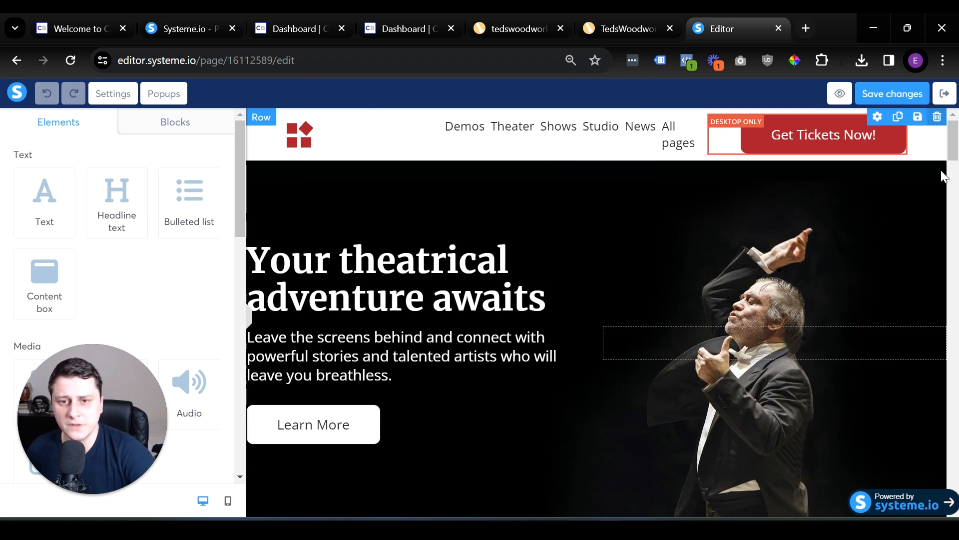
{"action": "left_click", "coordinate": [920, 131]}
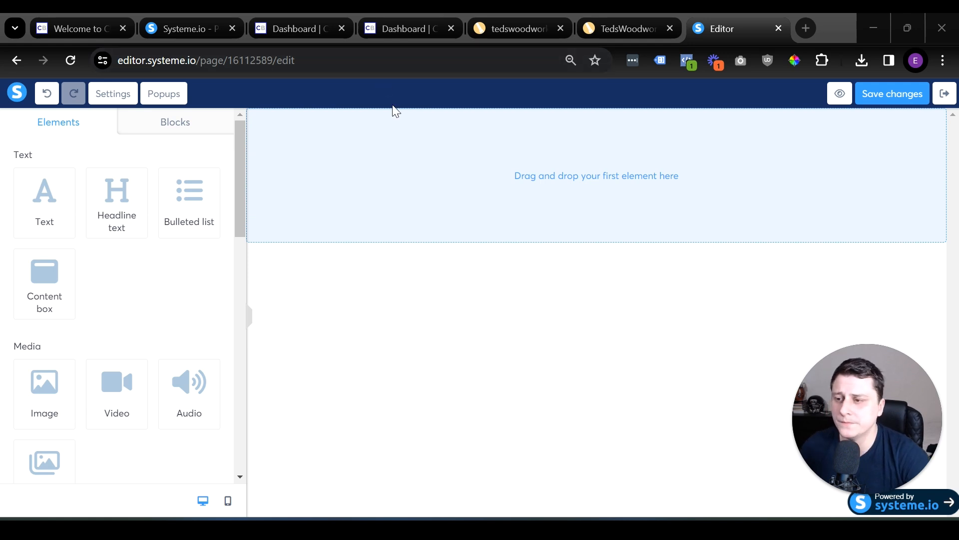
Place two headline text elements on the blank squeeze page and look through the available media, column layout and form elements.
{"action": "left_click_drag", "start_coordinate": [112, 189], "coordinate": [684, 158]}
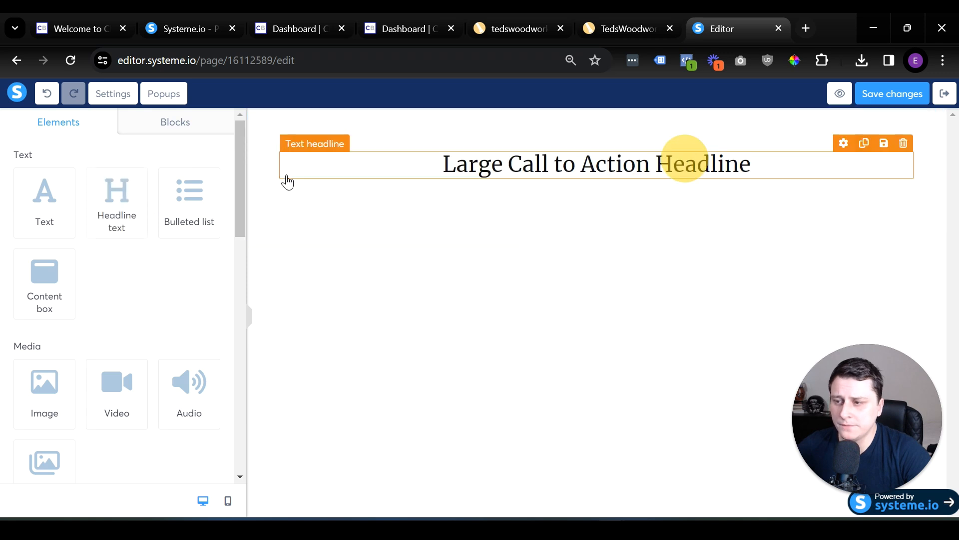
{"action": "left_click_drag", "start_coordinate": [117, 197], "coordinate": [624, 170]}
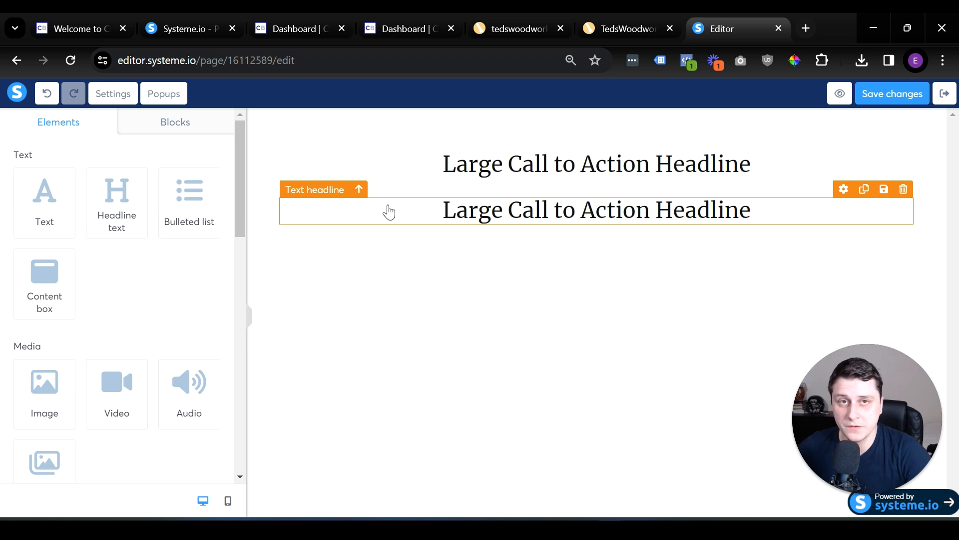
{"action": "scroll", "coordinate": [125, 312], "scroll_direction": "down", "scroll_amount": 2}
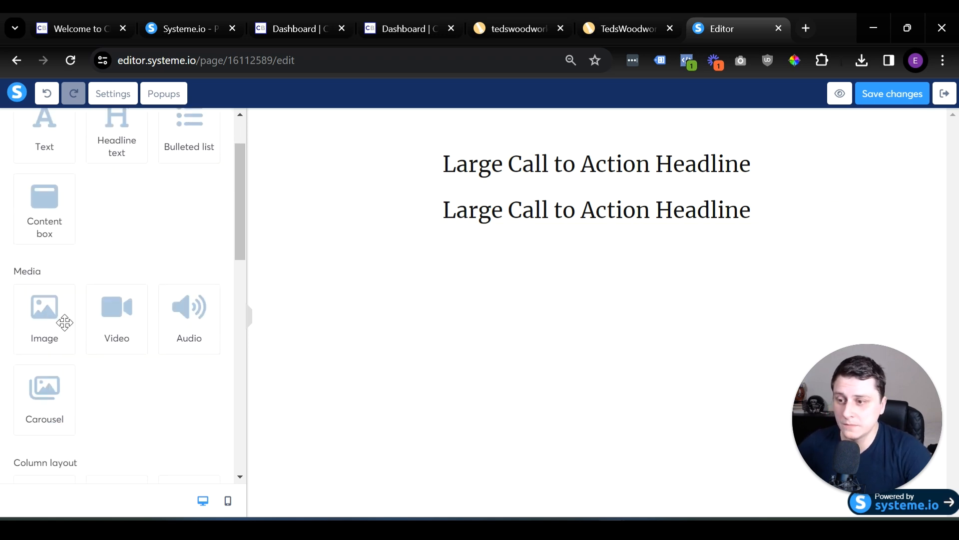
{"action": "scroll", "coordinate": [112, 321], "scroll_direction": "down", "scroll_amount": 6}
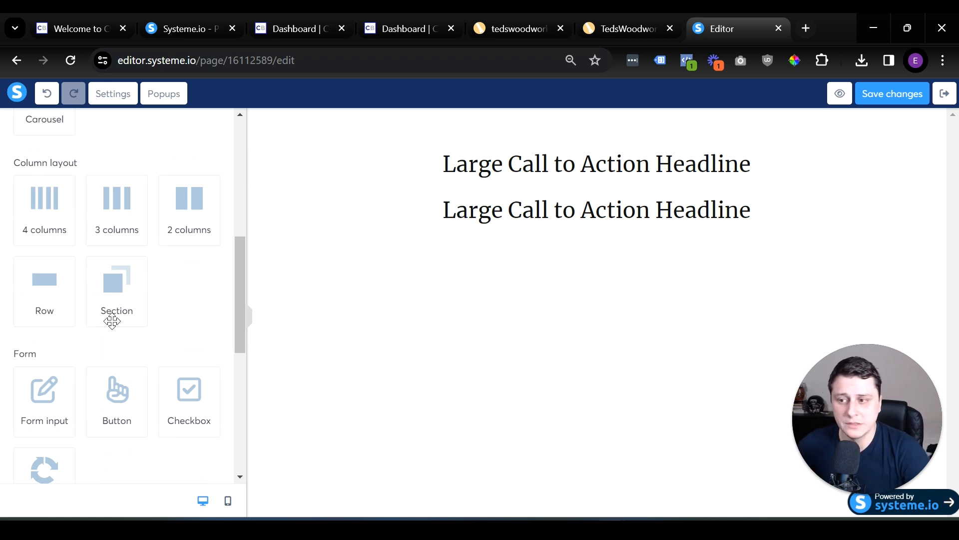
{"action": "scroll", "coordinate": [235, 197], "scroll_direction": "up", "scroll_amount": 6}
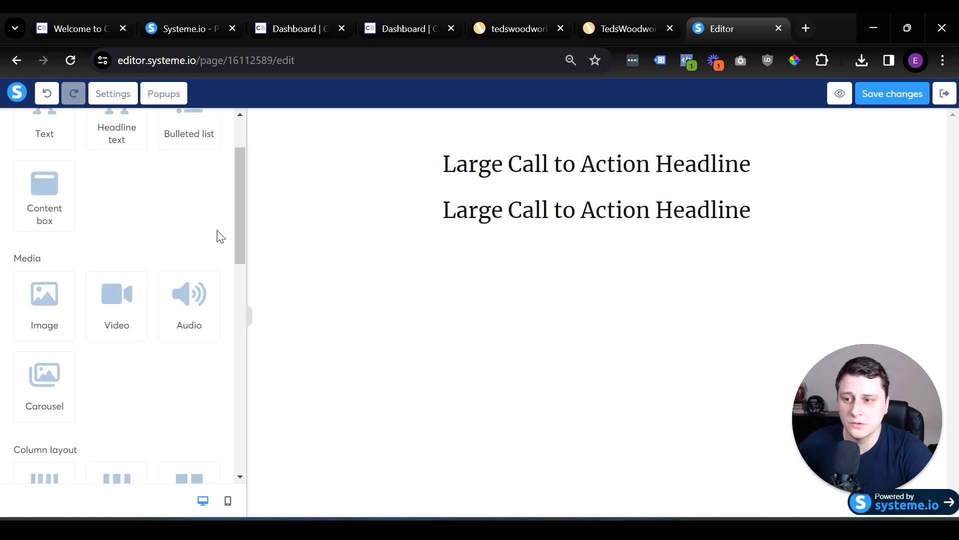
{"action": "scroll", "coordinate": [135, 310], "scroll_direction": "down", "scroll_amount": 9}
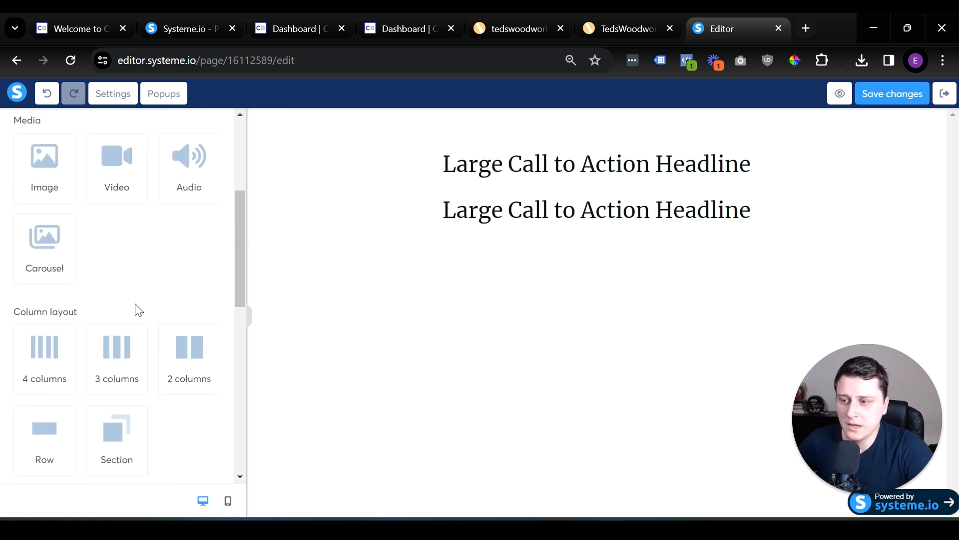
Place two form input fields and a button below the two headlines on the squeeze page.
{"action": "left_click_drag", "start_coordinate": [44, 240], "coordinate": [562, 220]}
{"action": "left_click_drag", "start_coordinate": [68, 243], "coordinate": [466, 282]}
{"action": "left_click_drag", "start_coordinate": [125, 259], "coordinate": [530, 339]}
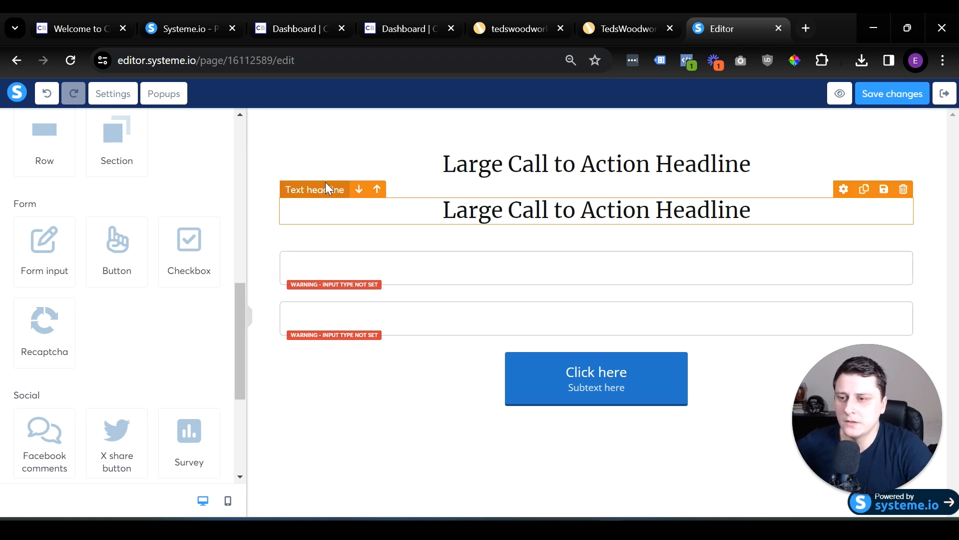
Set the uploaded Greygradient.png as the background image of the section holding the headlines and form.
{"action": "left_click", "coordinate": [263, 150]}
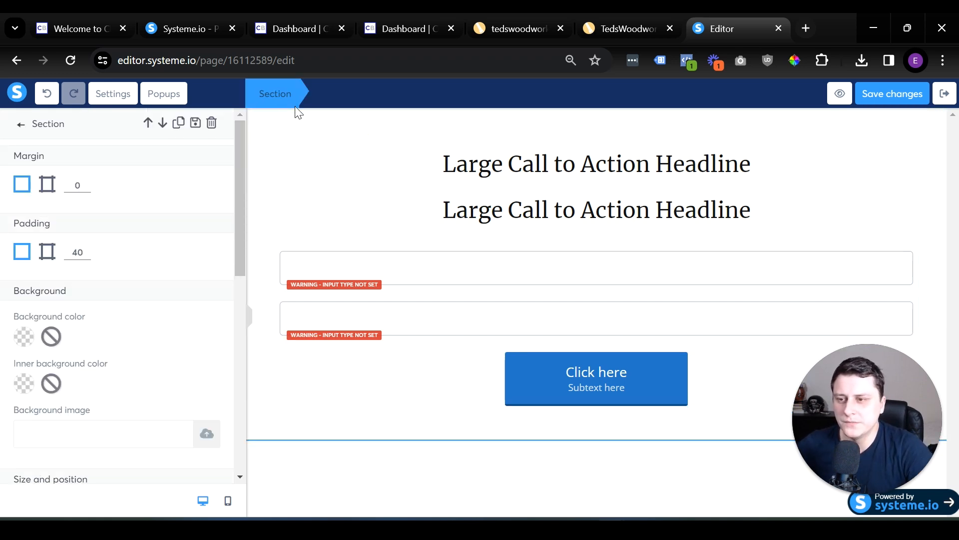
{"action": "scroll", "coordinate": [102, 245], "scroll_direction": "down", "scroll_amount": 2}
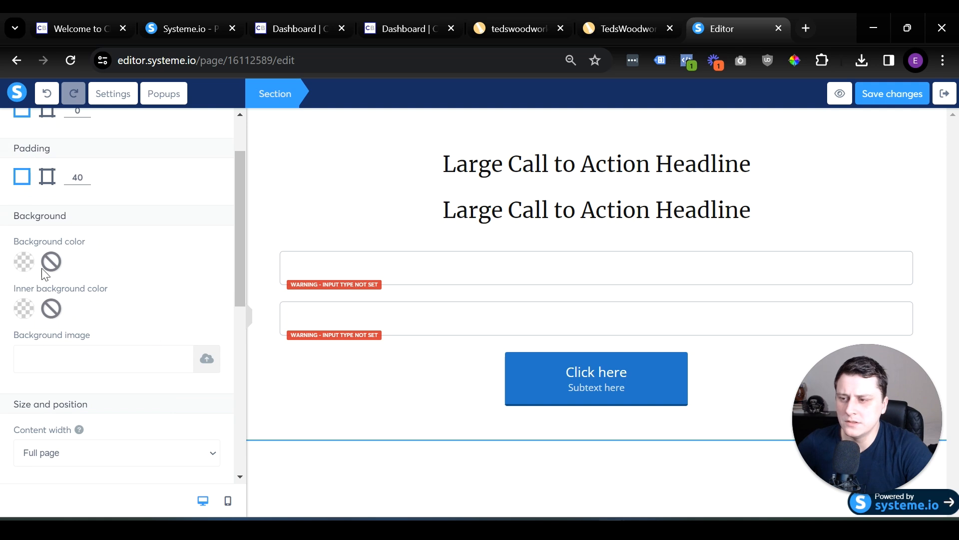
{"action": "left_click", "coordinate": [216, 360]}
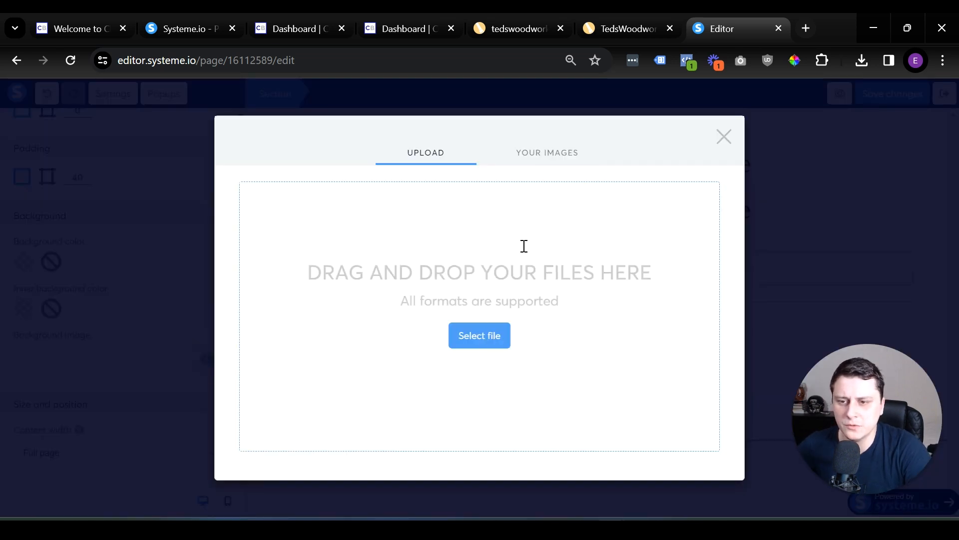
{"action": "left_click", "coordinate": [537, 155]}
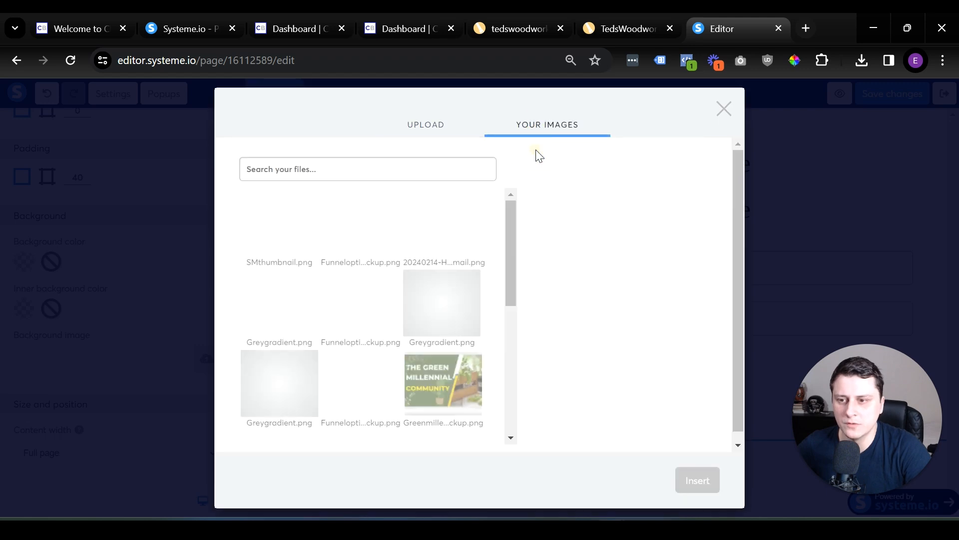
{"action": "left_click", "coordinate": [443, 303]}
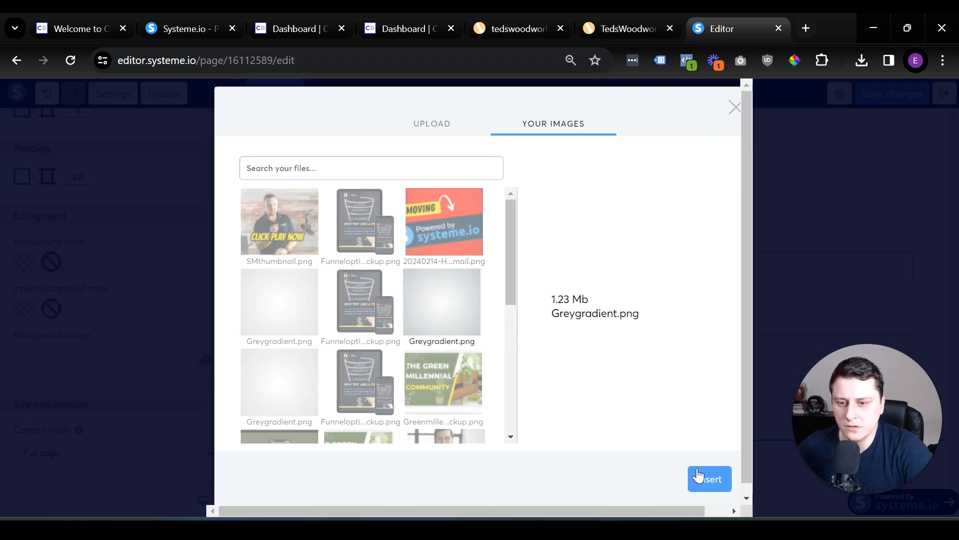
{"action": "left_click", "coordinate": [710, 479]}
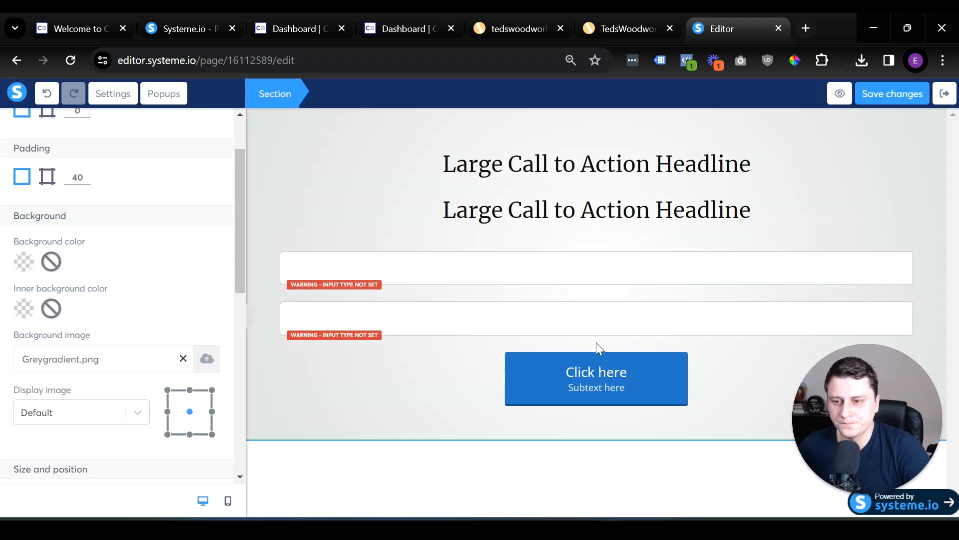
{"action": "left_click", "coordinate": [454, 164]}
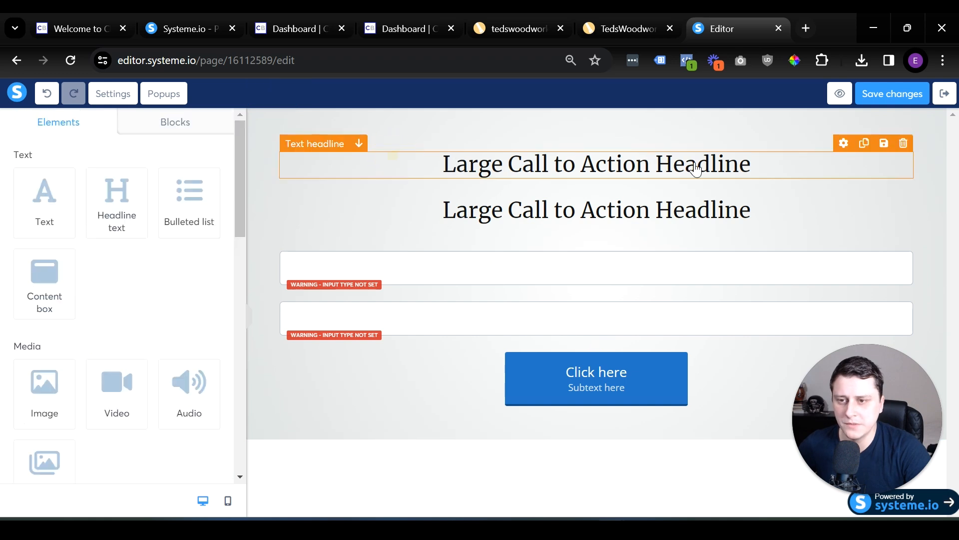
Set the upper form field's input type to First name and the lower one's to Email.
{"action": "left_click", "coordinate": [480, 273]}
{"action": "left_click", "coordinate": [106, 177]}
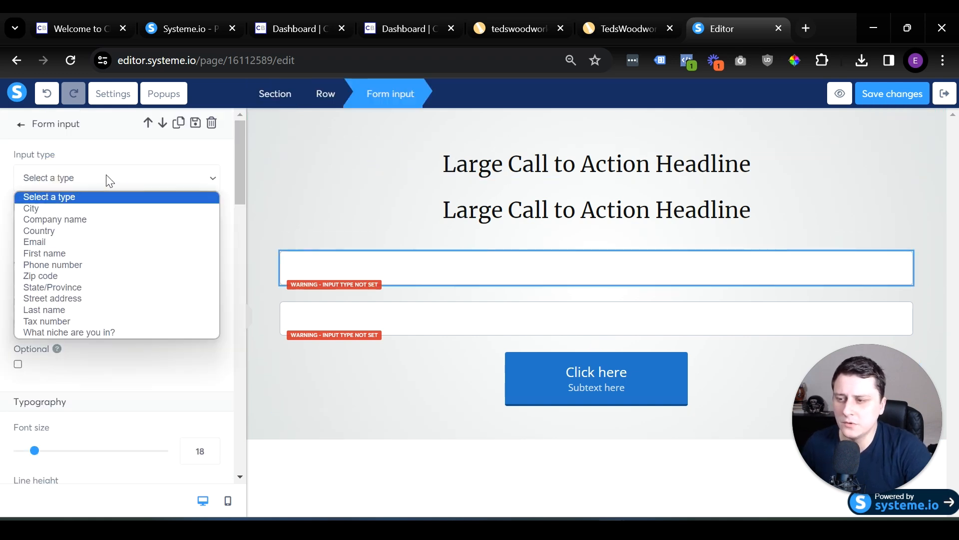
{"action": "left_click", "coordinate": [70, 252]}
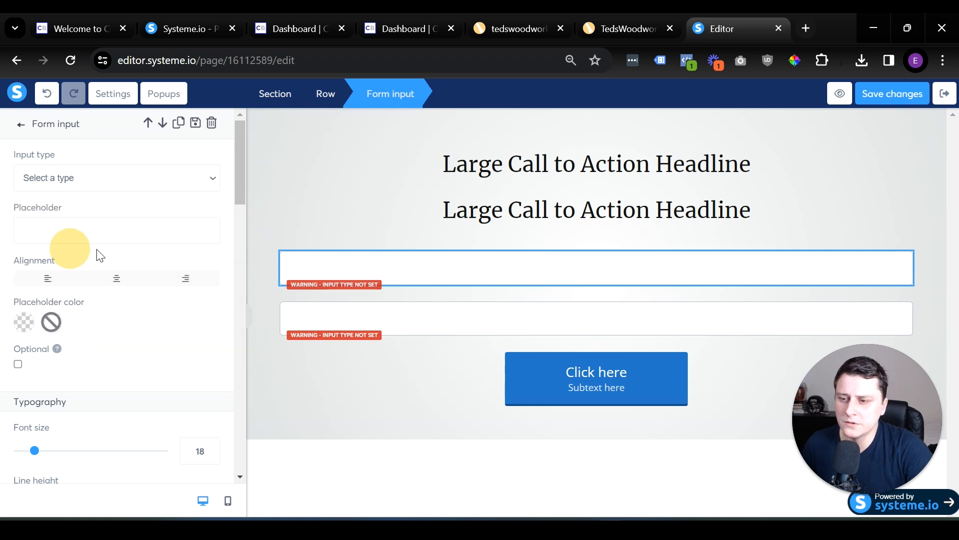
{"action": "left_click", "coordinate": [488, 321]}
{"action": "left_click", "coordinate": [53, 180]}
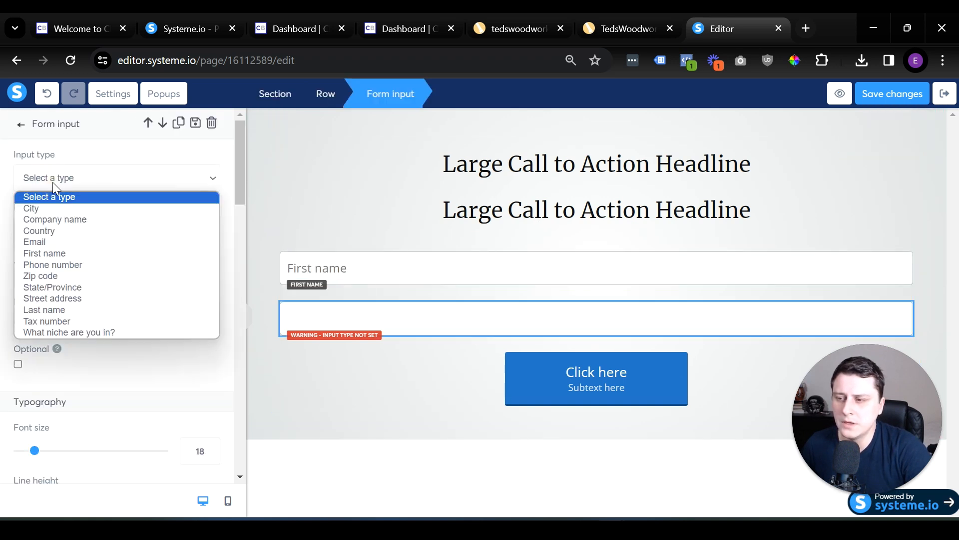
{"action": "left_click", "coordinate": [61, 241]}
{"action": "left_click", "coordinate": [590, 401]}
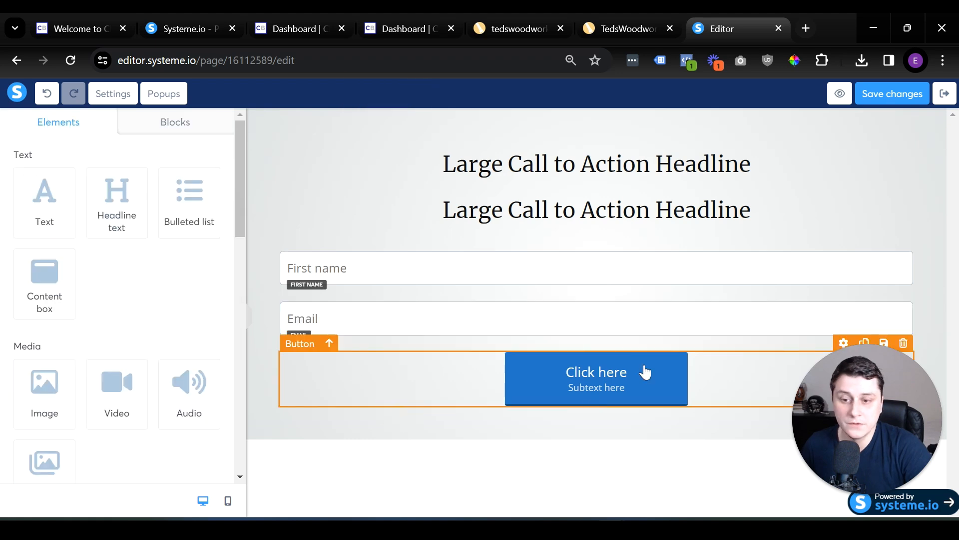
{"action": "left_click", "coordinate": [460, 416]}
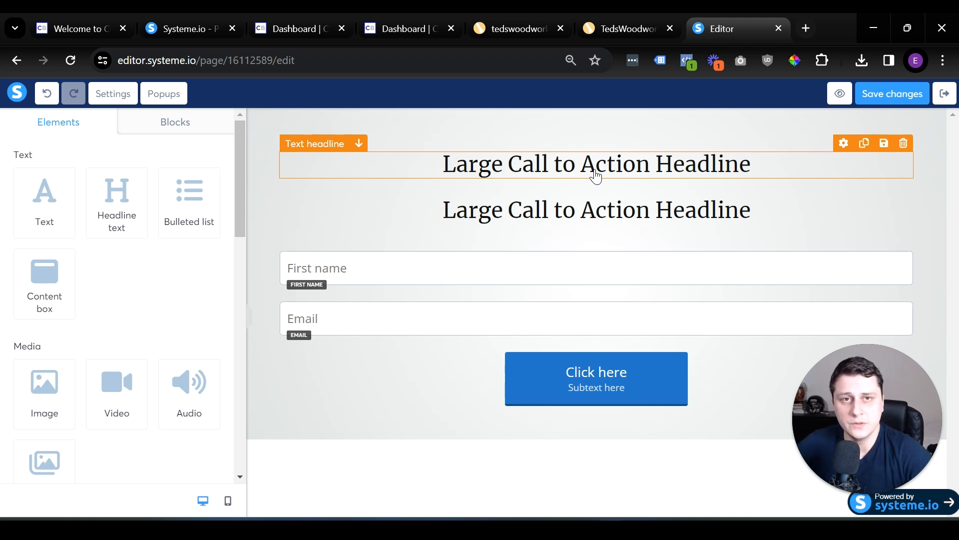
Replace the upper headline with "Build whatever DIY project you want without spending MONTHS on planning and paying THOUSANDS for someone else to do it".
{"action": "double_click", "coordinate": [595, 170]}
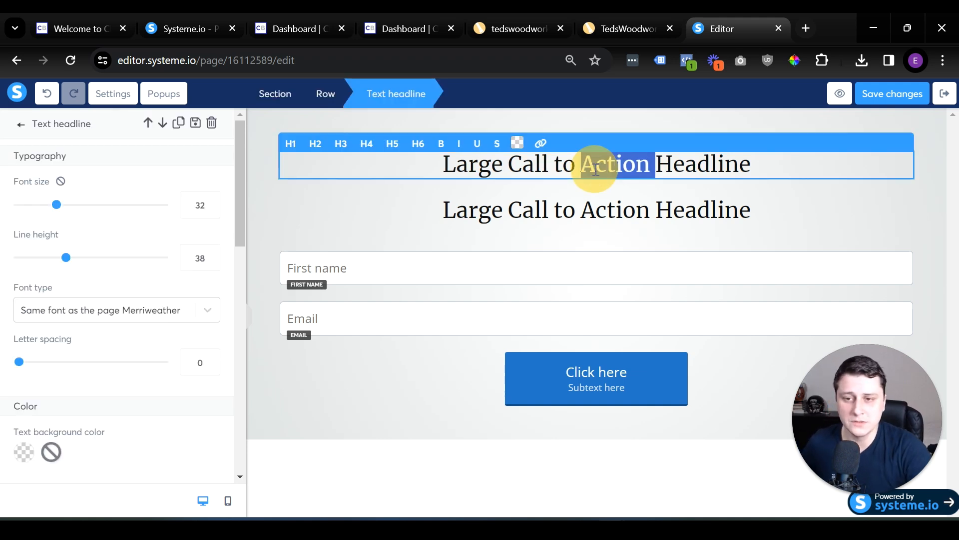
{"action": "triple_click", "coordinate": [551, 166]}
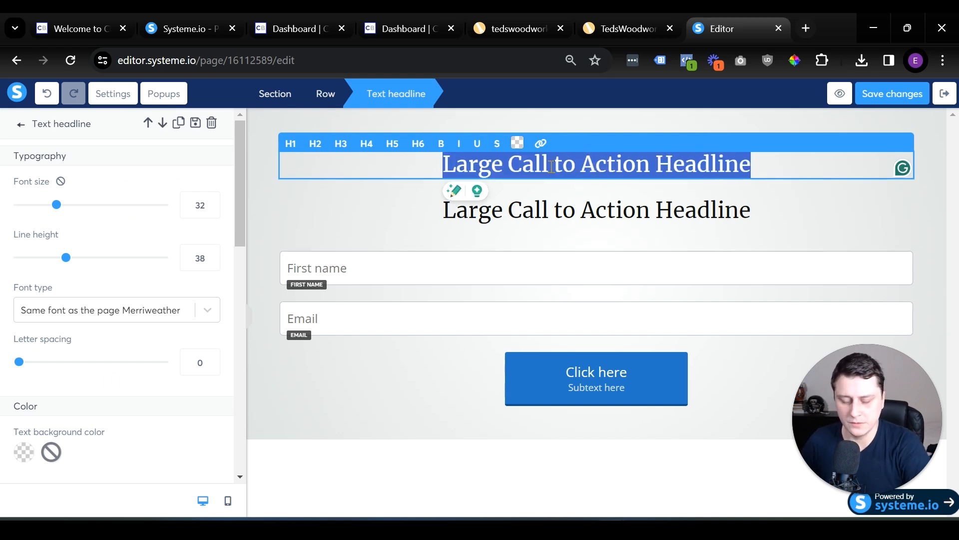
{"action": "type", "text": "Build what"}
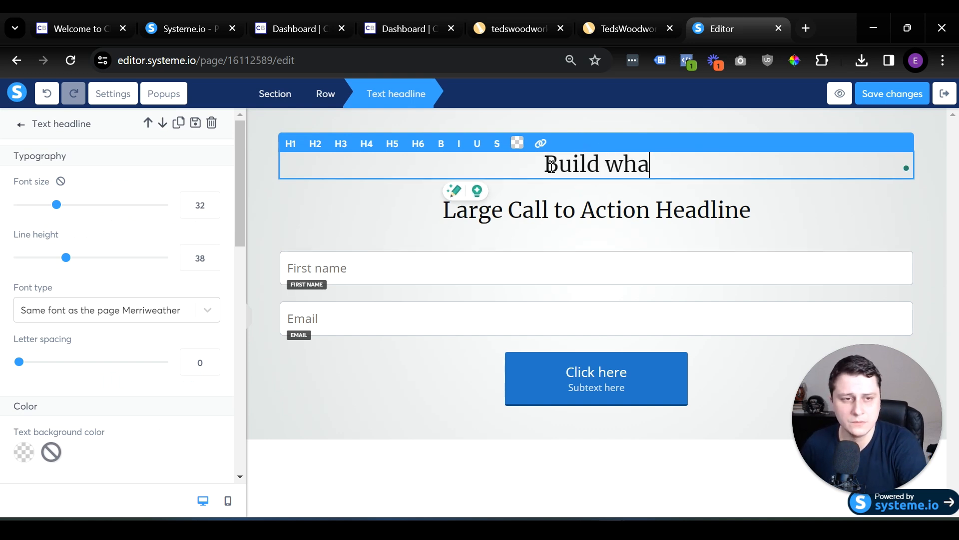
{"action": "type", "text": "ever DIY project you want without spending MONTHS on planning and paying THOUSANDS for someone else to do it"}
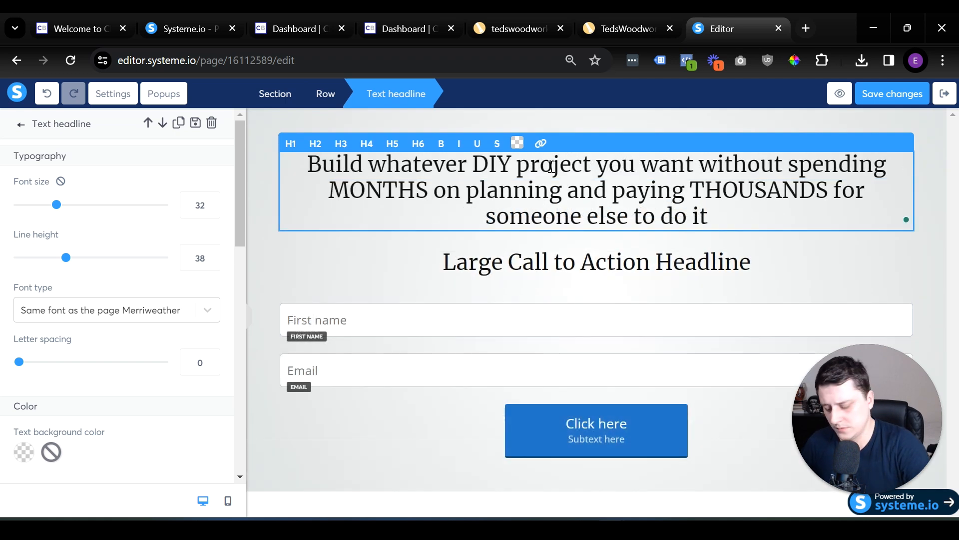
{"action": "left_click", "coordinate": [378, 265]}
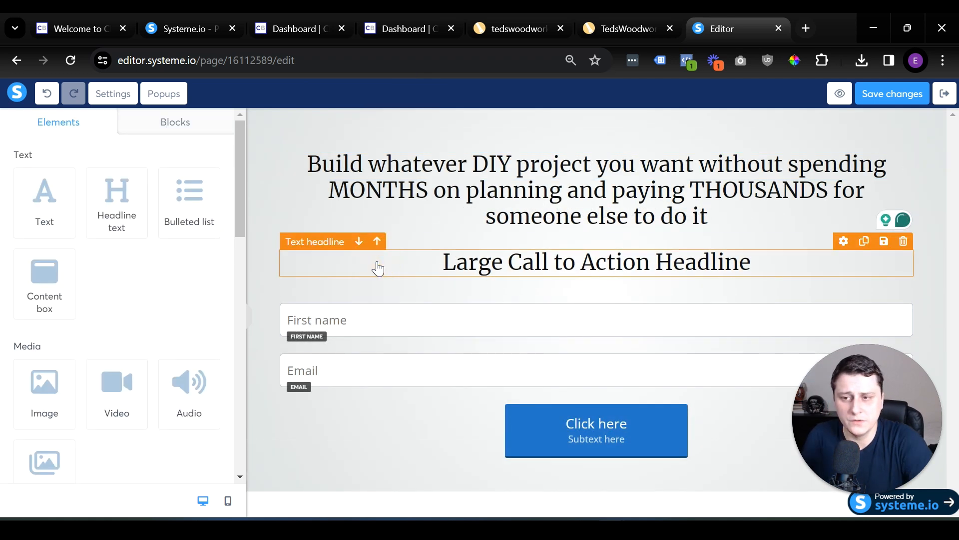
Compare heading levels on the main headline and format it as H1.
{"action": "left_click", "coordinate": [528, 161]}
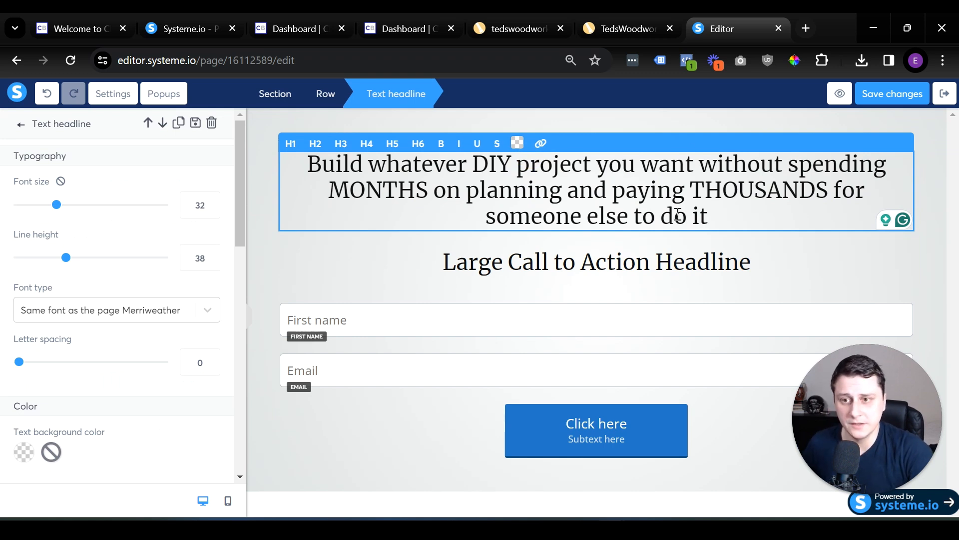
{"action": "triple_click", "coordinate": [628, 207]}
{"action": "left_click", "coordinate": [290, 144]}
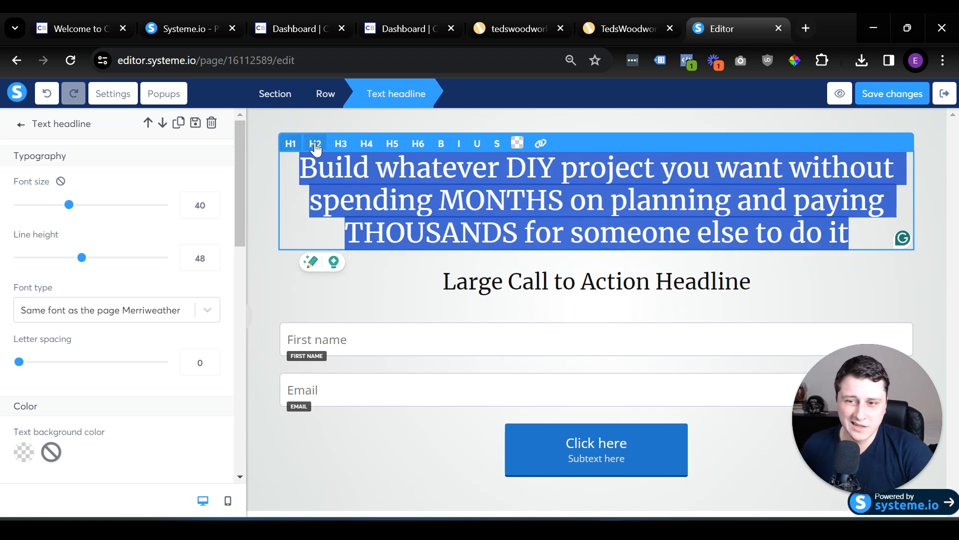
{"action": "left_click", "coordinate": [363, 304]}
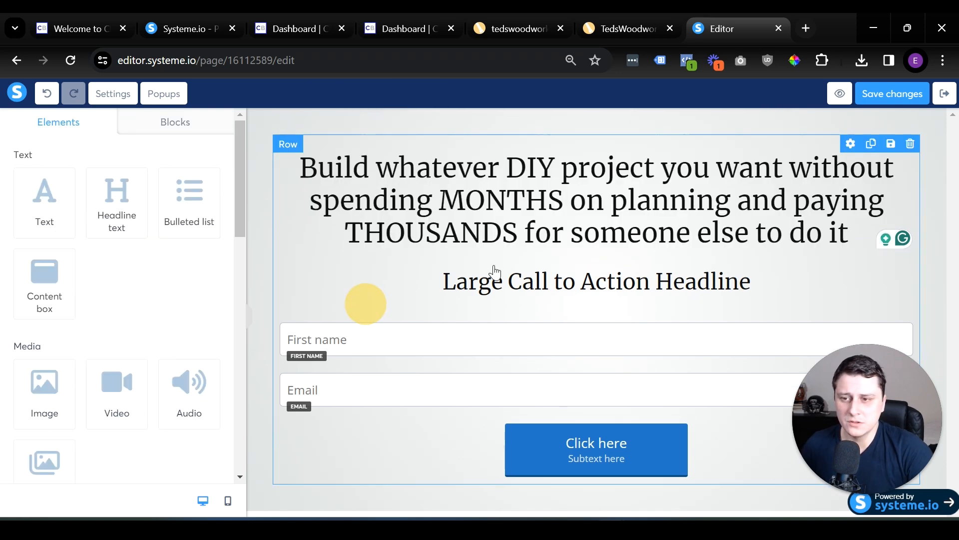
{"action": "left_click", "coordinate": [398, 168]}
{"action": "left_click", "coordinate": [337, 144]}
{"action": "left_click", "coordinate": [316, 143]}
{"action": "left_click", "coordinate": [290, 143]}
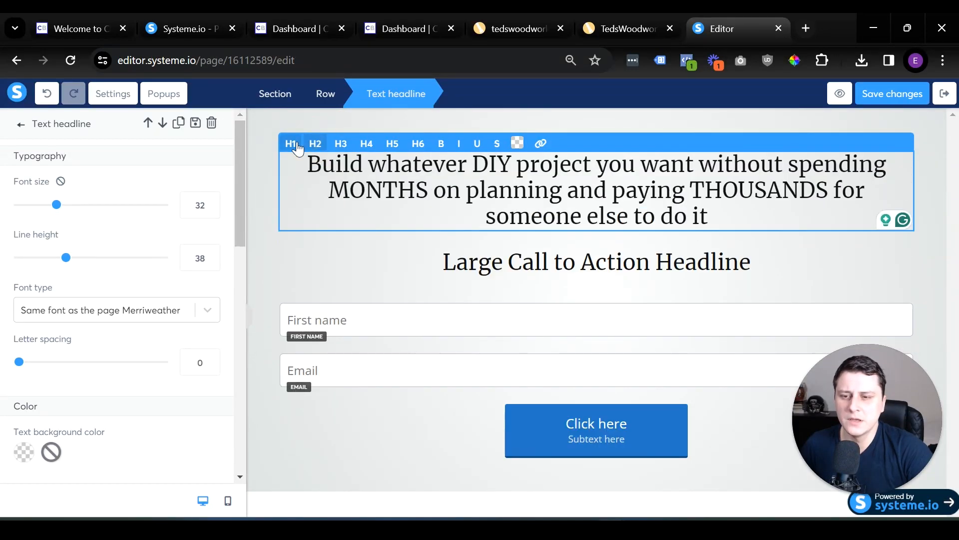
Make "without spending MONTHS" and "paying THOUSANDS" bold in the main headline.
{"action": "left_click", "coordinate": [791, 168]}
{"action": "left_click_drag", "start_coordinate": [791, 168], "coordinate": [563, 203]}
{"action": "key", "text": "ctrl+b"}
{"action": "left_click_drag", "start_coordinate": [795, 205], "coordinate": [518, 244]}
{"action": "key", "text": "ctrl+b"}
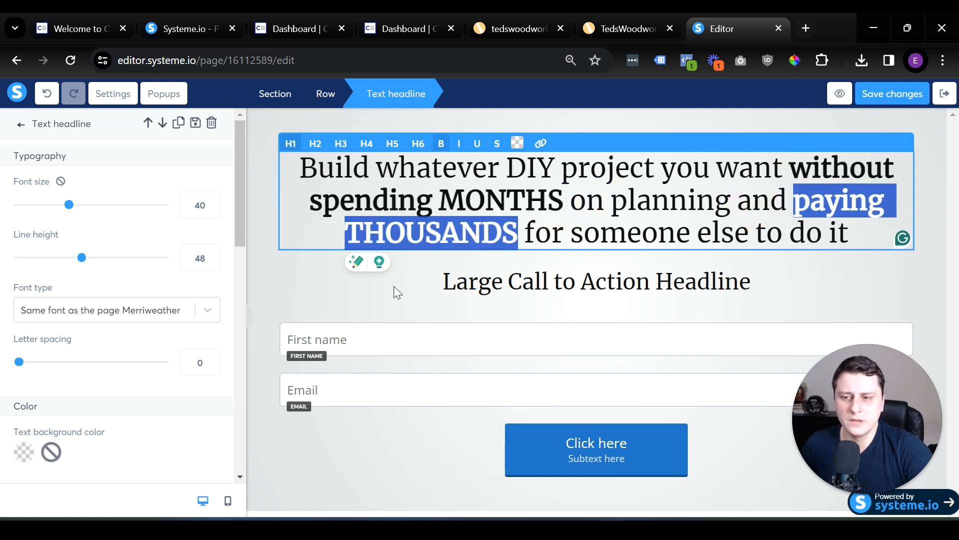
{"action": "left_click", "coordinate": [600, 279]}
Color the words "paying THOUSANDS" in the main headline with the default dark green.
{"action": "left_click", "coordinate": [815, 211]}
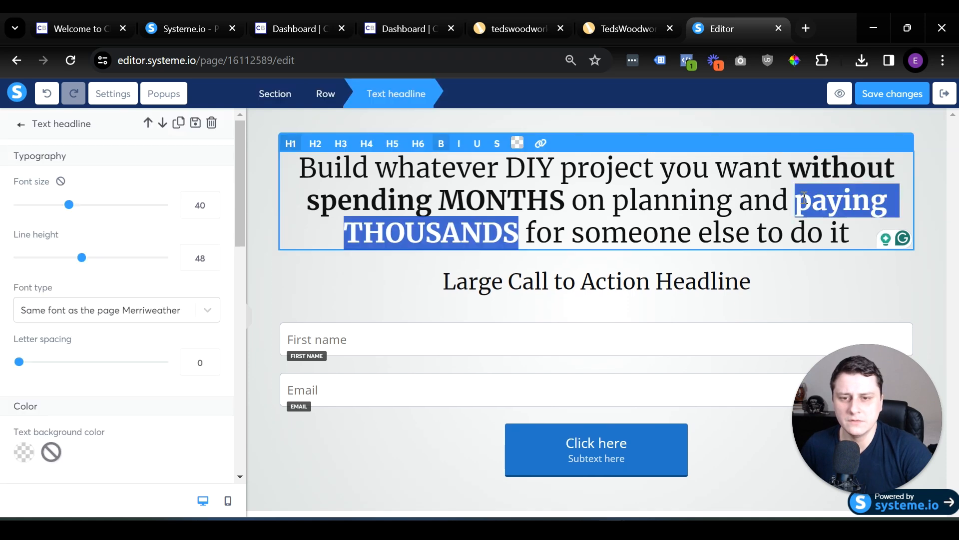
{"action": "left_click", "coordinate": [517, 143]}
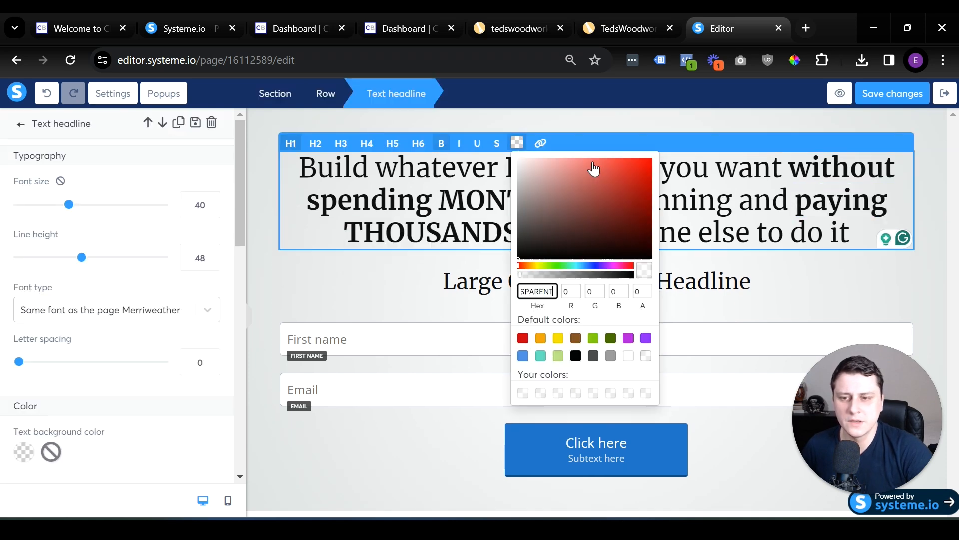
{"action": "left_click", "coordinate": [610, 338]}
{"action": "left_click", "coordinate": [480, 258]}
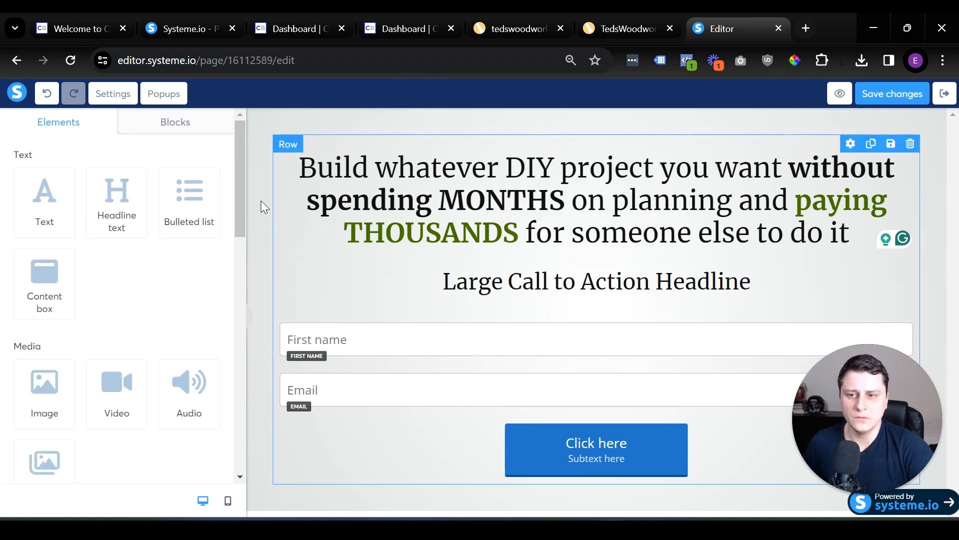
Replace the second headline with "... and do it without a shed full of expensive tools" and format it as H3.
{"action": "triple_click", "coordinate": [525, 277]}
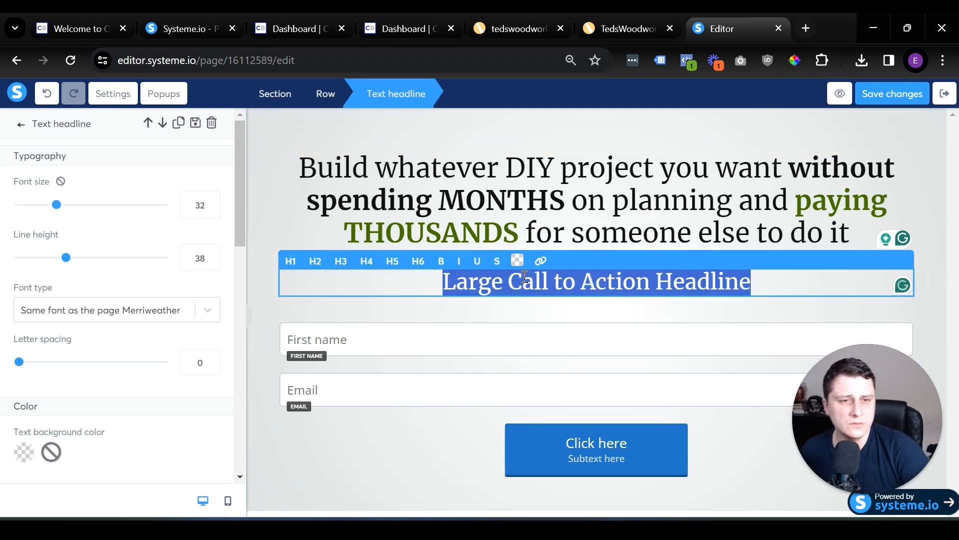
{"action": "type", "text": "... and w"}
{"action": "type", "text": "ithout"}
{"action": "key", "text": "BackSpace"}
{"action": "key", "text": "BackSpace"}
{"action": "key", "text": "BackSpace"}
{"action": "key", "text": "BackSpace"}
{"action": "key", "text": "BackSpace"}
{"action": "type", "text": "e tools"}
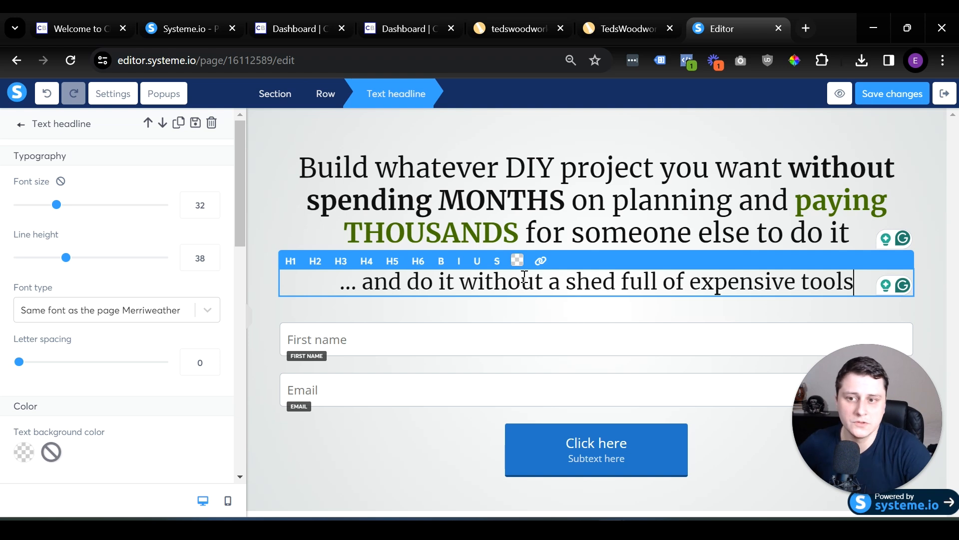
{"action": "left_click", "coordinate": [340, 260]}
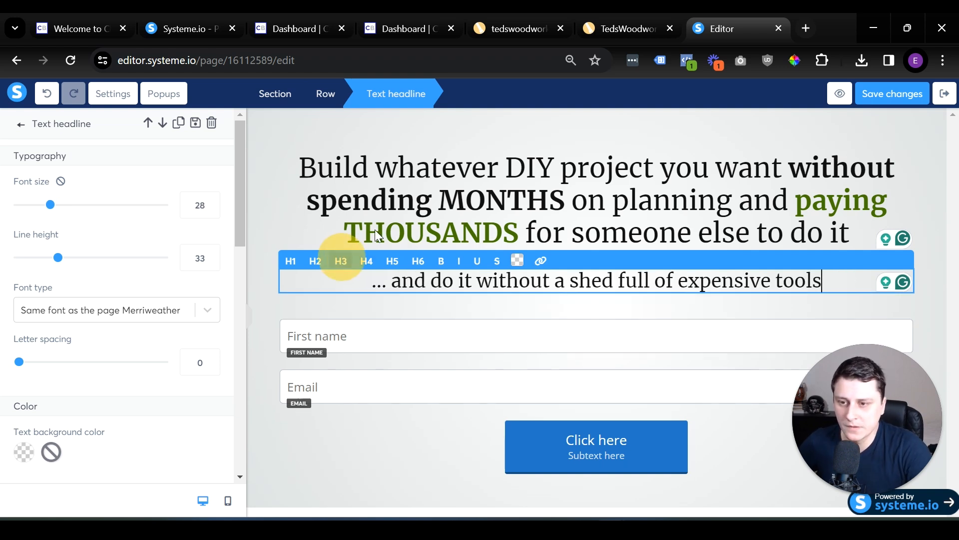
{"action": "left_click", "coordinate": [925, 325]}
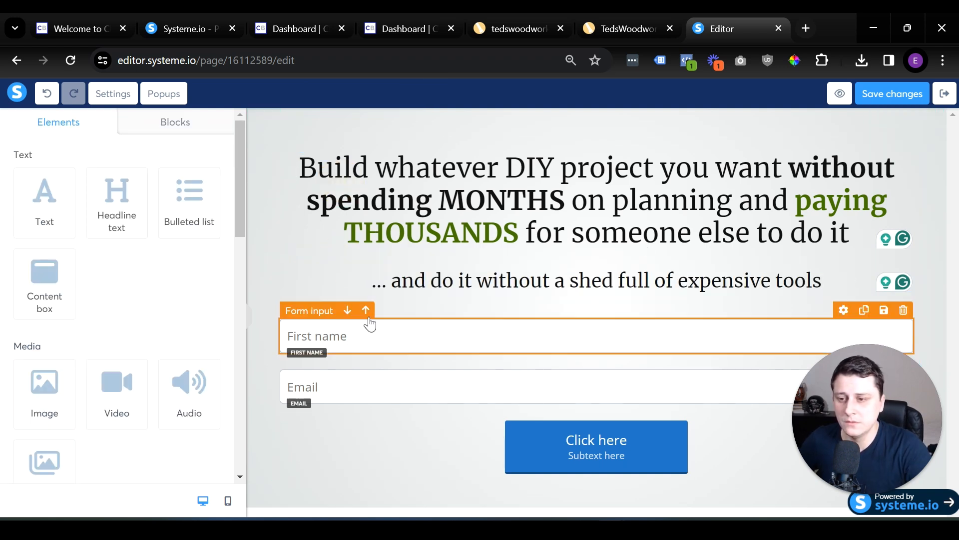
Set the width of the button below the form fields to Fill width.
{"action": "left_click", "coordinate": [261, 270]}
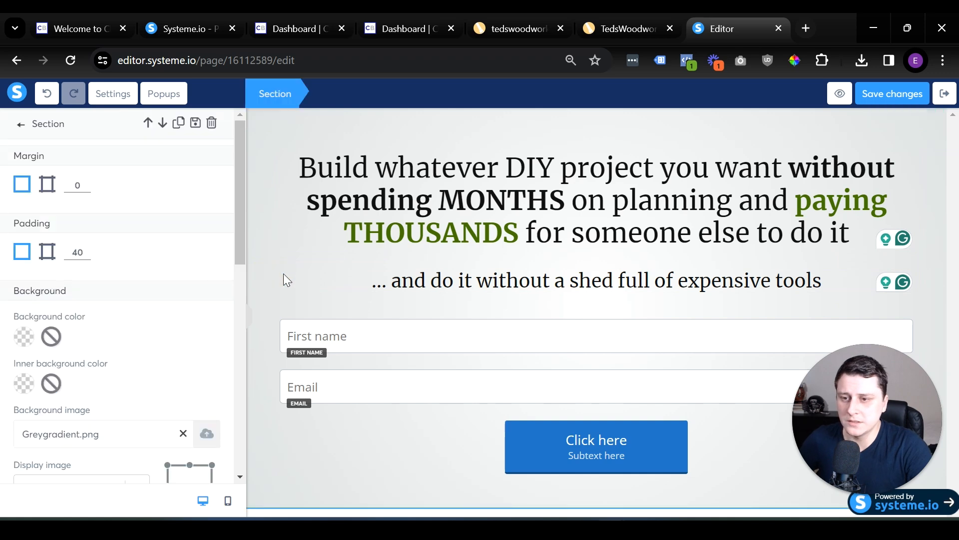
{"action": "left_click", "coordinate": [434, 128]}
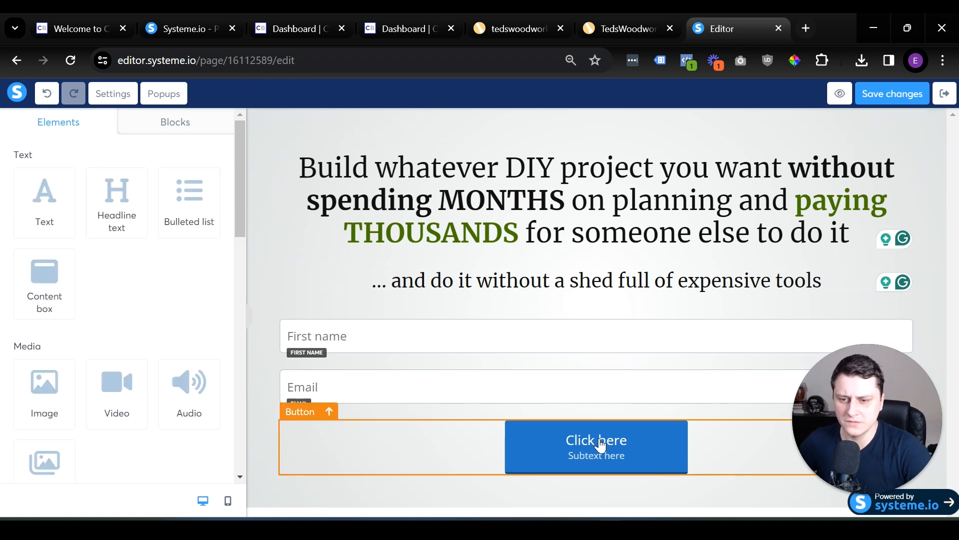
{"action": "left_click", "coordinate": [385, 427]}
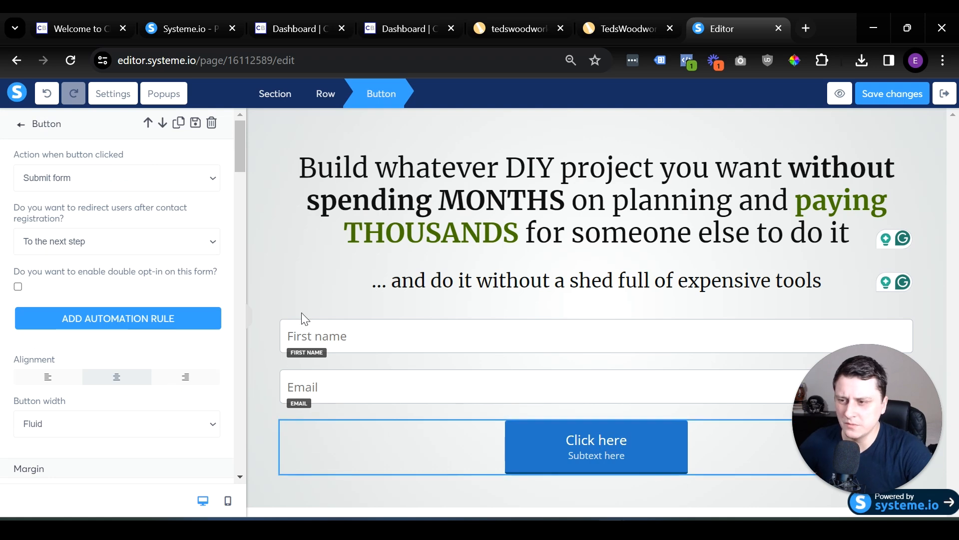
{"action": "scroll", "coordinate": [150, 229], "scroll_direction": "down", "scroll_amount": 2}
{"action": "left_click", "coordinate": [57, 349]}
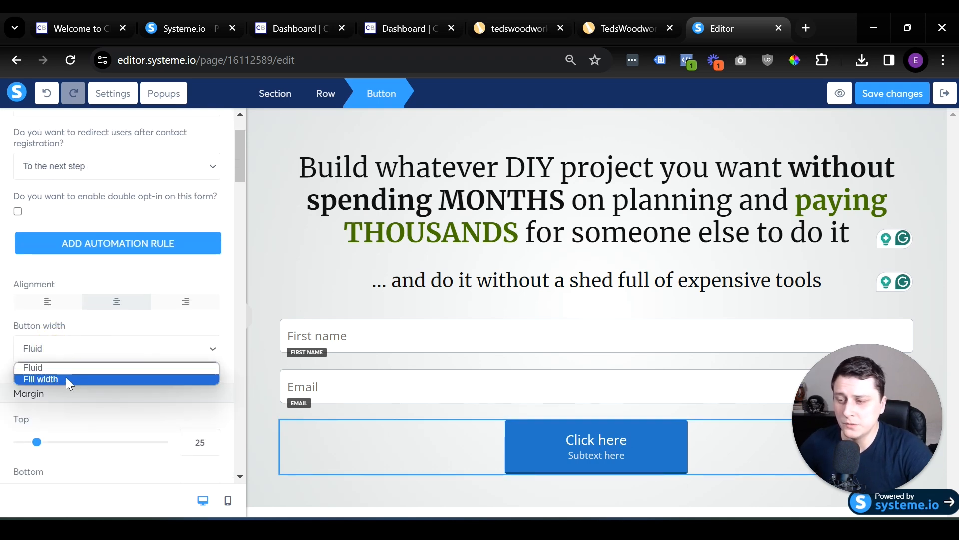
{"action": "left_click", "coordinate": [79, 381]}
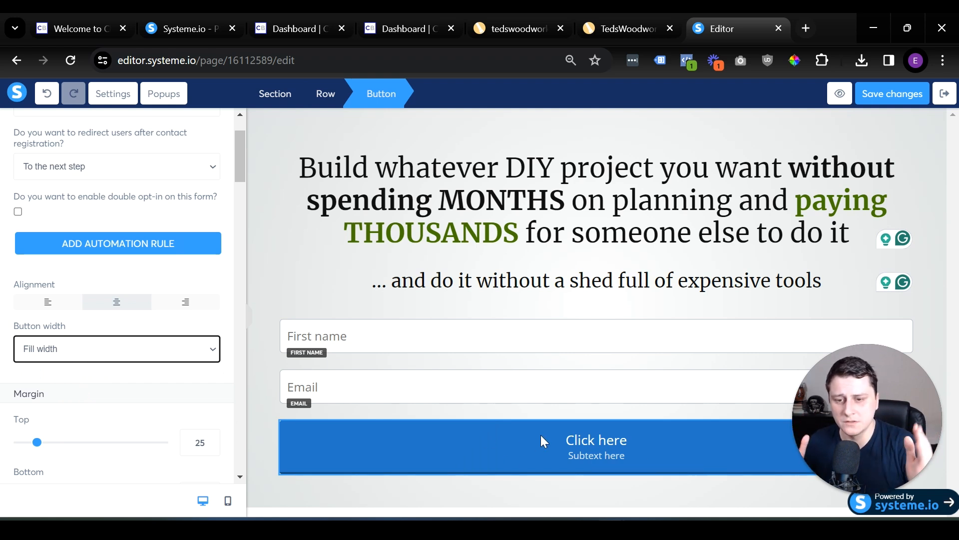
Reduce the top margin of the first name field in the opt-in form slightly.
{"action": "left_click", "coordinate": [479, 342]}
{"action": "left_click", "coordinate": [520, 347]}
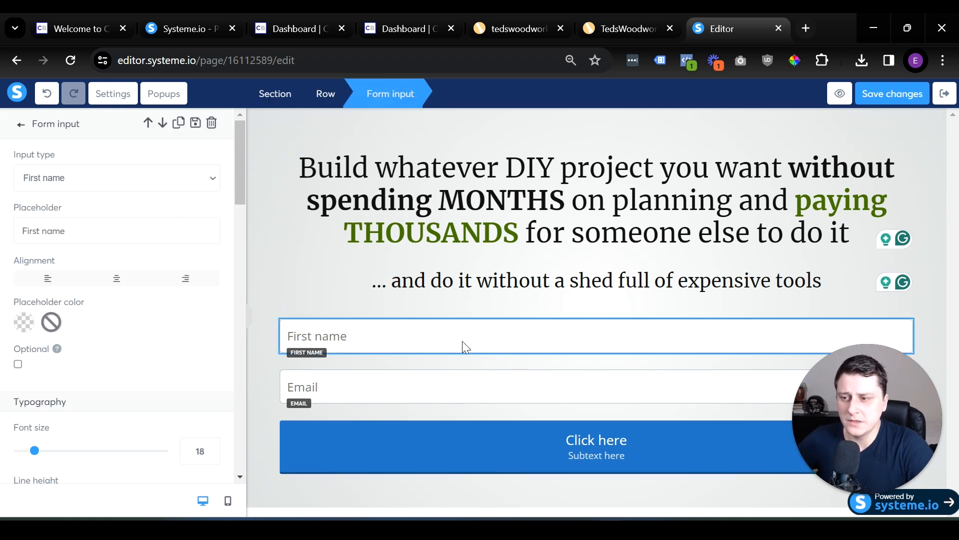
{"action": "scroll", "coordinate": [178, 332], "scroll_direction": "down", "scroll_amount": 7}
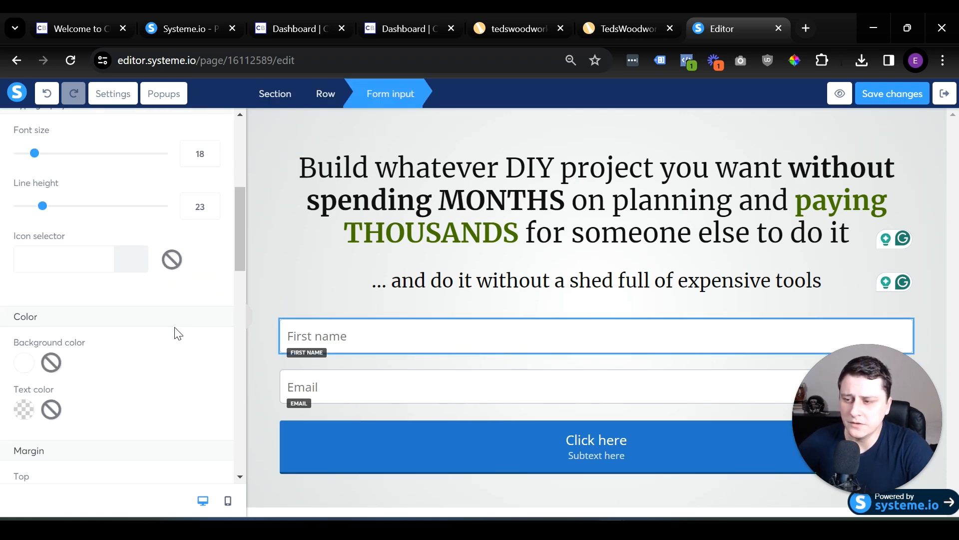
{"action": "scroll", "coordinate": [174, 333], "scroll_direction": "down", "scroll_amount": 3}
{"action": "mouse_move", "coordinate": [40, 201]}
{"action": "left_mouse_down"}
{"action": "mouse_move", "coordinate": [22, 194]}
{"action": "mouse_move", "coordinate": [35, 199]}
{"action": "left_mouse_up"}
{"action": "scroll", "coordinate": [140, 403], "scroll_direction": "down", "scroll_amount": 5}
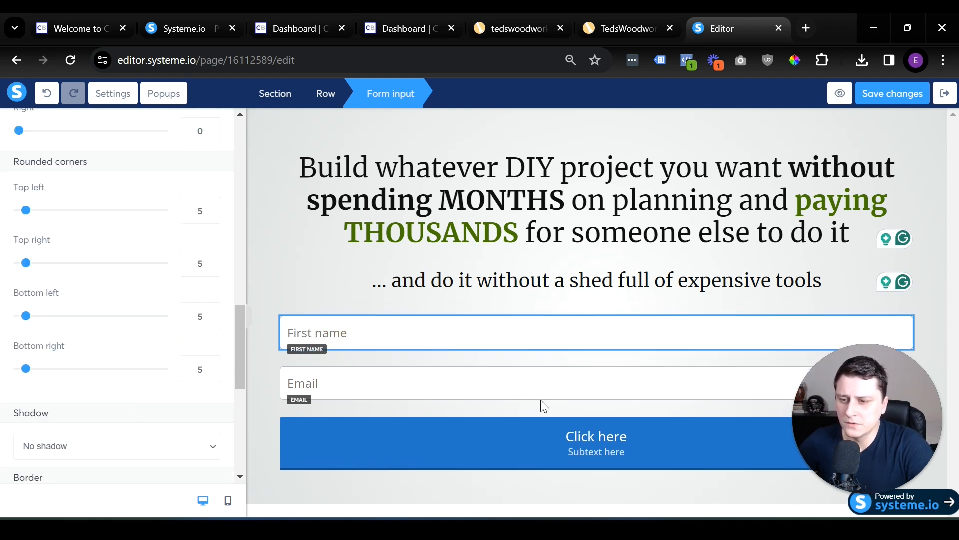
Reduce the top margin of the email field so it sits closer to the first name field.
{"action": "left_click", "coordinate": [363, 374]}
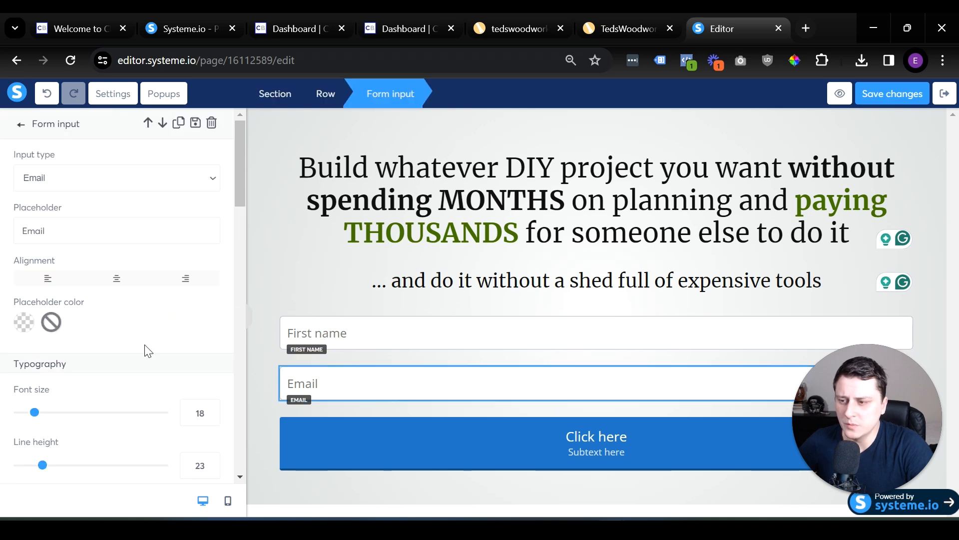
{"action": "scroll", "coordinate": [147, 350], "scroll_direction": "down", "scroll_amount": 9}
{"action": "left_click_drag", "start_coordinate": [43, 311], "coordinate": [27, 309]}
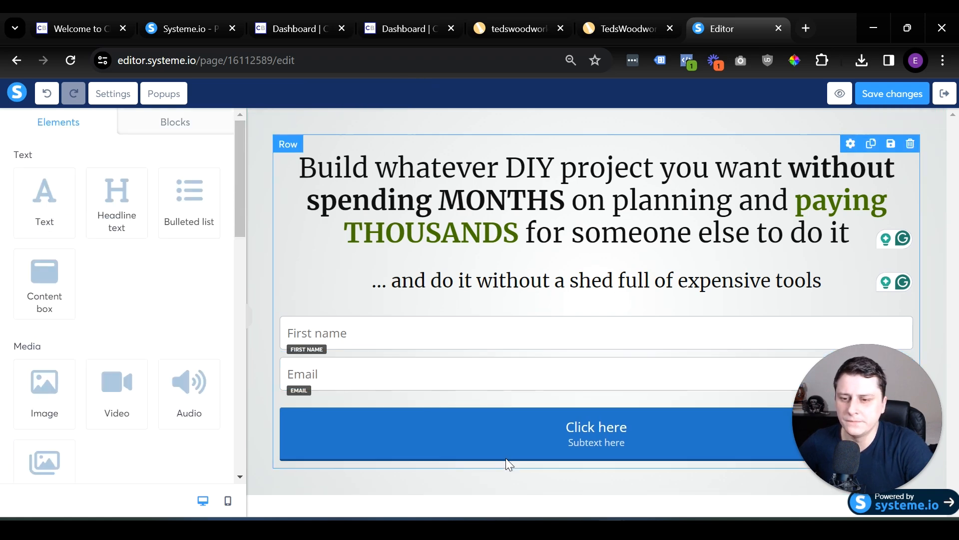
Reduce the top margin of the form button so it sits closer to the email field.
{"action": "left_click", "coordinate": [507, 437]}
{"action": "scroll", "coordinate": [95, 368], "scroll_direction": "down", "scroll_amount": 5}
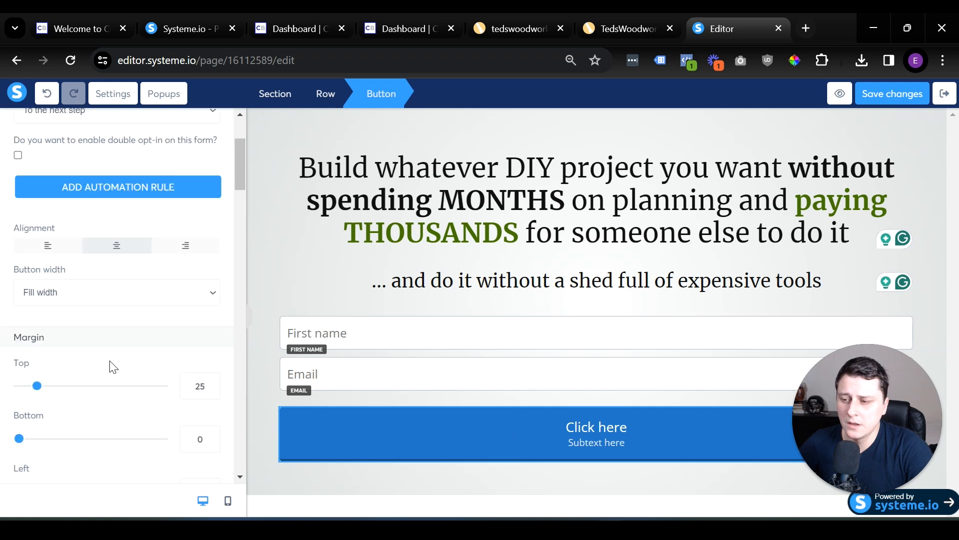
{"action": "left_click_drag", "start_coordinate": [37, 297], "coordinate": [29, 298]}
{"action": "left_click", "coordinate": [279, 243]}
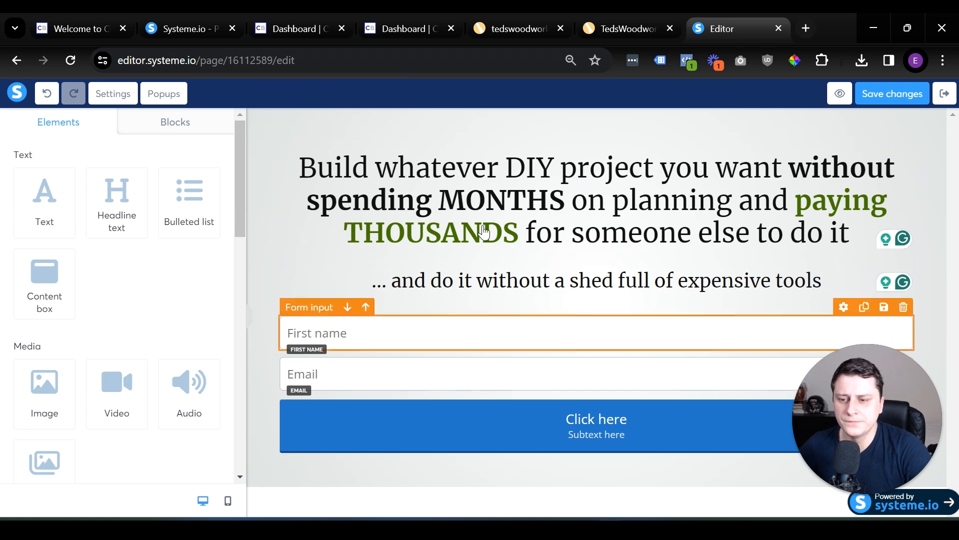
Add the prebuilt section with the logo on the left and menu and text on the right below the opt-in section.
{"action": "left_click", "coordinate": [251, 467]}
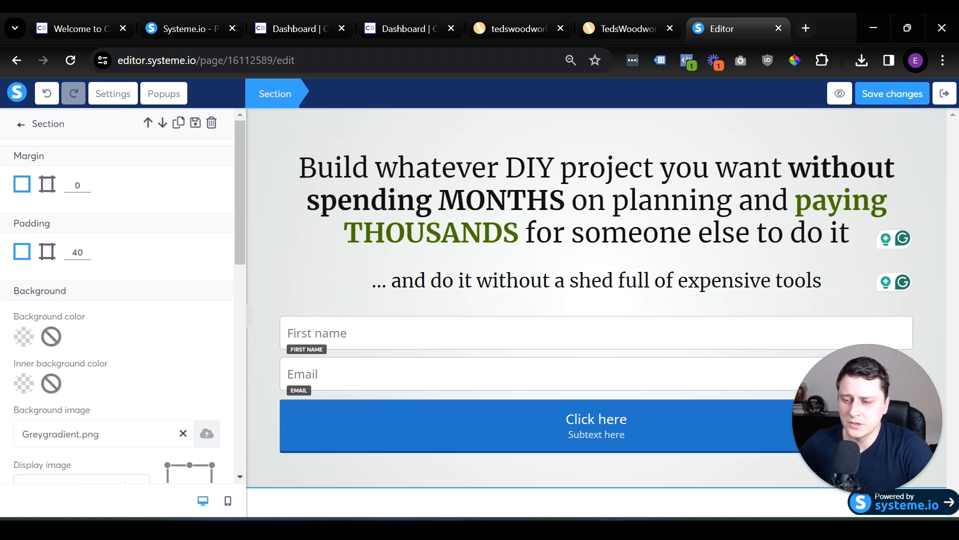
{"action": "left_click", "coordinate": [453, 482]}
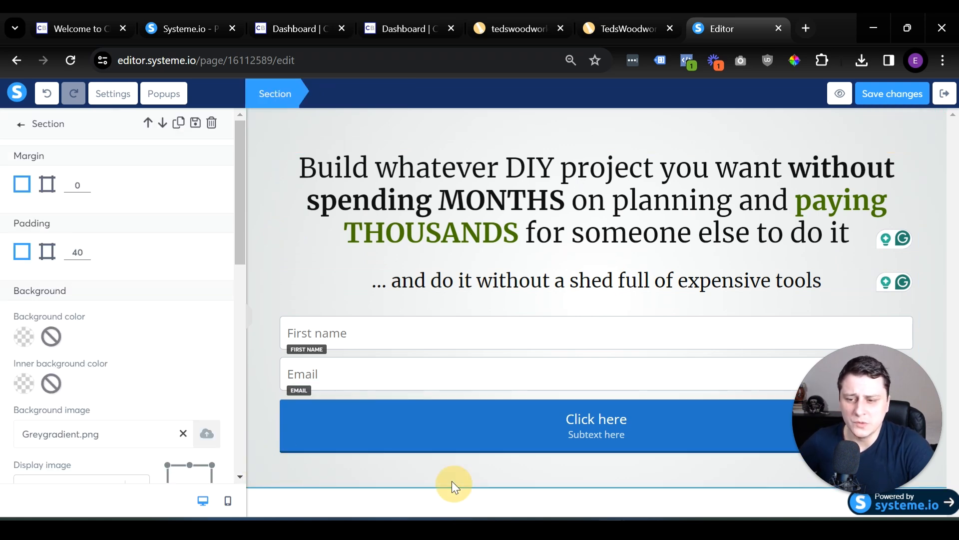
{"action": "left_click", "coordinate": [186, 125]}
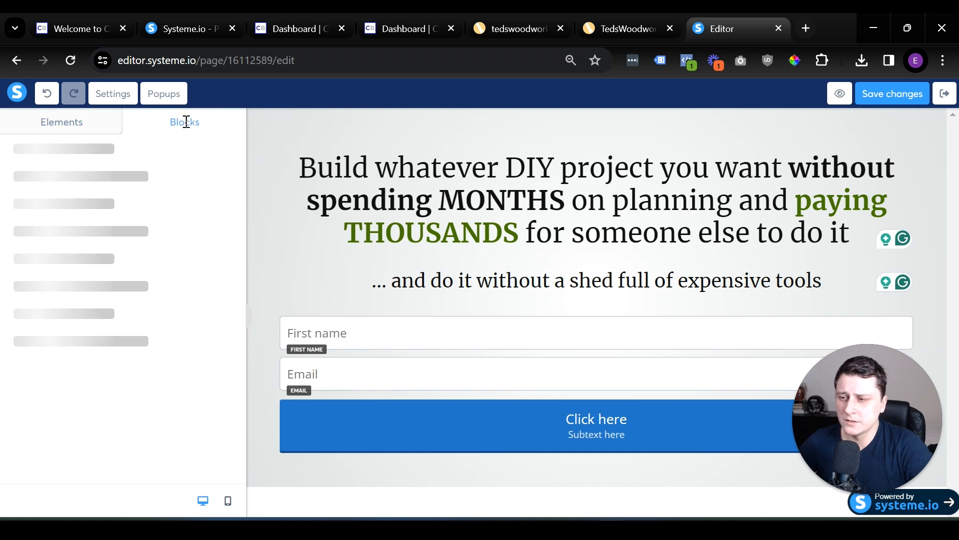
{"action": "left_click", "coordinate": [71, 233]}
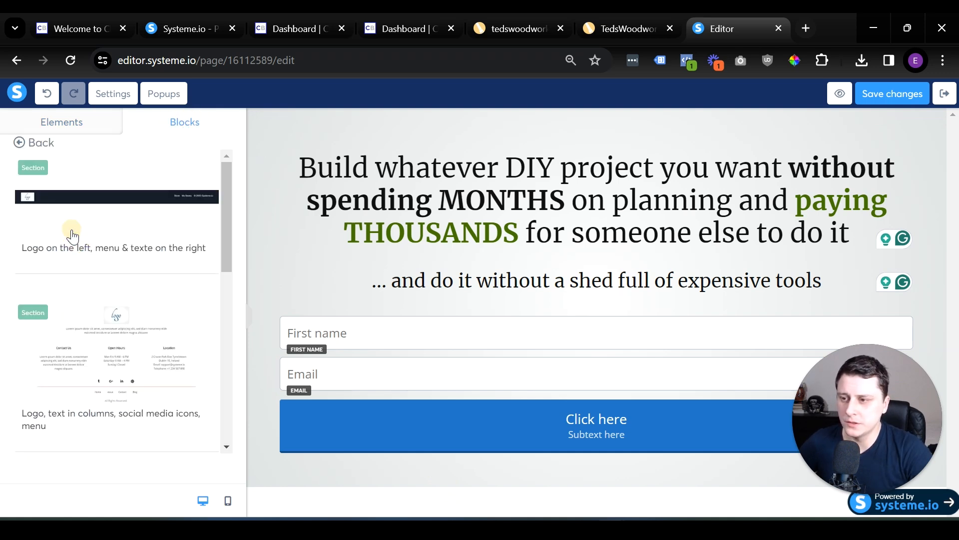
{"action": "left_click_drag", "start_coordinate": [133, 215], "coordinate": [606, 495]}
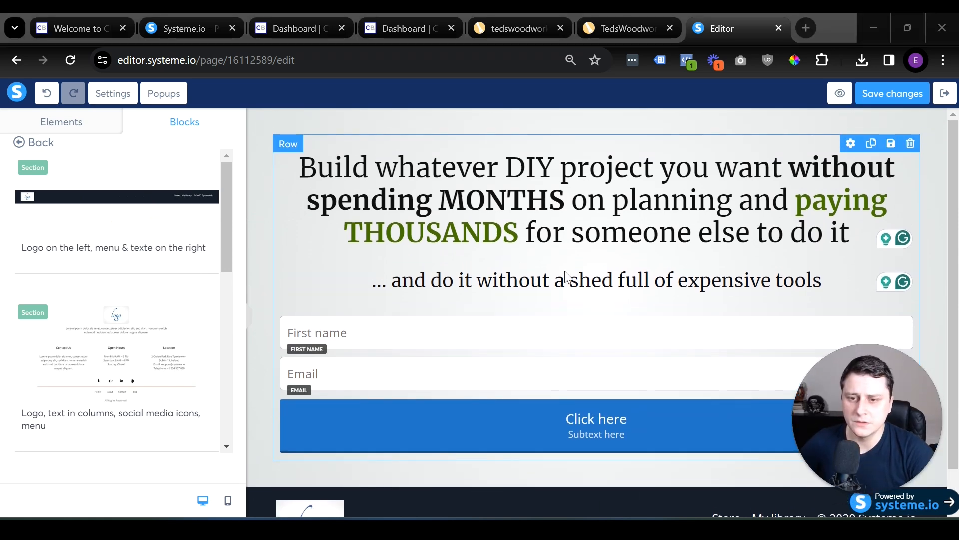
{"action": "scroll", "coordinate": [621, 326], "scroll_direction": "up", "scroll_amount": 1}
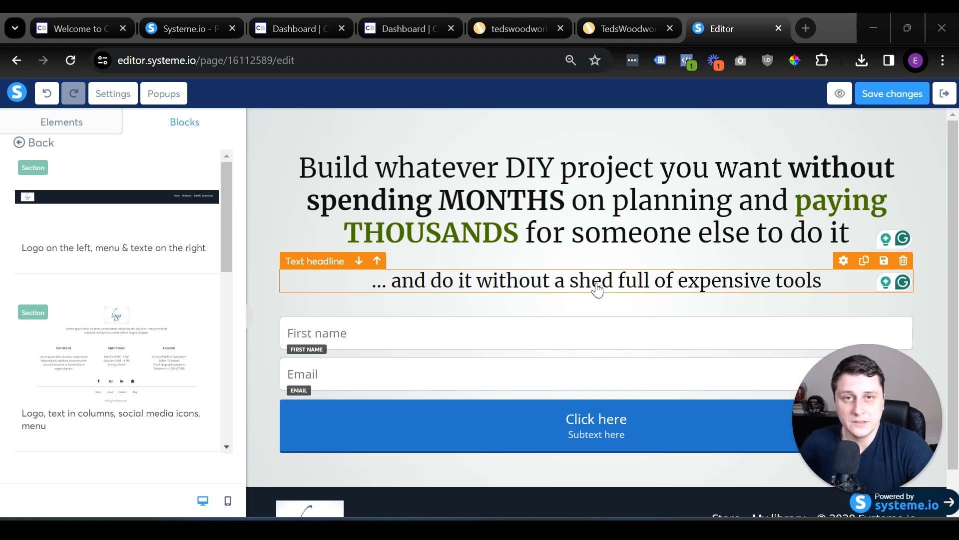
Examine the headline and call-to-action buttons on the TedsWoodworking sales page, and return to the squeeze page editor.
{"action": "left_click", "coordinate": [644, 422]}
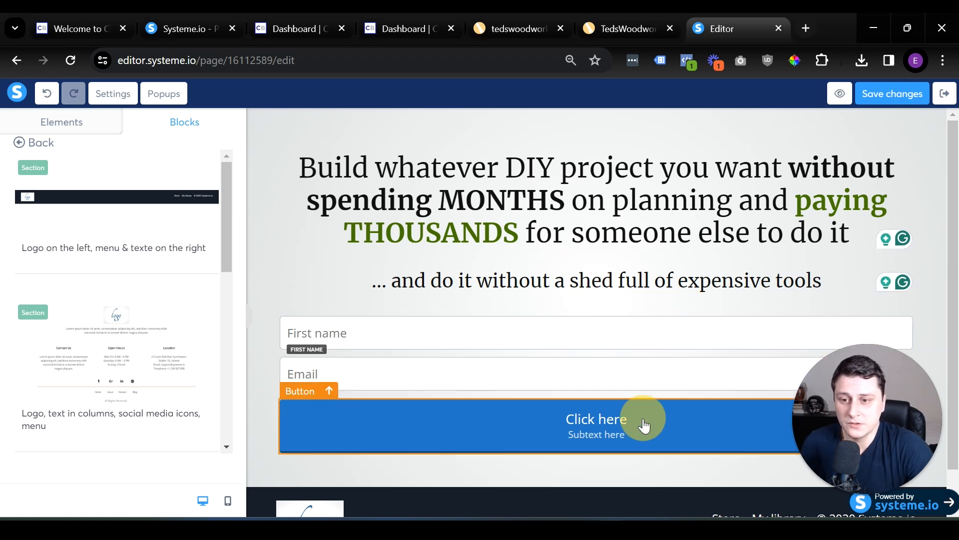
{"action": "left_click", "coordinate": [625, 15]}
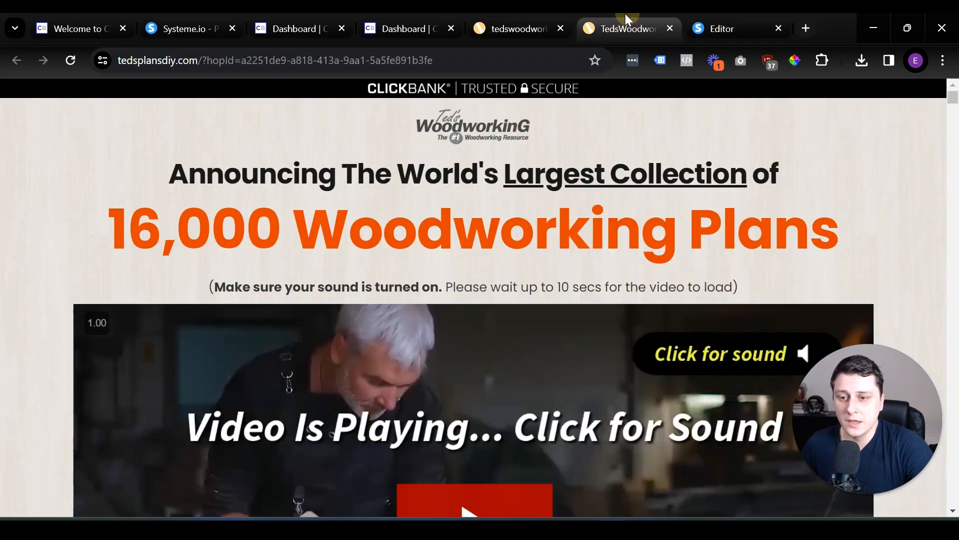
{"action": "scroll", "coordinate": [529, 203], "scroll_direction": "down", "scroll_amount": 10}
{"action": "scroll", "coordinate": [529, 203], "scroll_direction": "down", "scroll_amount": 5}
{"action": "scroll", "coordinate": [529, 203], "scroll_direction": "up", "scroll_amount": 5}
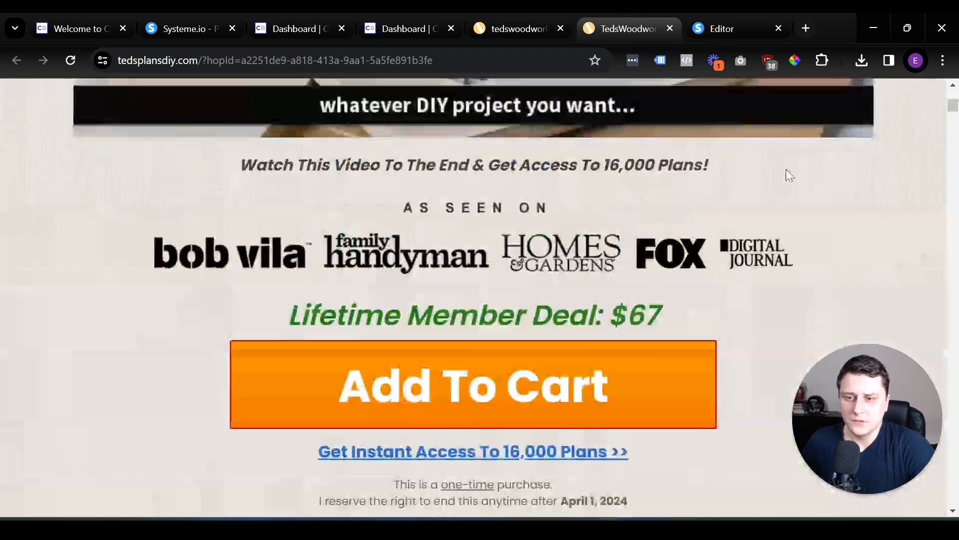
{"action": "left_click_drag", "start_coordinate": [953, 107], "coordinate": [955, 437]}
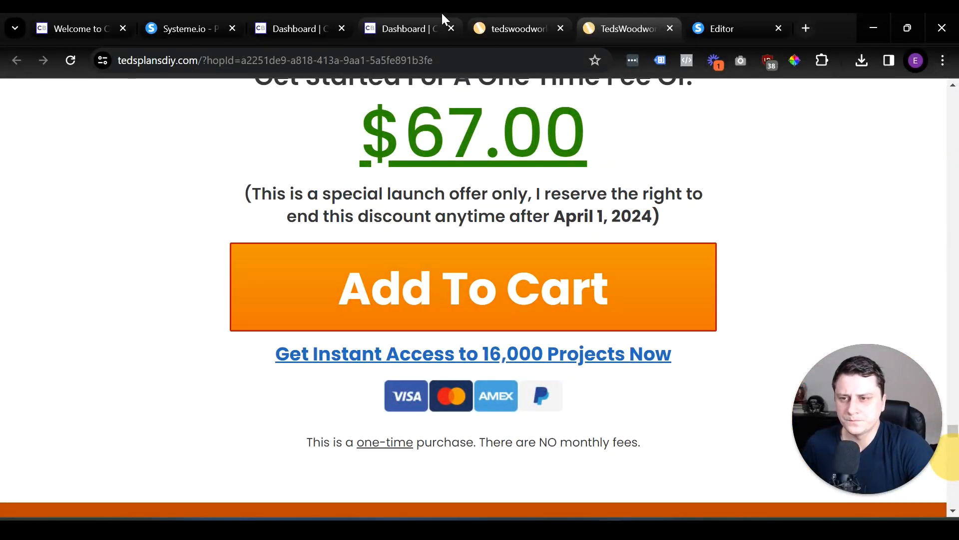
{"action": "left_click", "coordinate": [180, 14]}
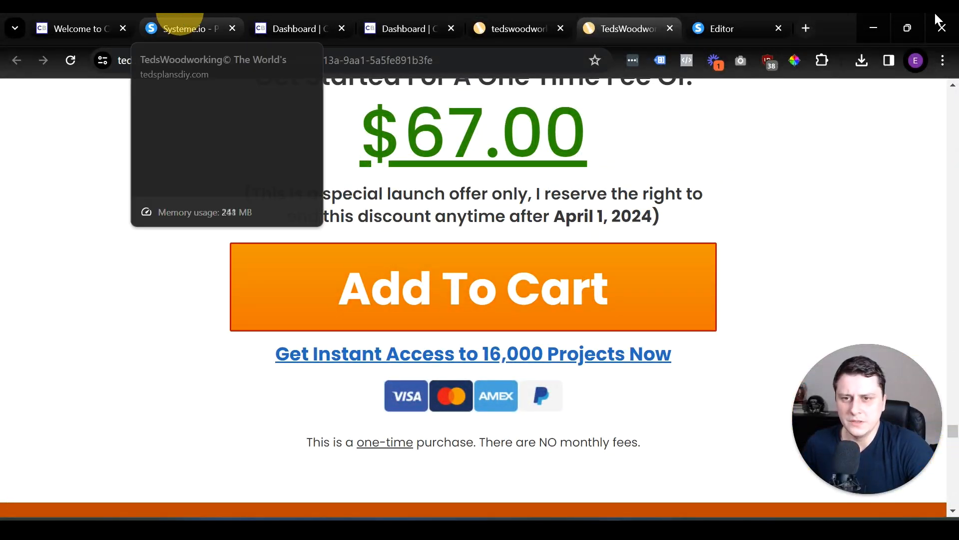
{"action": "left_click", "coordinate": [756, 20]}
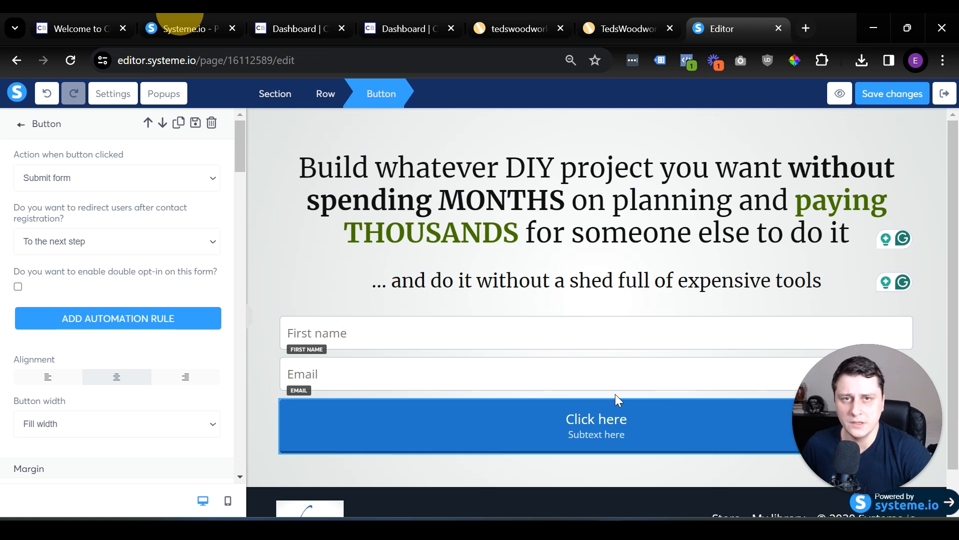
Set the background color of the opt-in form button to orange.
{"action": "left_click", "coordinate": [621, 423]}
{"action": "left_click", "coordinate": [618, 424]}
{"action": "scroll", "coordinate": [86, 295], "scroll_direction": "down", "scroll_amount": 15}
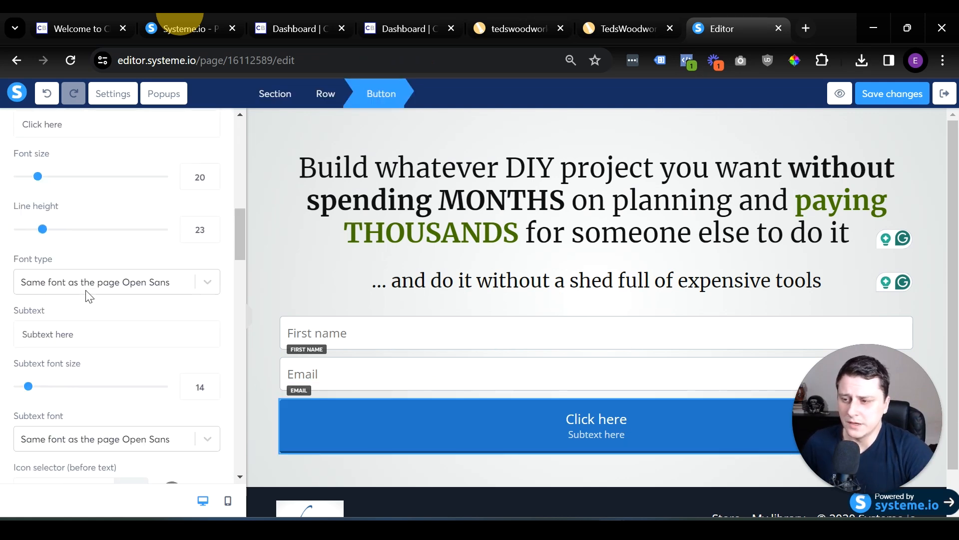
{"action": "scroll", "coordinate": [87, 299], "scroll_direction": "up", "scroll_amount": 1}
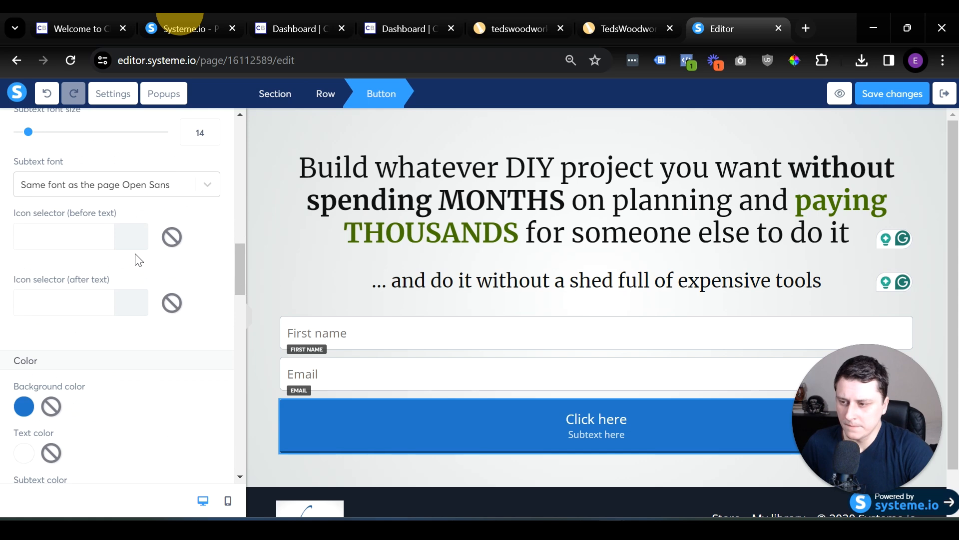
{"action": "left_click", "coordinate": [25, 404]}
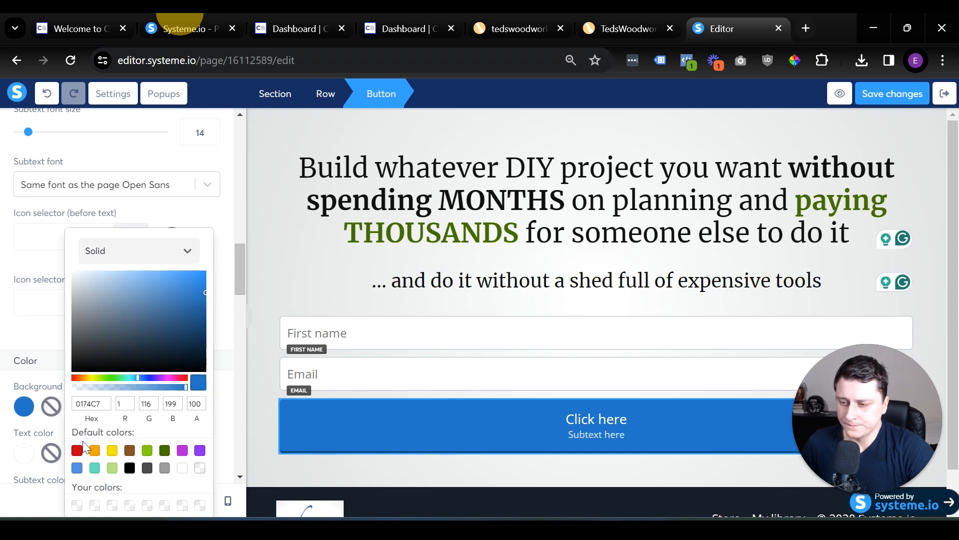
{"action": "left_click", "coordinate": [94, 450]}
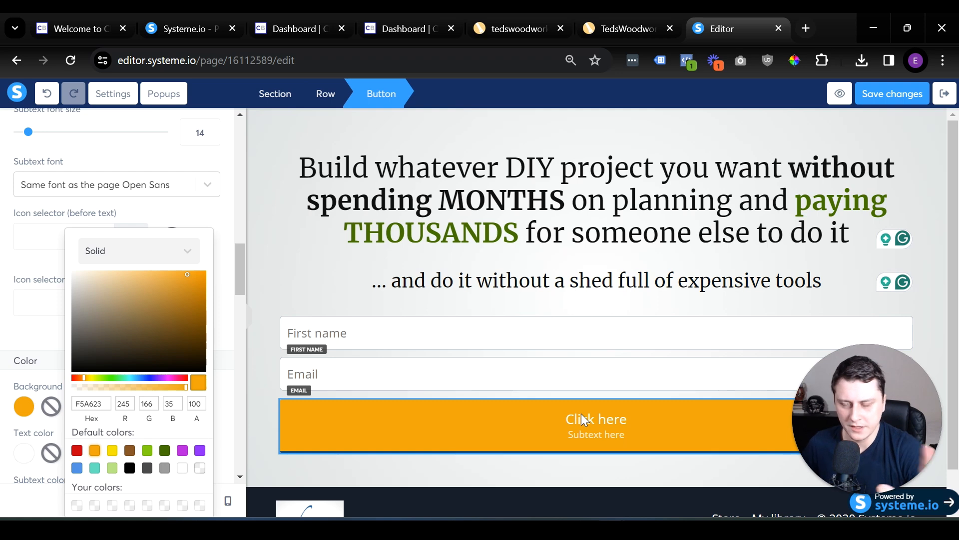
{"action": "left_click", "coordinate": [200, 278]}
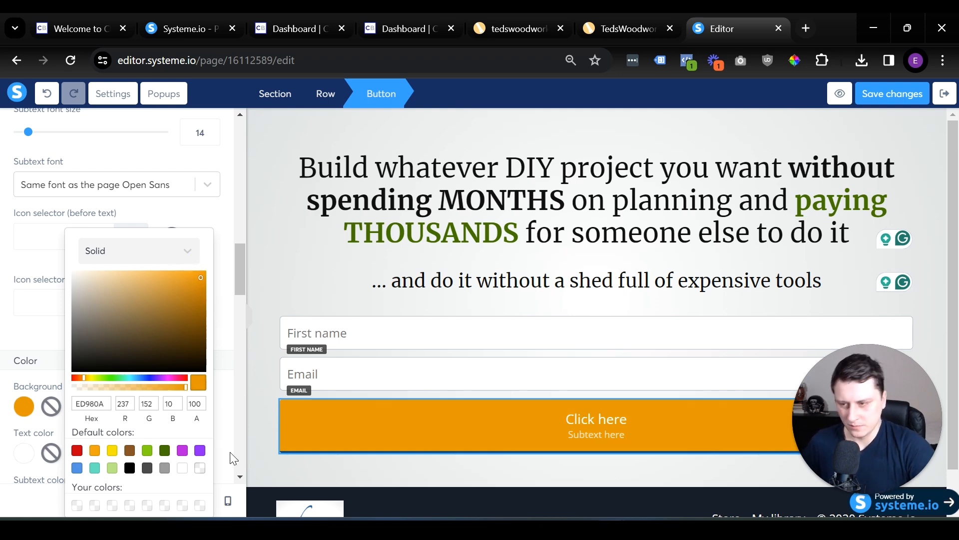
{"action": "left_click", "coordinate": [274, 272]}
Replace the form button's text with "Watch the Free Training NOW".
{"action": "left_click", "coordinate": [590, 433]}
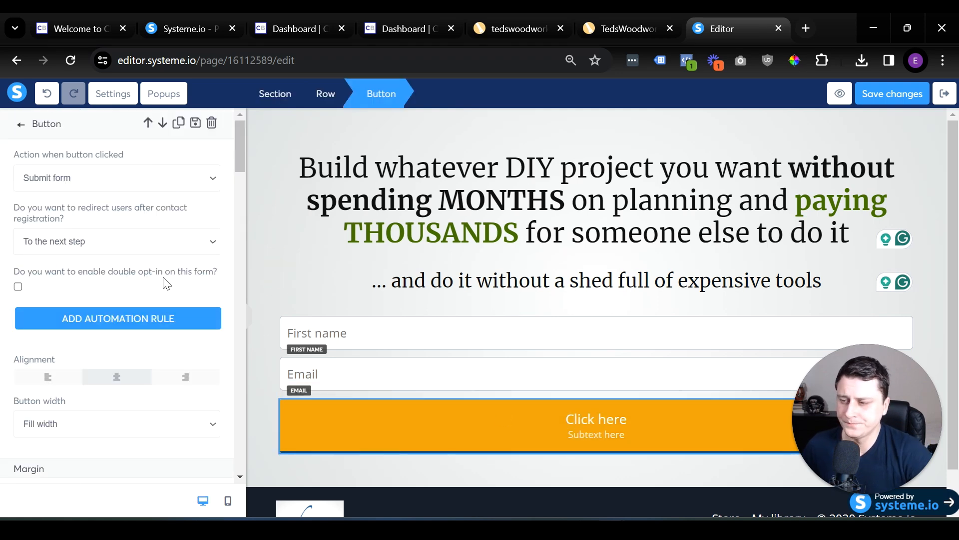
{"action": "scroll", "coordinate": [116, 228], "scroll_direction": "down", "scroll_amount": 7}
{"action": "triple_click", "coordinate": [90, 244]}
{"action": "type", "text": "Watch the F"}
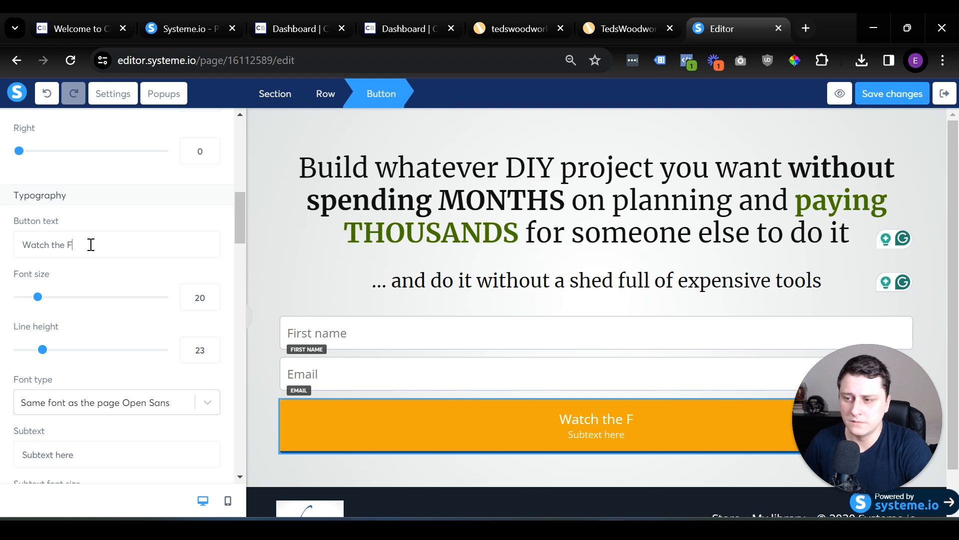
{"action": "type", "text": "ree Training NOW"}
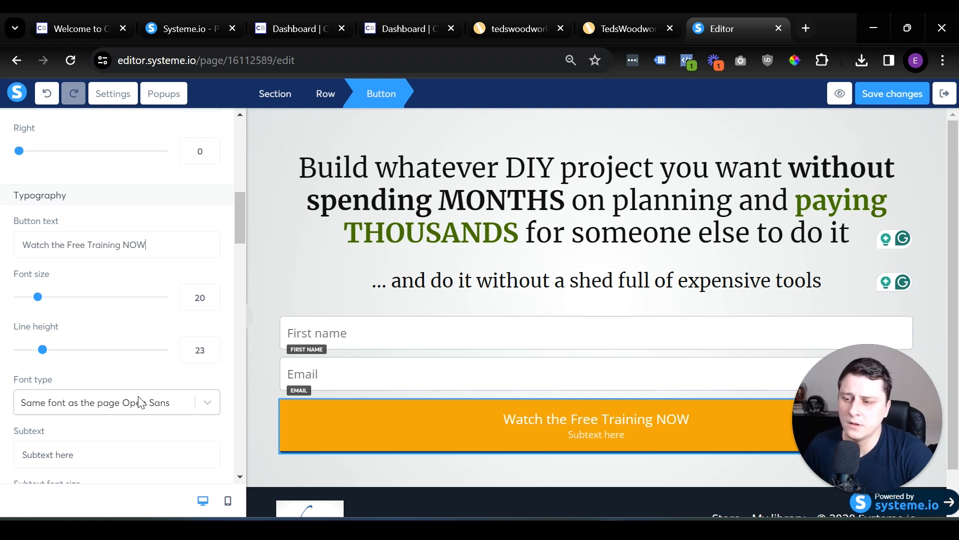
Remove the placeholder subtext from the form button.
{"action": "scroll", "coordinate": [139, 403], "scroll_direction": "down", "scroll_amount": 3}
{"action": "triple_click", "coordinate": [97, 307]}
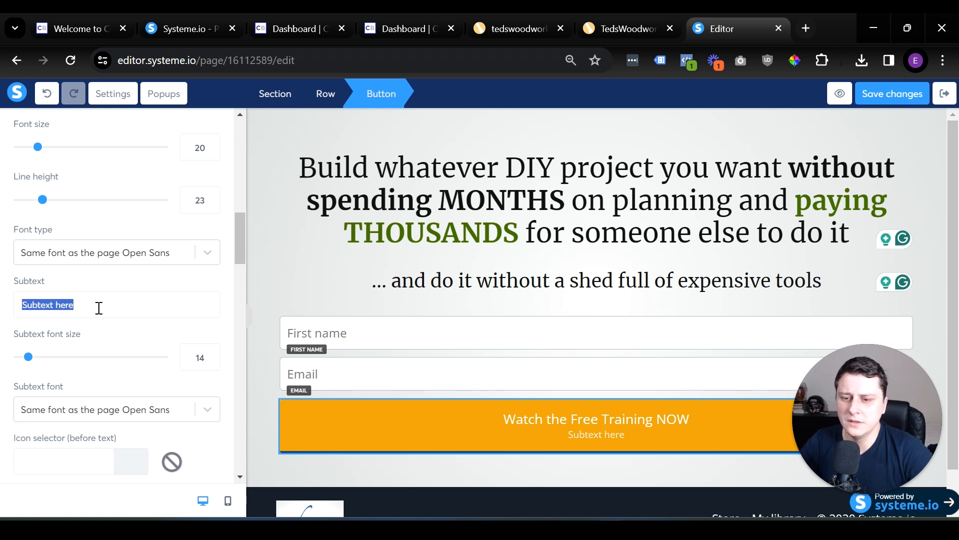
{"action": "key", "text": "BackSpace"}
Set the font size of the form button's text to 27.
{"action": "scroll", "coordinate": [206, 230], "scroll_direction": "up", "scroll_amount": 2}
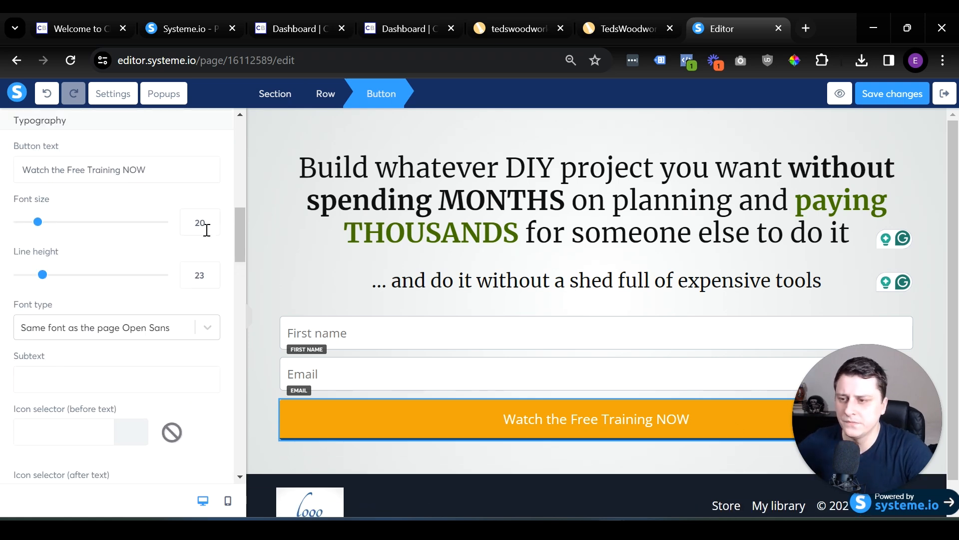
{"action": "left_click", "coordinate": [80, 222]}
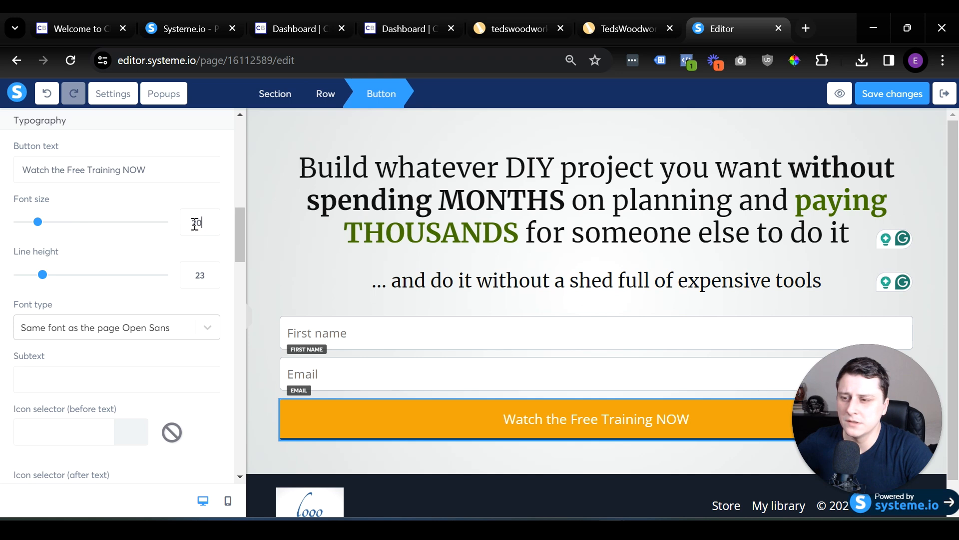
{"action": "key", "text": "Up"}
{"action": "key", "text": "Up"}
{"action": "key", "text": "Up"}
{"action": "key", "text": "Up"}
{"action": "key", "text": "Up"}
{"action": "key", "text": "Up"}
{"action": "key", "text": "Up"}
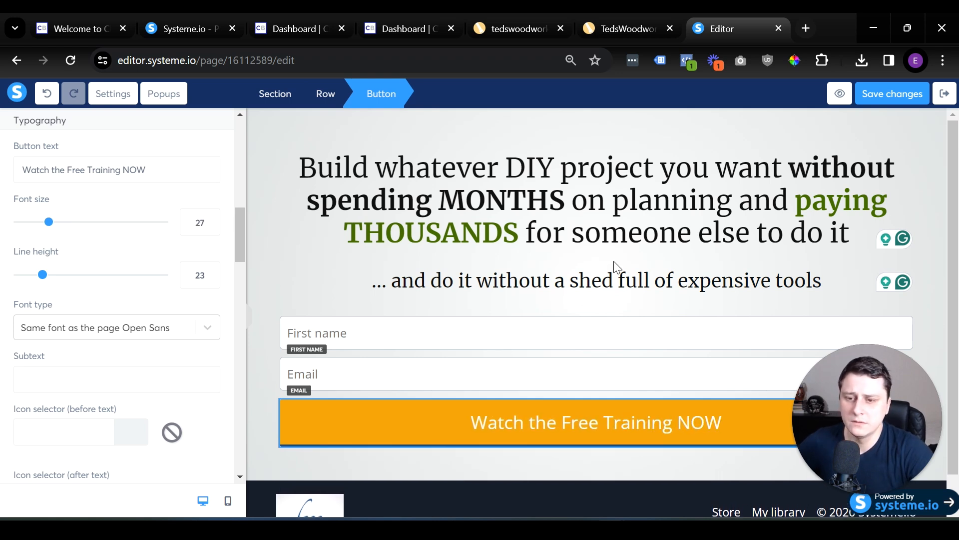
{"action": "left_click", "coordinate": [294, 266]}
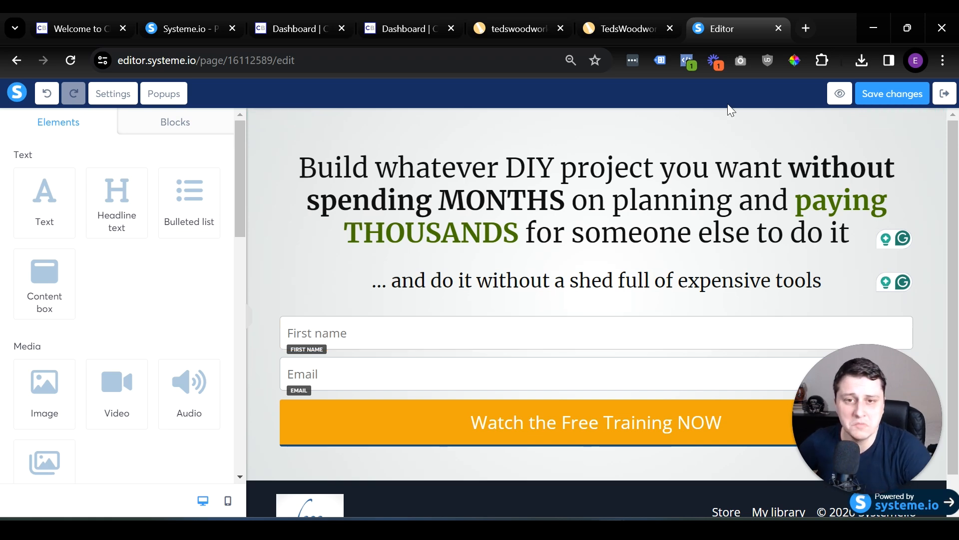
Save the squeeze page changes and exit the editor to the funnel's step configuration.
{"action": "left_click", "coordinate": [461, 404]}
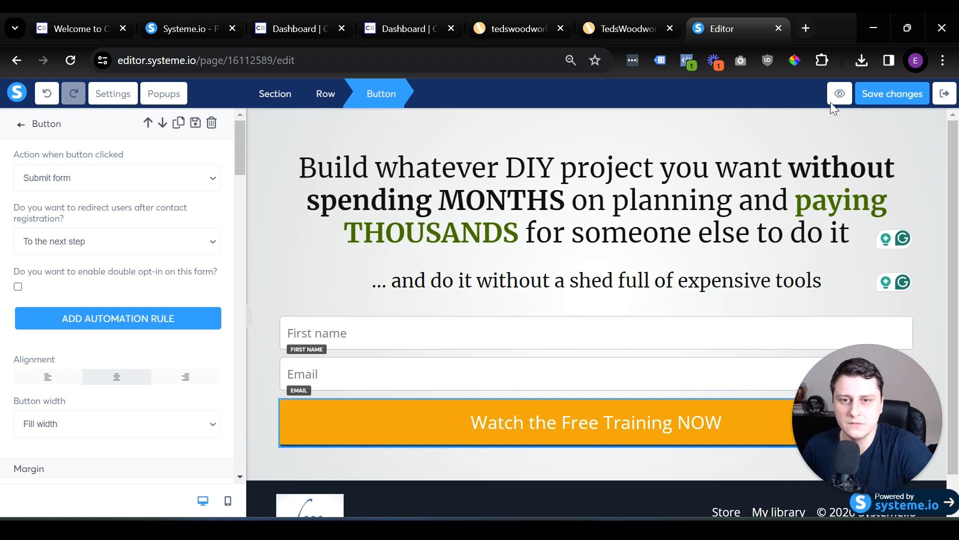
{"action": "left_click", "coordinate": [877, 93]}
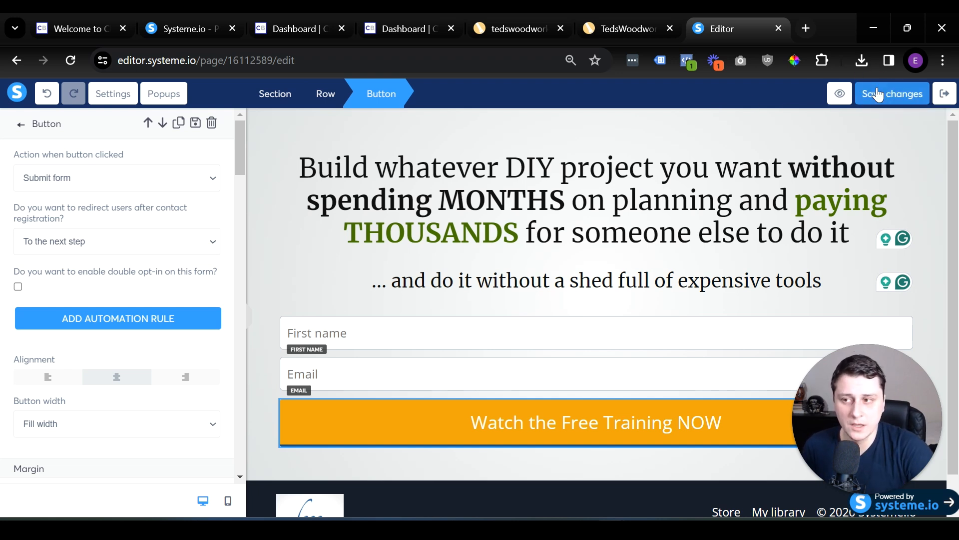
{"action": "left_click", "coordinate": [941, 95]}
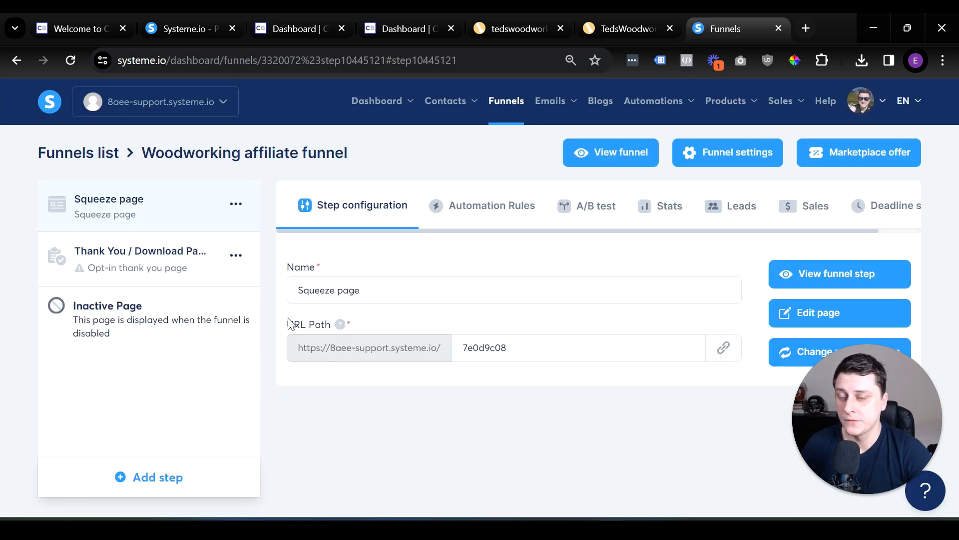
Open the funnel's "Thank You / Download Page" step in the page editor.
{"action": "left_click", "coordinate": [125, 261]}
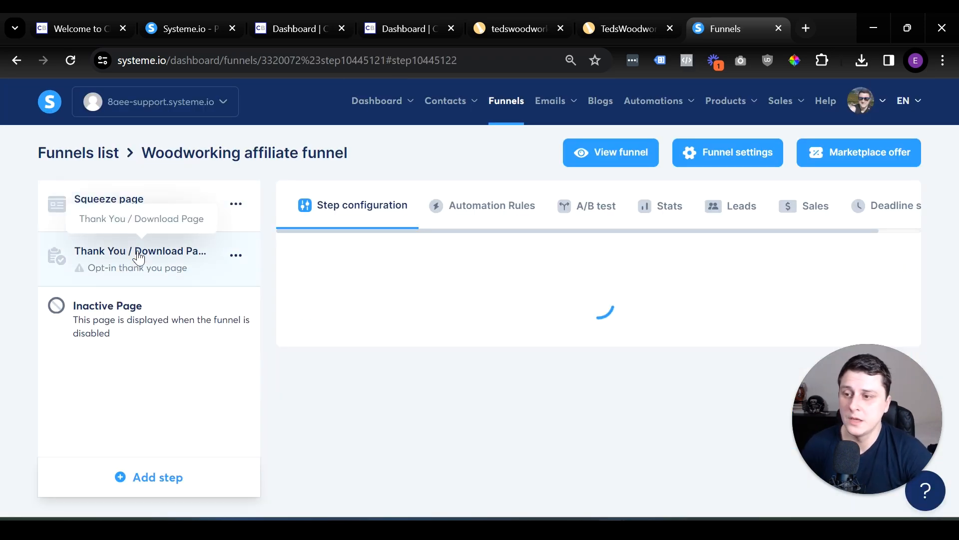
{"action": "scroll", "coordinate": [538, 297], "scroll_direction": "down", "scroll_amount": 3}
{"action": "scroll", "coordinate": [405, 254], "scroll_direction": "up", "scroll_amount": 3}
{"action": "left_click", "coordinate": [386, 352]}
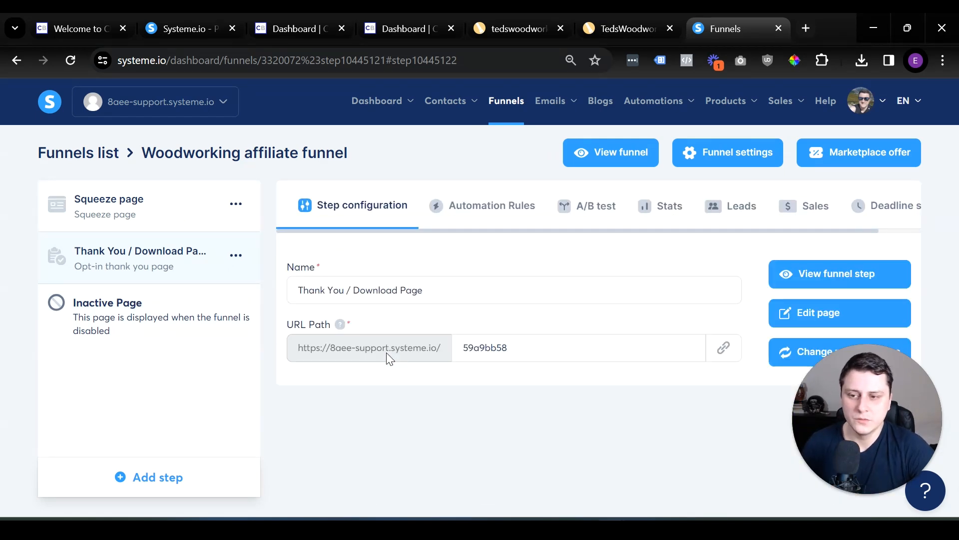
{"action": "left_click", "coordinate": [795, 323]}
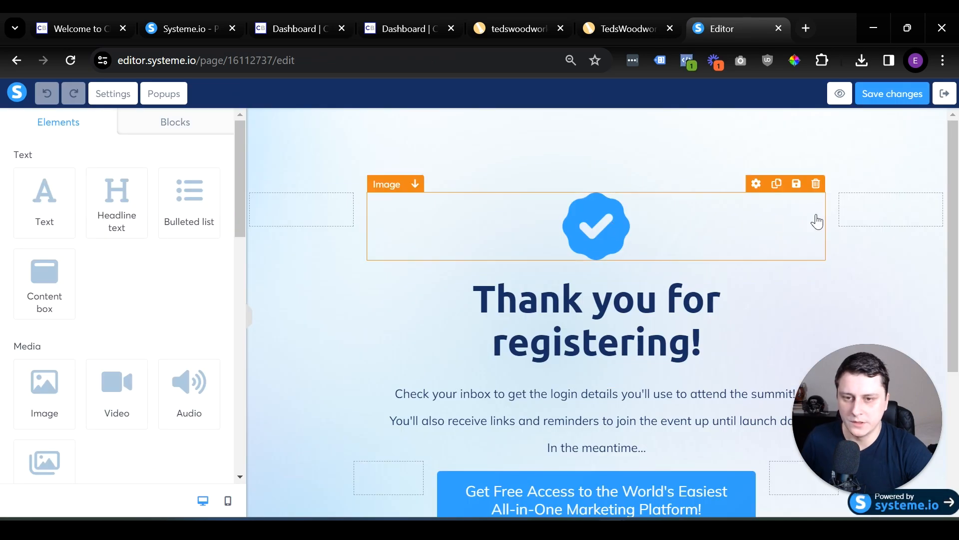
Delete the checkmark image above the "Thank you for registering!" headline and set the headline's top margin to 0.
{"action": "left_click", "coordinate": [816, 184]}
{"action": "left_click", "coordinate": [555, 152]}
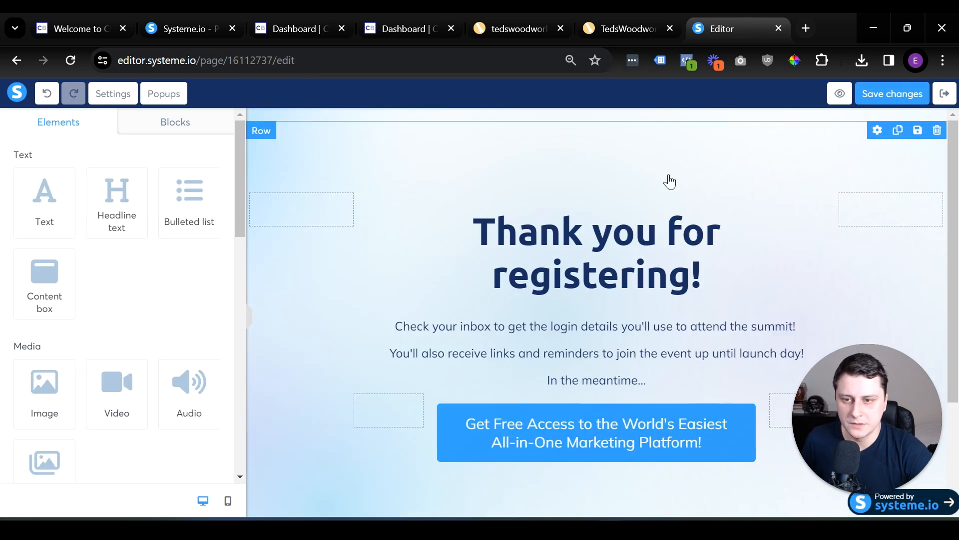
{"action": "left_click", "coordinate": [527, 153]}
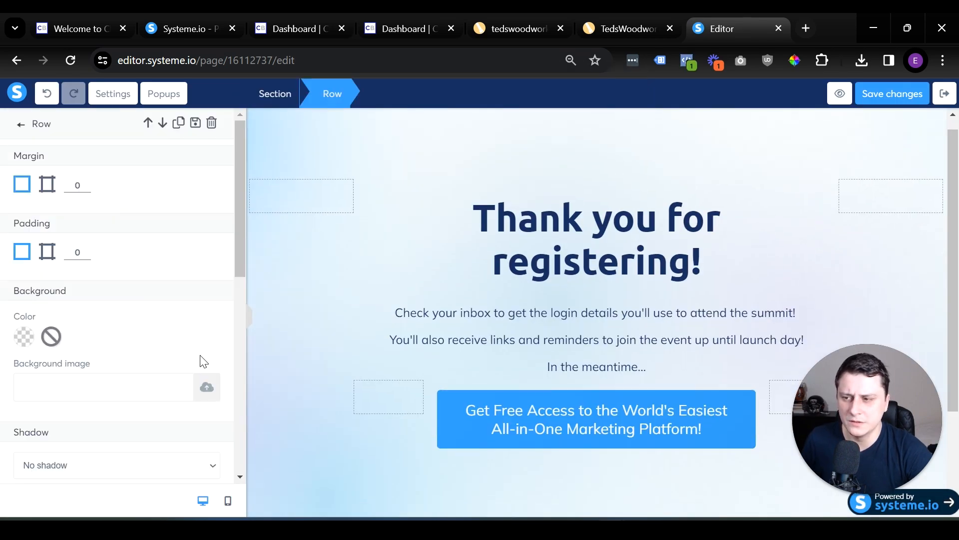
{"action": "scroll", "coordinate": [195, 280], "scroll_direction": "down", "scroll_amount": 6}
{"action": "scroll", "coordinate": [195, 281], "scroll_direction": "down", "scroll_amount": 3}
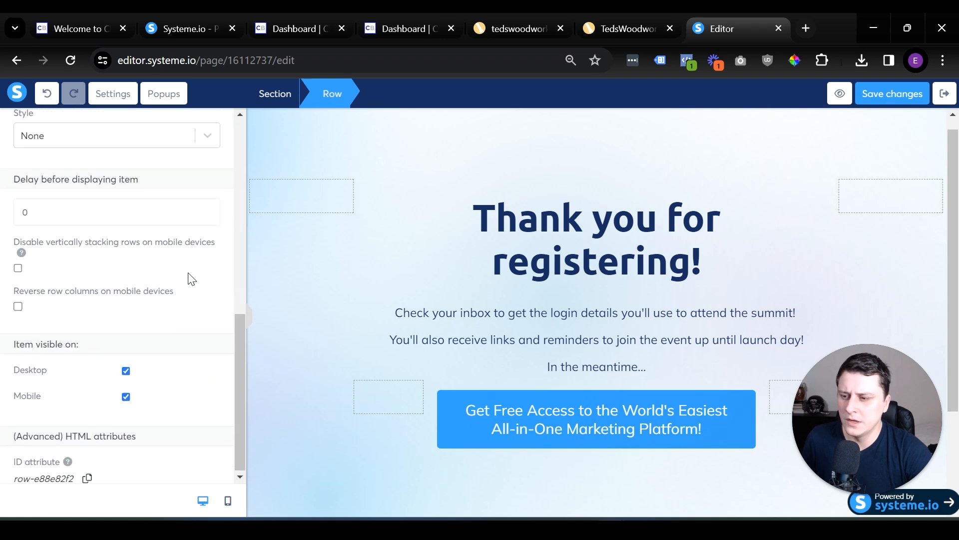
{"action": "scroll", "coordinate": [141, 270], "scroll_direction": "up", "scroll_amount": 10}
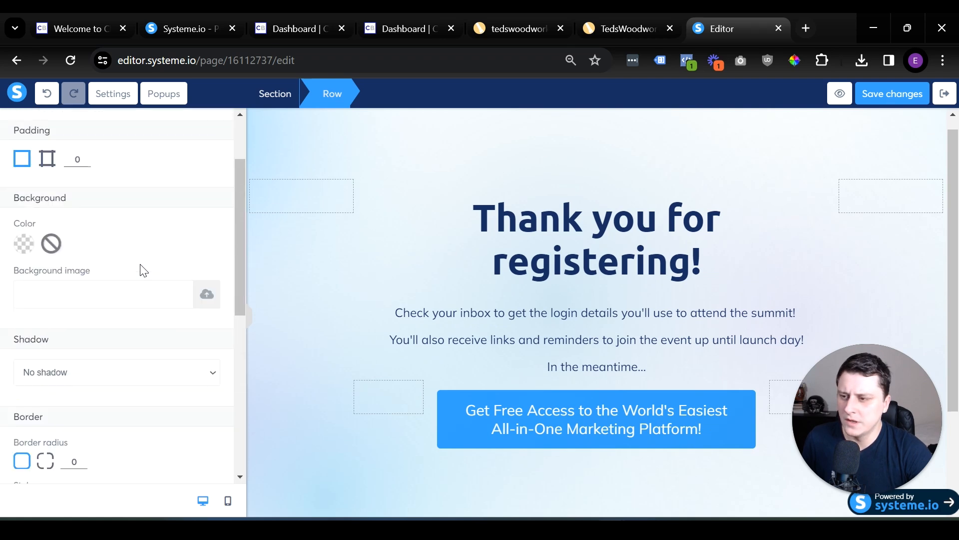
{"action": "left_click", "coordinate": [449, 190]}
{"action": "left_click", "coordinate": [568, 219]}
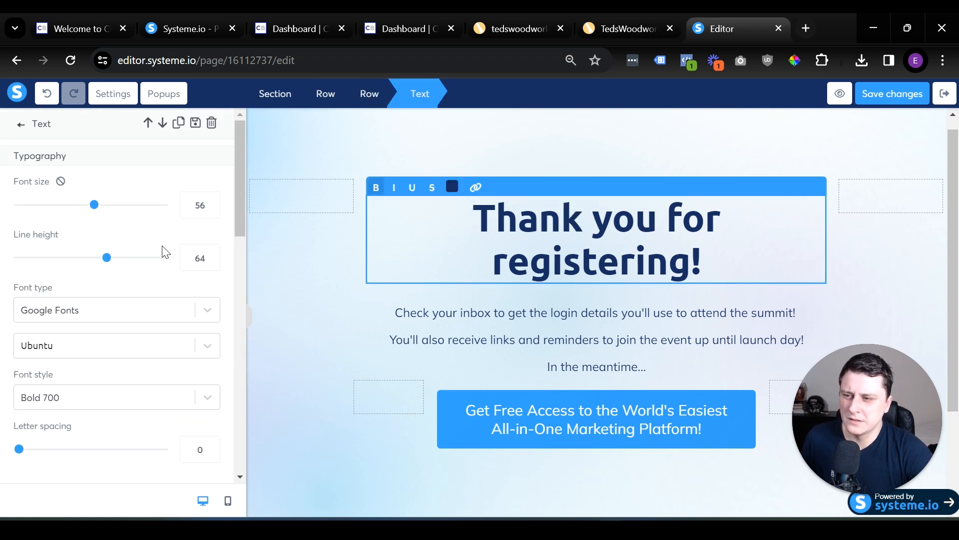
{"action": "scroll", "coordinate": [129, 274], "scroll_direction": "down", "scroll_amount": 9}
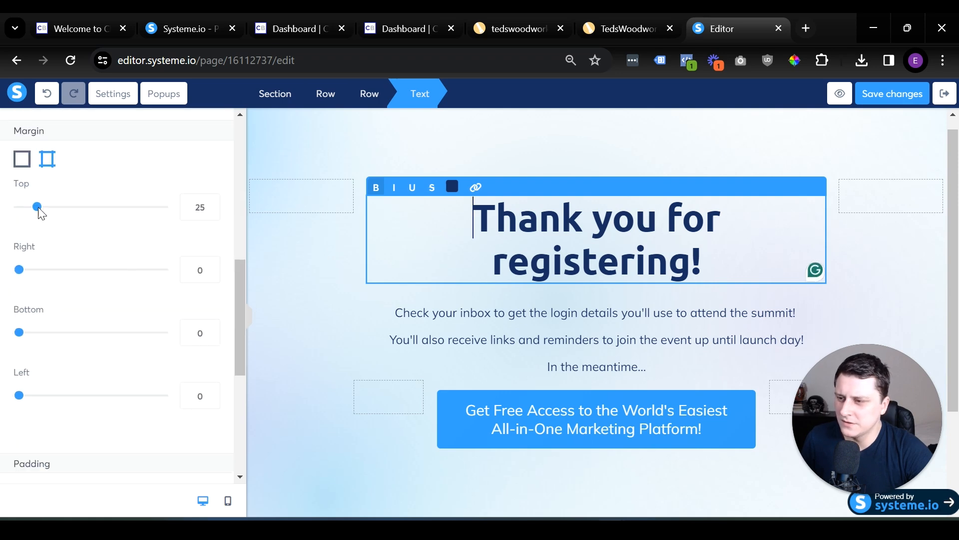
{"action": "left_click_drag", "start_coordinate": [37, 206], "coordinate": [19, 207]}
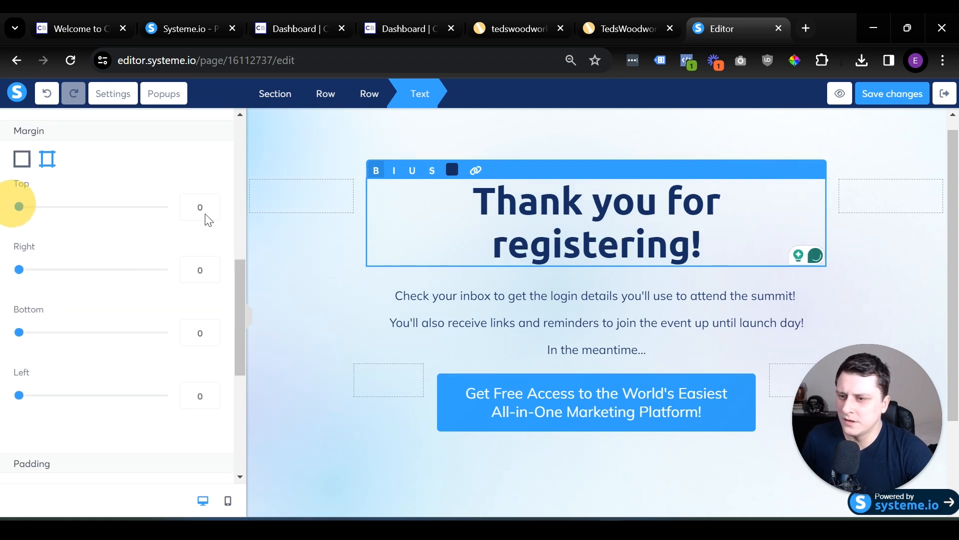
{"action": "left_click", "coordinate": [405, 148]}
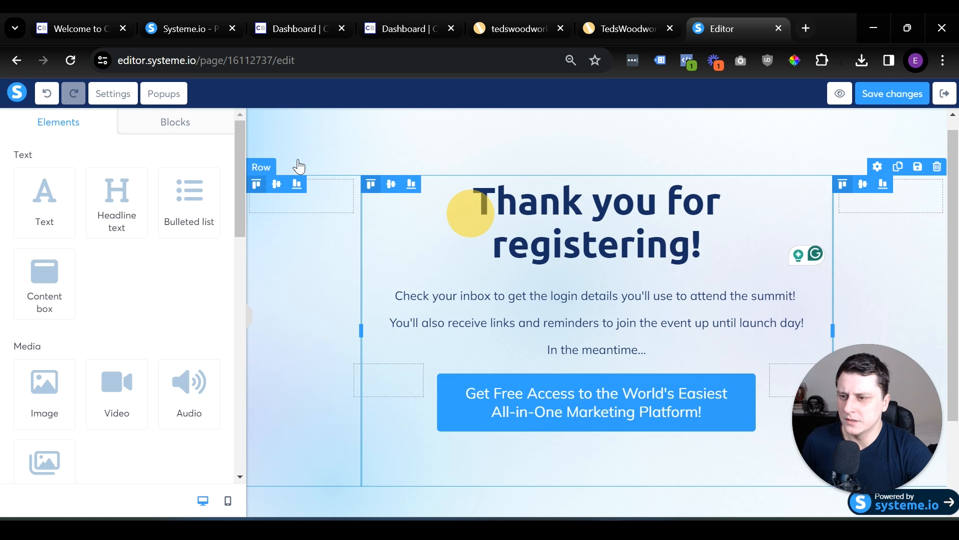
Set the main row's background image to the previously uploaded Greygradient.png.
{"action": "left_click", "coordinate": [299, 122]}
{"action": "scroll", "coordinate": [200, 270], "scroll_direction": "down", "scroll_amount": 5}
{"action": "scroll", "coordinate": [170, 258], "scroll_direction": "up", "scroll_amount": 5}
{"action": "left_click", "coordinate": [205, 388]}
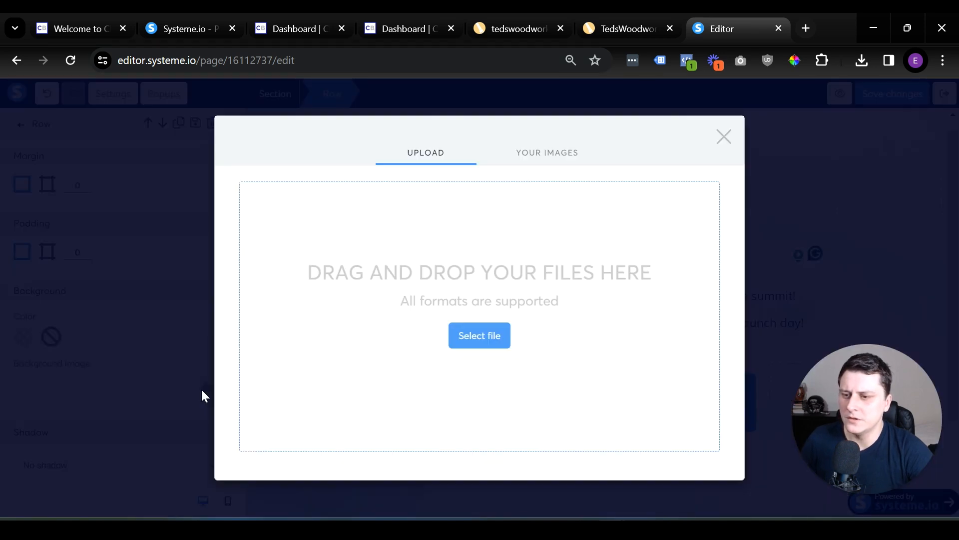
{"action": "left_click", "coordinate": [547, 152]}
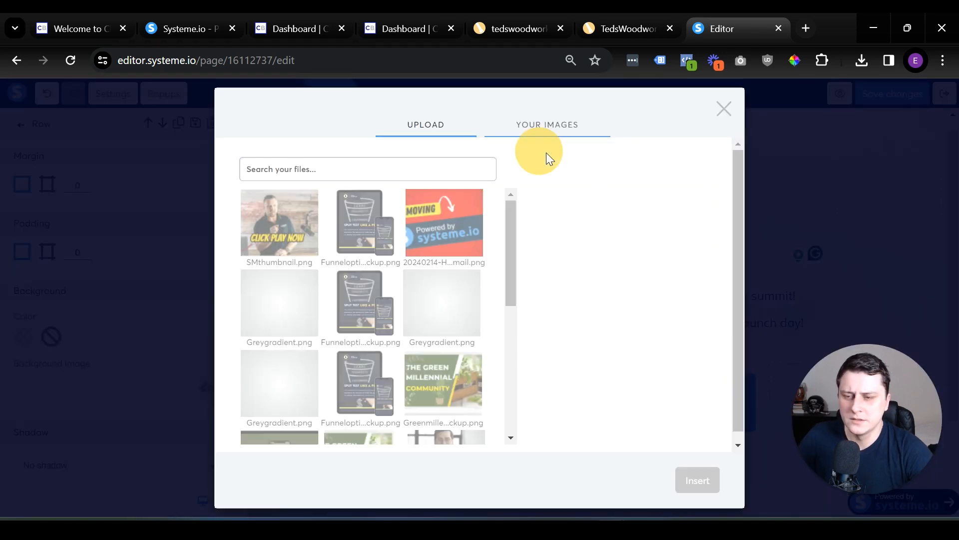
{"action": "left_click", "coordinate": [462, 333]}
{"action": "left_click", "coordinate": [717, 479]}
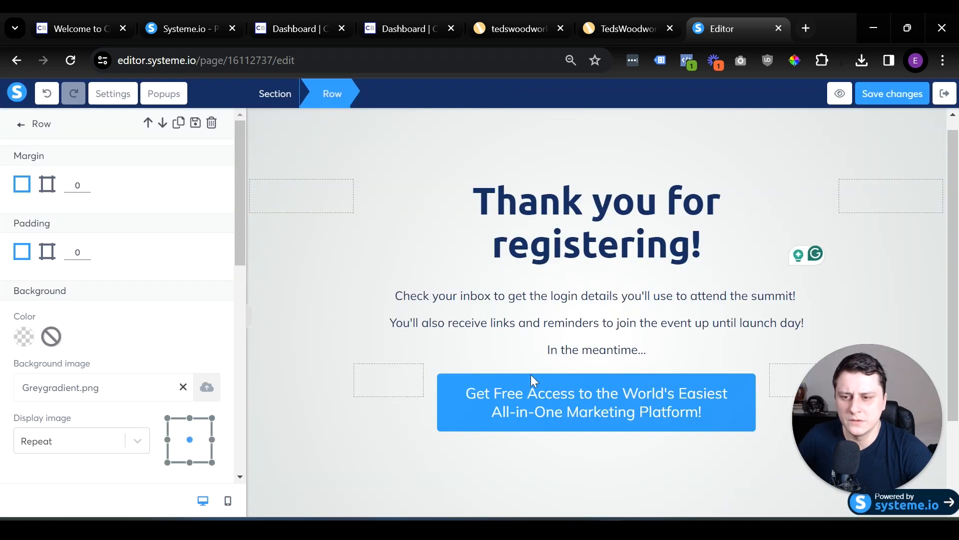
Change the call-to-action button's background color to solid orange F5A623.
{"action": "left_click", "coordinate": [676, 413]}
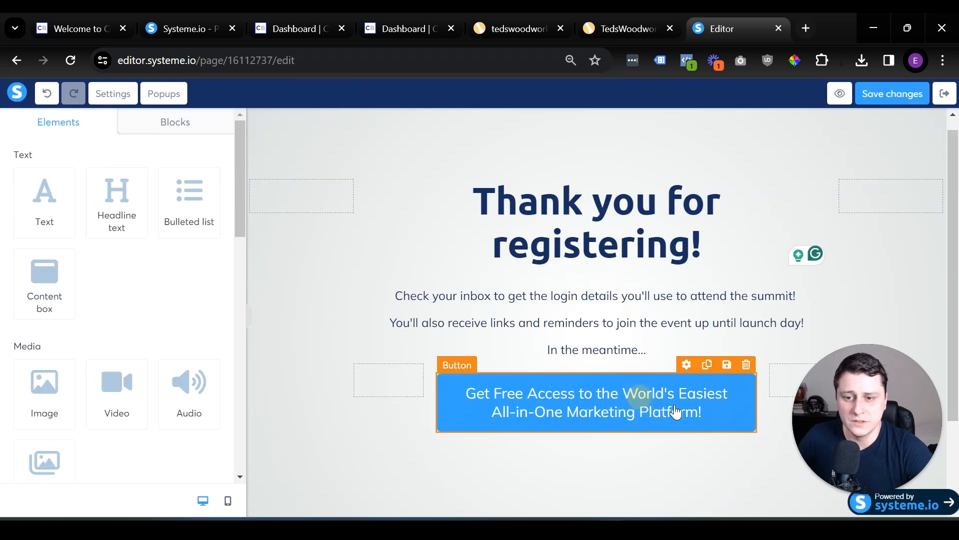
{"action": "left_click", "coordinate": [676, 412]}
{"action": "scroll", "coordinate": [54, 342], "scroll_direction": "down", "scroll_amount": 8}
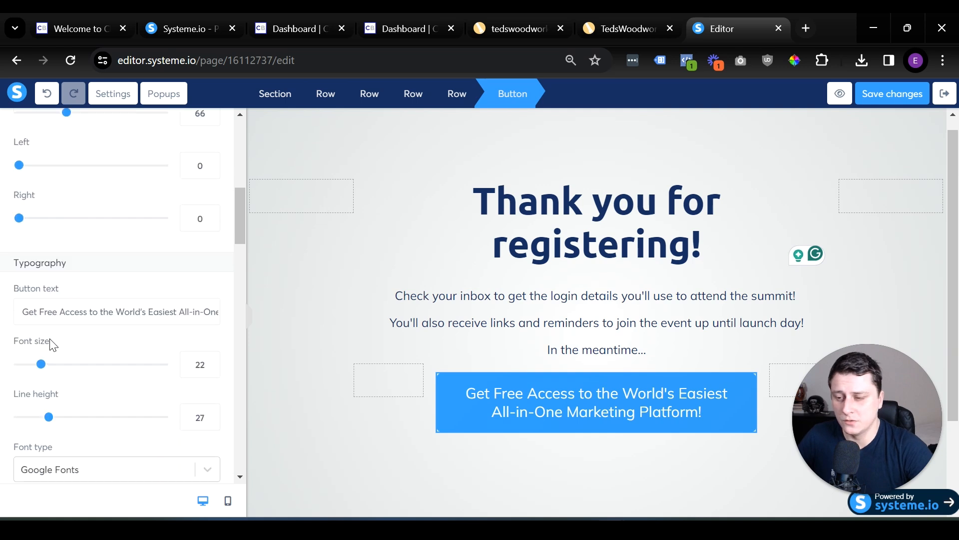
{"action": "scroll", "coordinate": [52, 344], "scroll_direction": "down", "scroll_amount": 9}
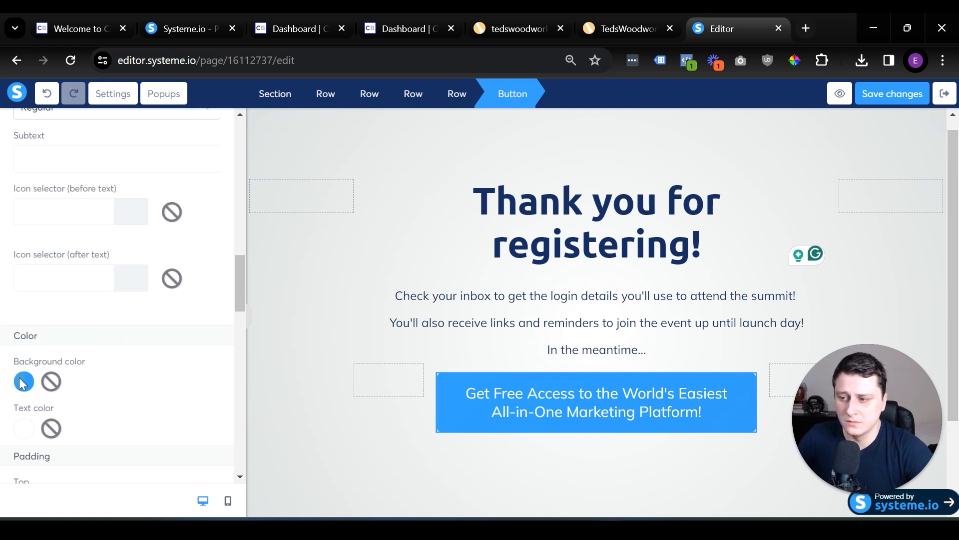
{"action": "left_click", "coordinate": [22, 384]}
{"action": "left_click", "coordinate": [95, 450]}
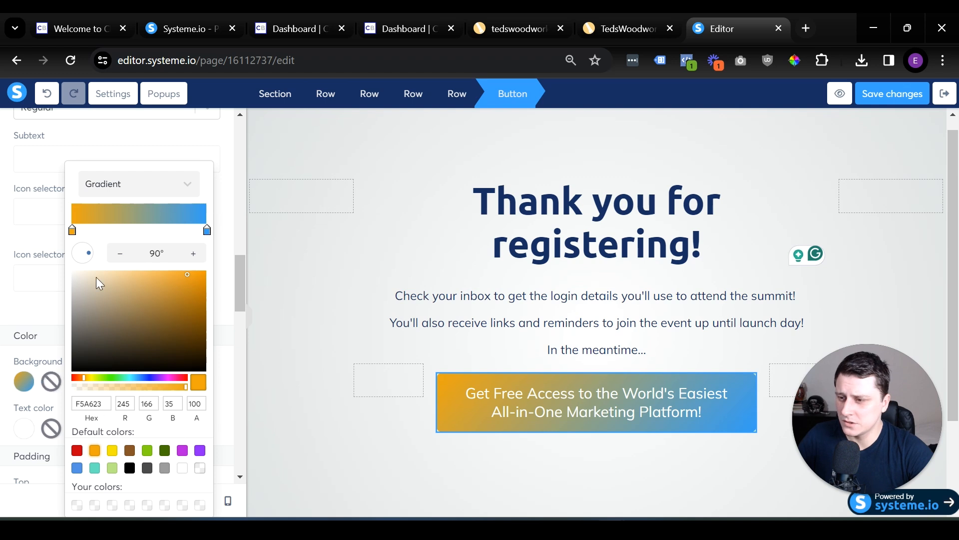
{"action": "left_click", "coordinate": [147, 185]}
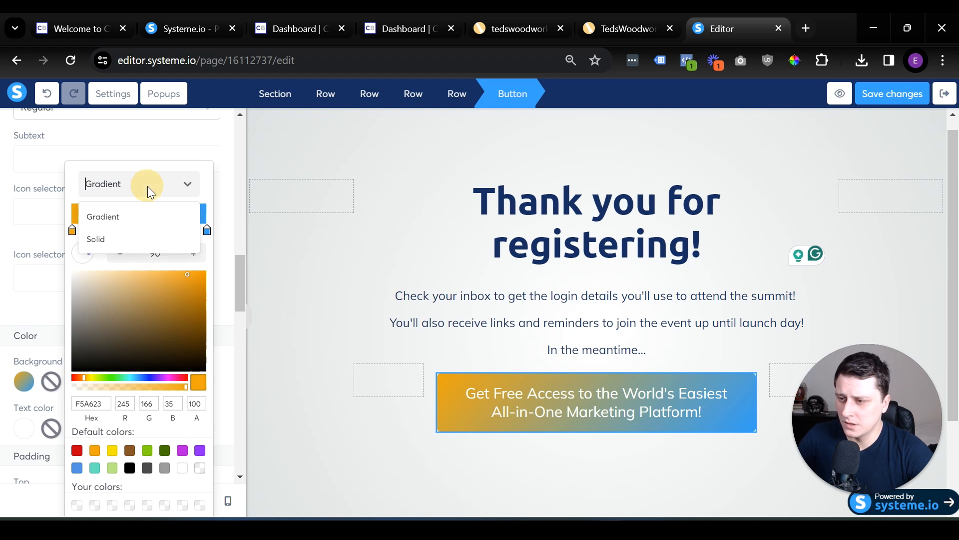
{"action": "left_click", "coordinate": [123, 233]}
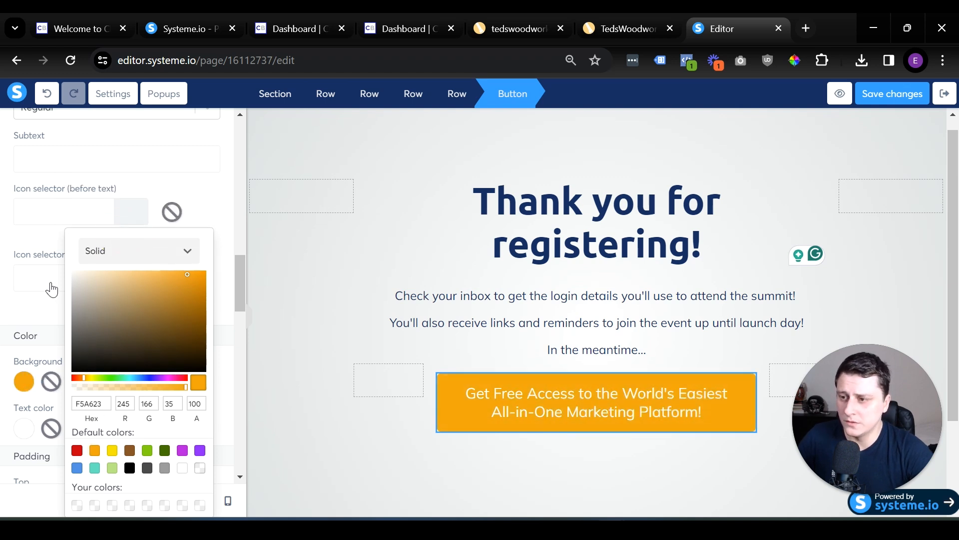
{"action": "left_click", "coordinate": [27, 313]}
{"action": "left_click", "coordinate": [29, 341]}
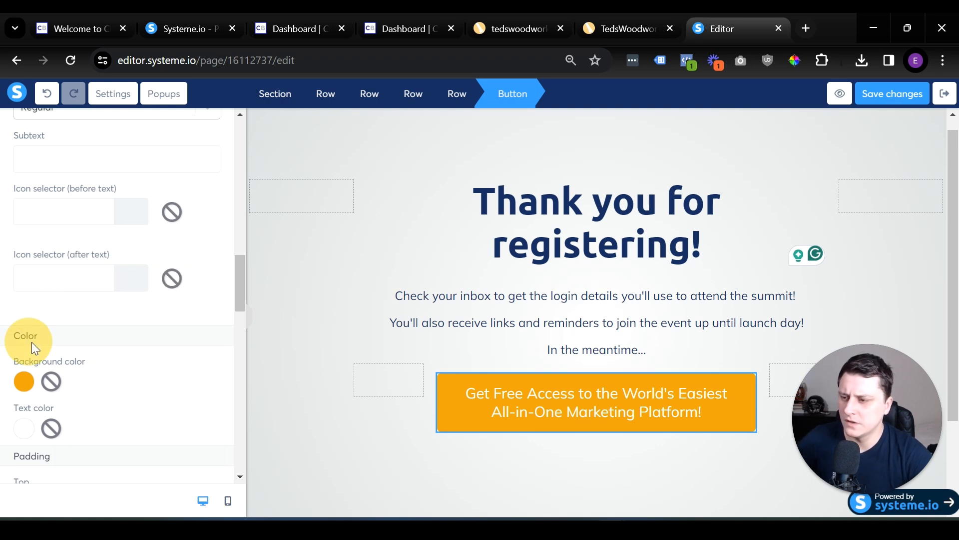
Delete the text block with the inbox and event reminder lines between the headline and the button.
{"action": "left_click", "coordinate": [650, 452]}
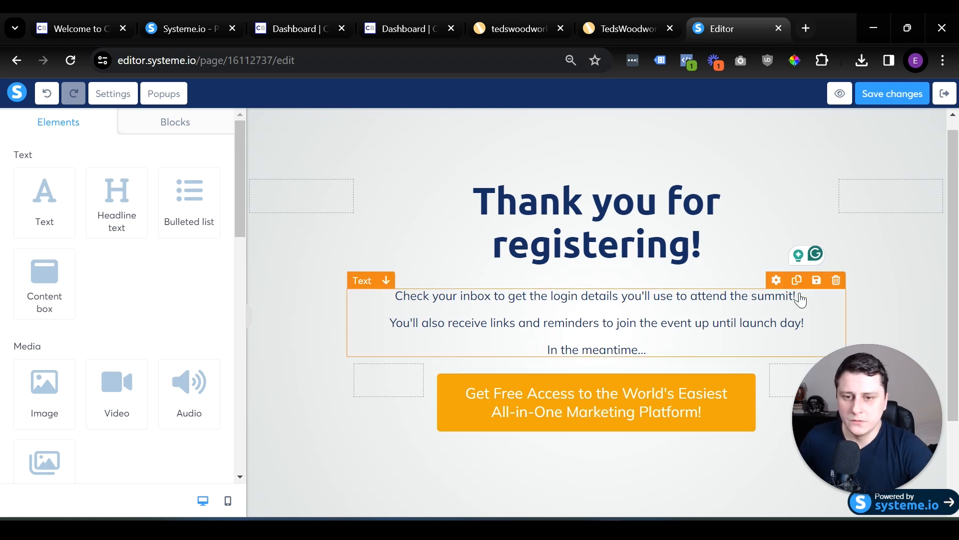
{"action": "left_click", "coordinate": [836, 279]}
{"action": "left_click", "coordinate": [546, 153]}
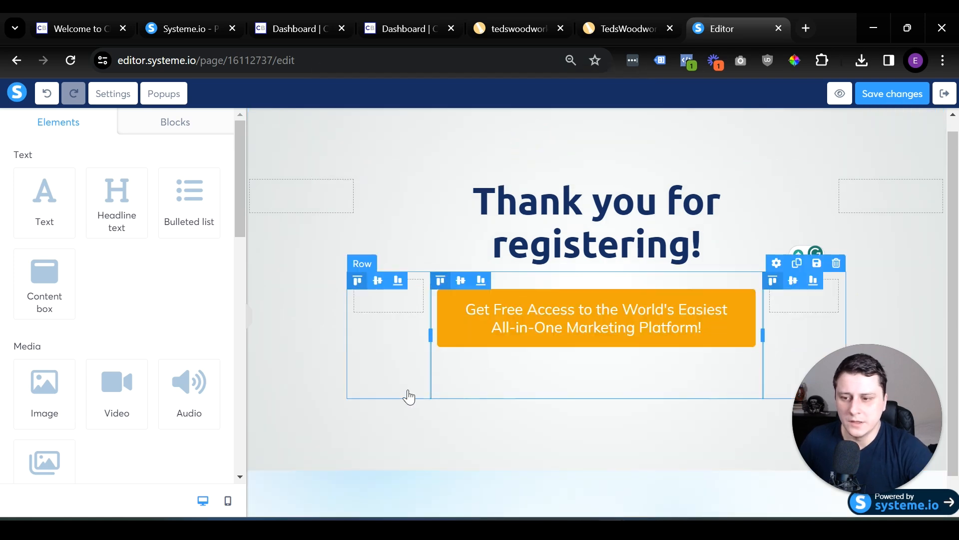
Add the page footer block "Logo on the left, menu & texte on the right" at the end of the page.
{"action": "left_click", "coordinate": [170, 132]}
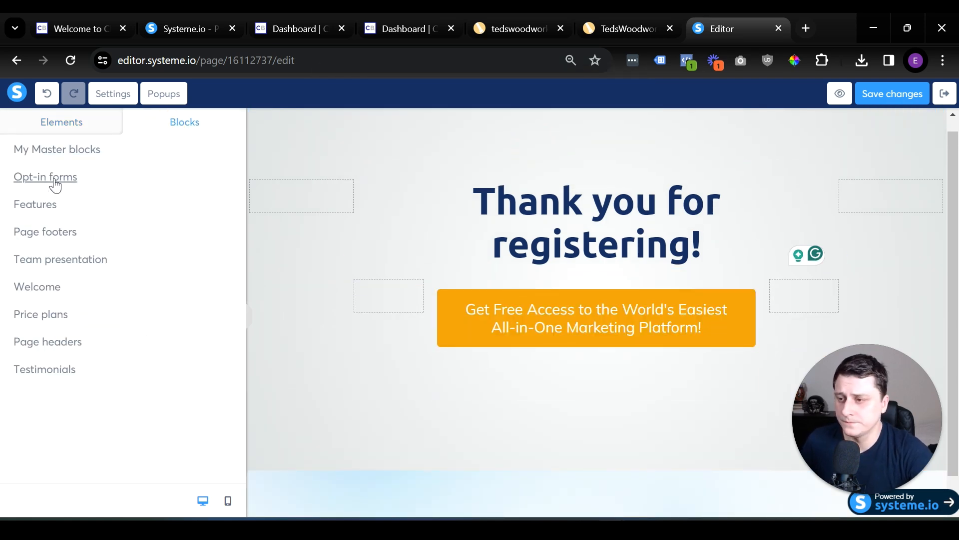
{"action": "left_click", "coordinate": [56, 232]}
{"action": "left_click", "coordinate": [59, 201]}
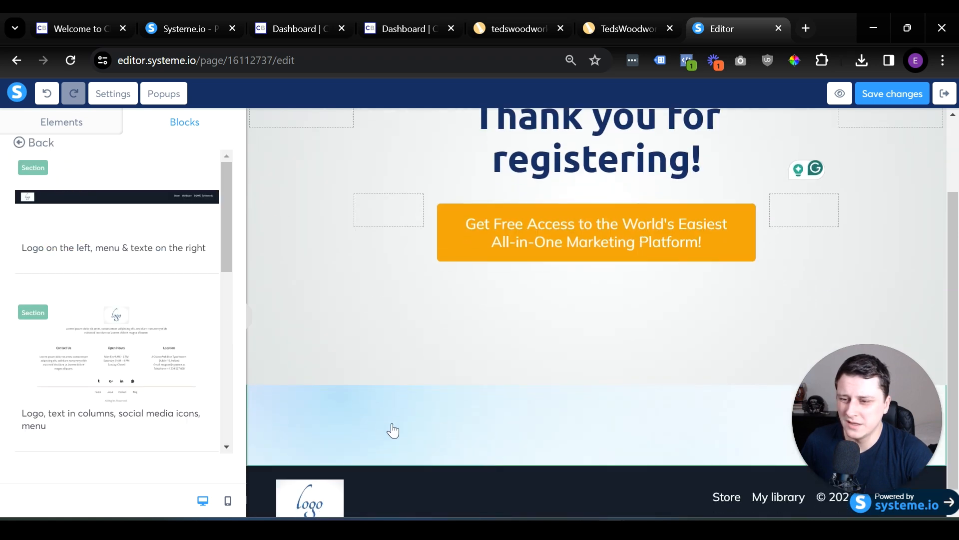
Set the bottom padding of the section above the footer to 0.
{"action": "left_click", "coordinate": [461, 425]}
{"action": "scroll", "coordinate": [158, 341], "scroll_direction": "down", "scroll_amount": 4}
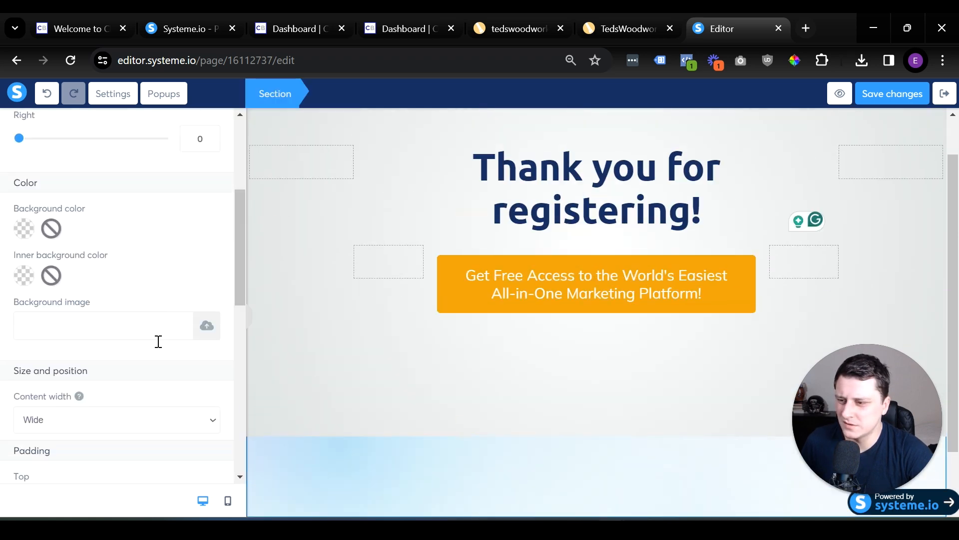
{"action": "scroll", "coordinate": [158, 341], "scroll_direction": "down", "scroll_amount": 7}
{"action": "scroll", "coordinate": [158, 344], "scroll_direction": "up", "scroll_amount": 2}
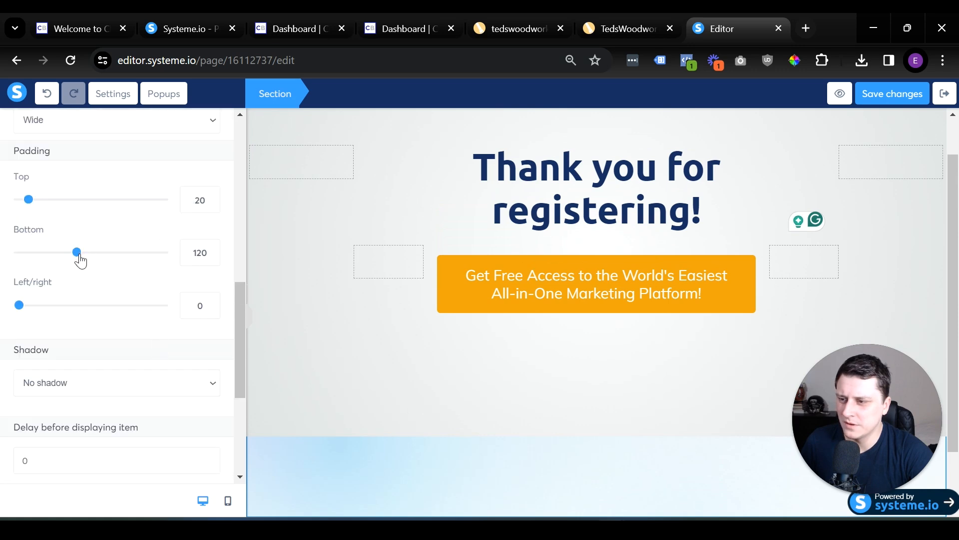
{"action": "left_click_drag", "start_coordinate": [76, 257], "coordinate": [19, 252]}
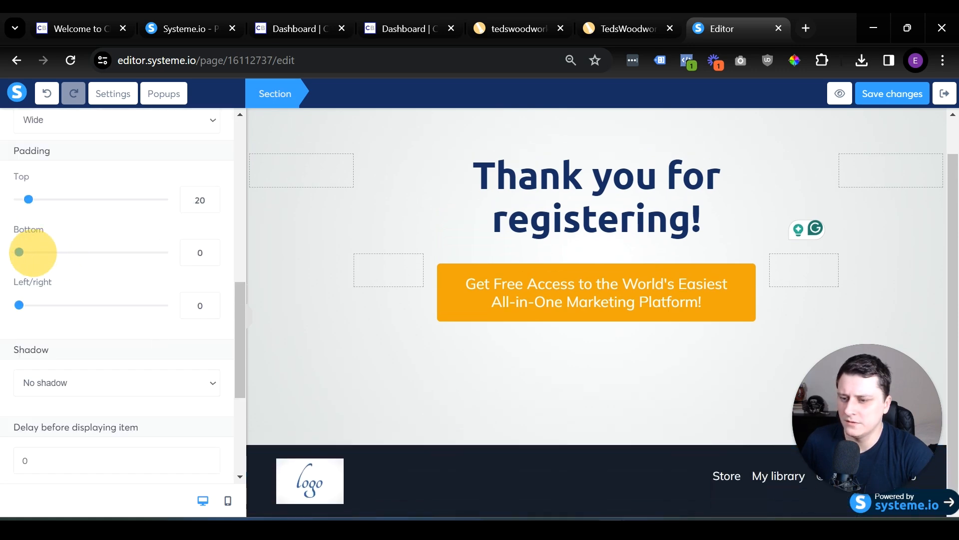
{"action": "left_click", "coordinate": [416, 403]}
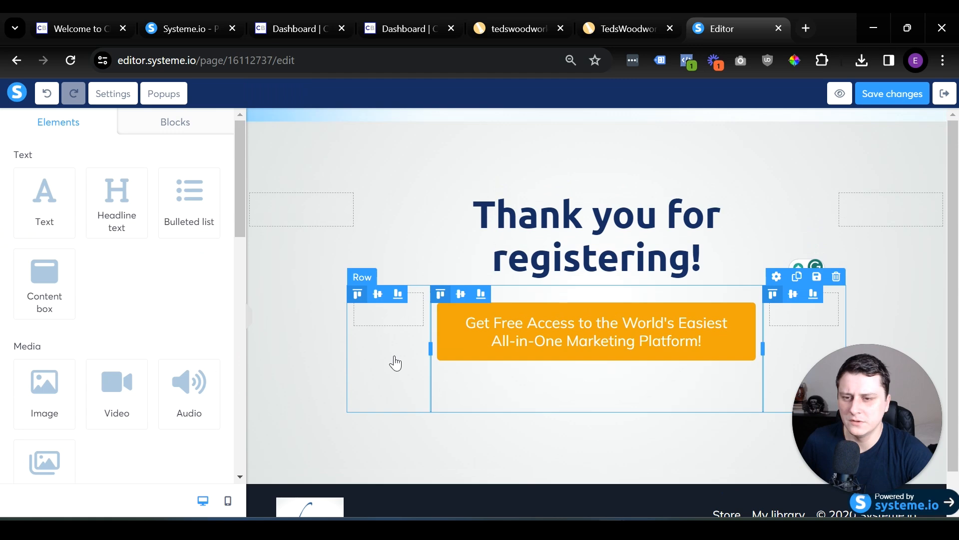
Replace the headline with "Check out the video below to get access to the largest collection of woodworking plans for every type of project imaginable".
{"action": "left_click", "coordinate": [681, 258]}
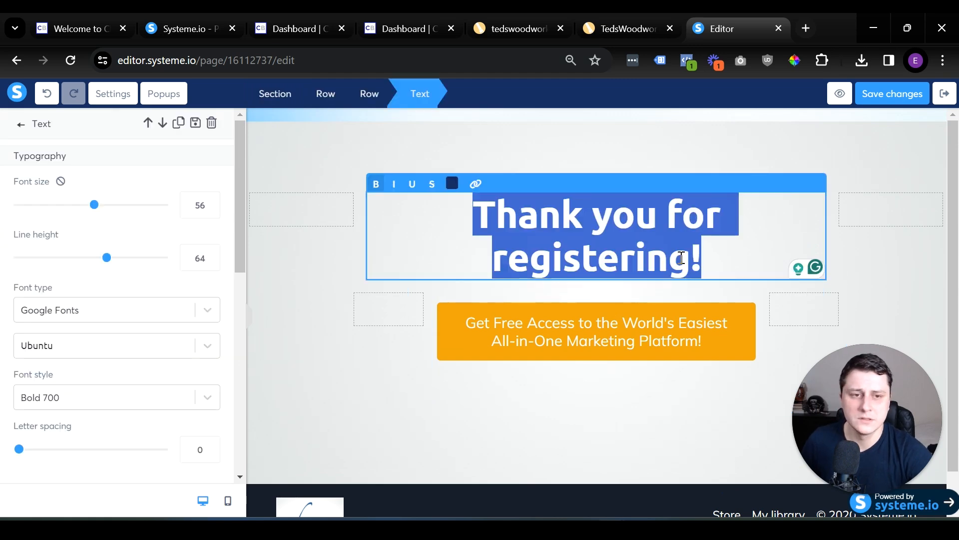
{"action": "type", "text": "Check ou"}
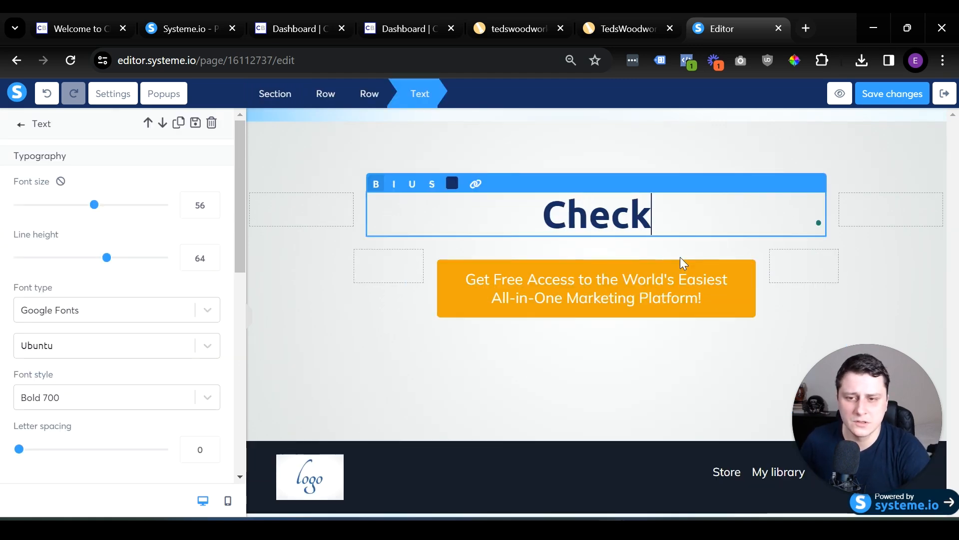
{"action": "type", "text": "t th"}
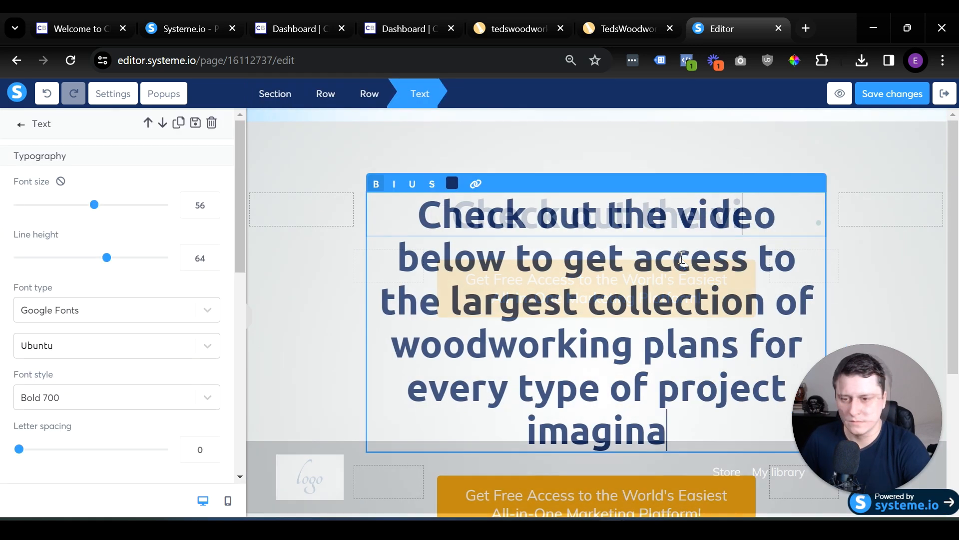
{"action": "type", "text": "ble"}
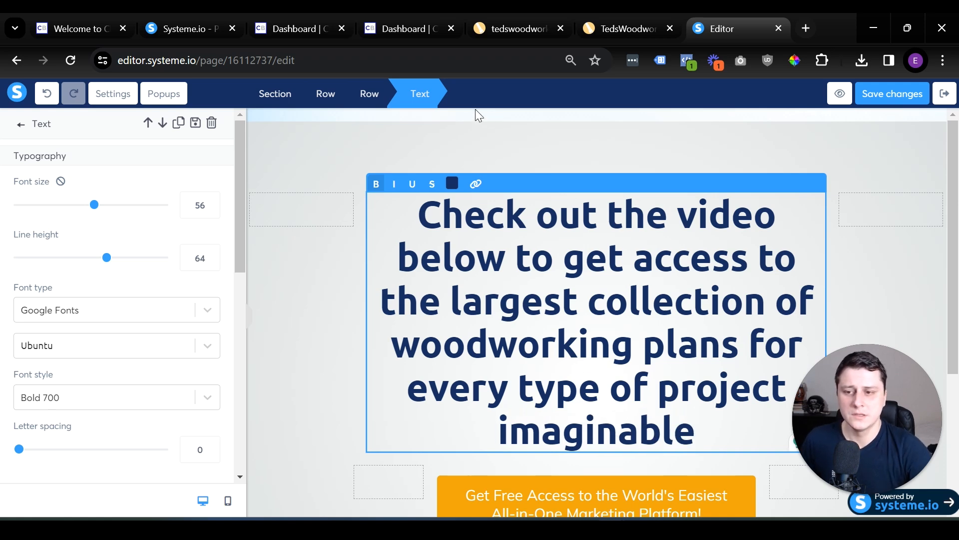
{"action": "left_click", "coordinate": [332, 222]}
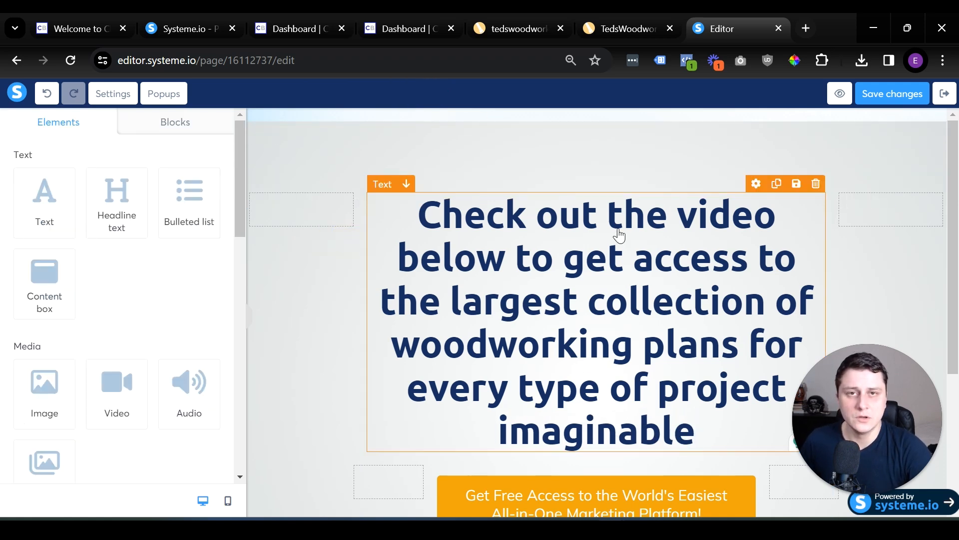
Review the TedsWoodworking sales page, focusing on its sales video, and return to the page editor.
{"action": "left_click", "coordinate": [533, 20]}
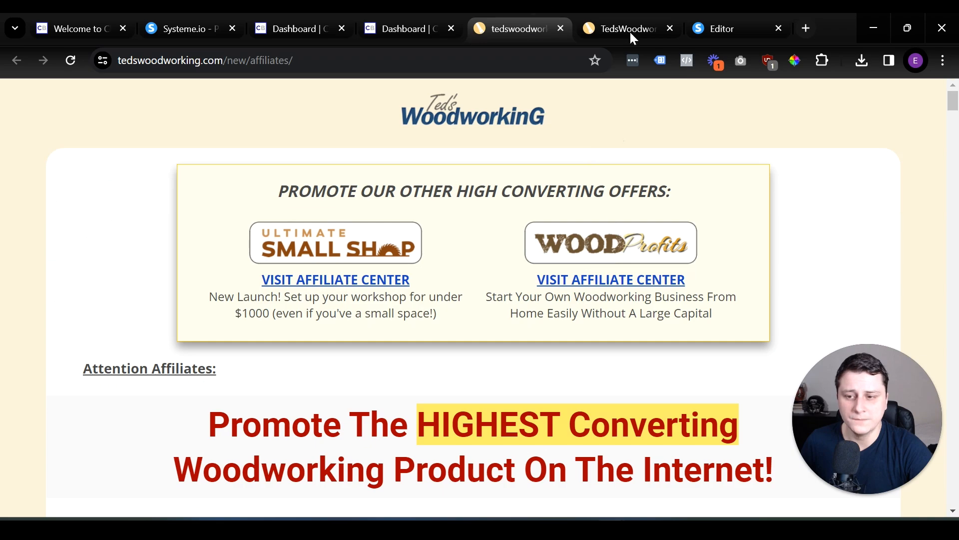
{"action": "left_click", "coordinate": [629, 28]}
{"action": "scroll", "coordinate": [677, 255], "scroll_direction": "up", "scroll_amount": 20}
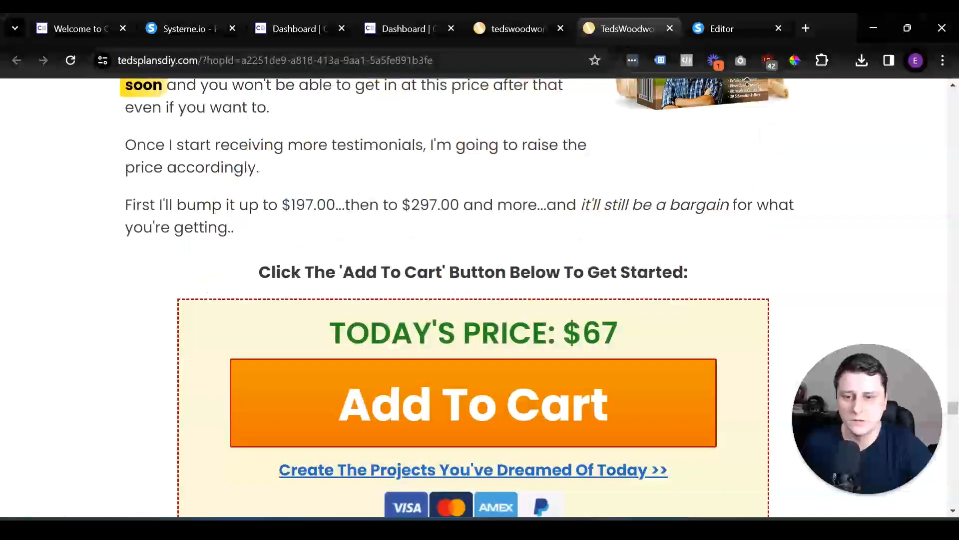
{"action": "scroll", "coordinate": [748, 81], "scroll_direction": "up", "scroll_amount": 20}
{"action": "scroll", "coordinate": [355, 368], "scroll_direction": "down", "scroll_amount": 3}
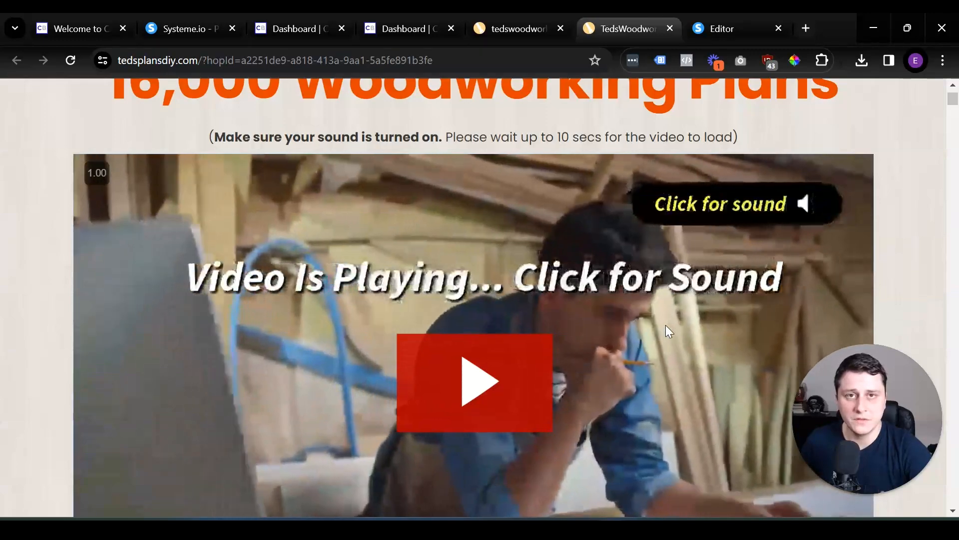
{"action": "scroll", "coordinate": [656, 325], "scroll_direction": "down", "scroll_amount": 3}
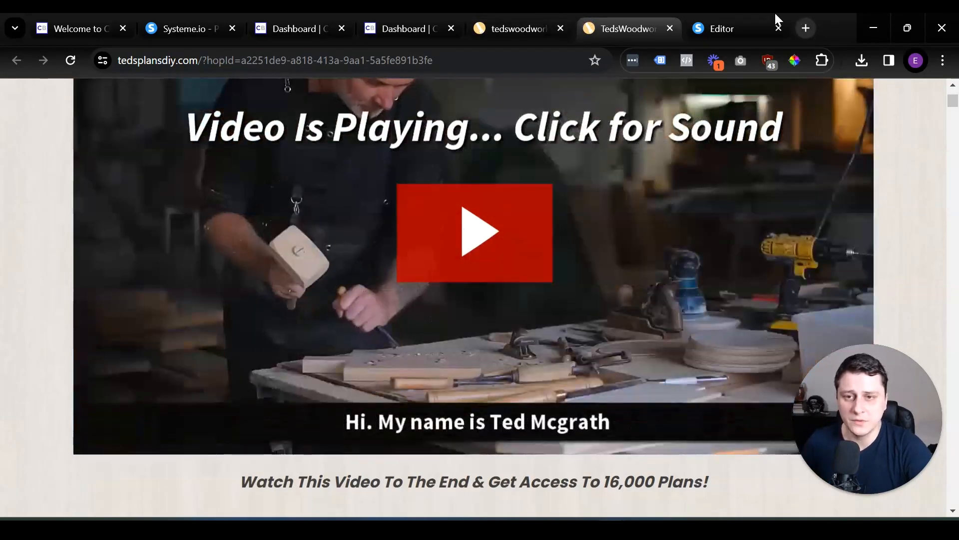
{"action": "left_click", "coordinate": [772, 23]}
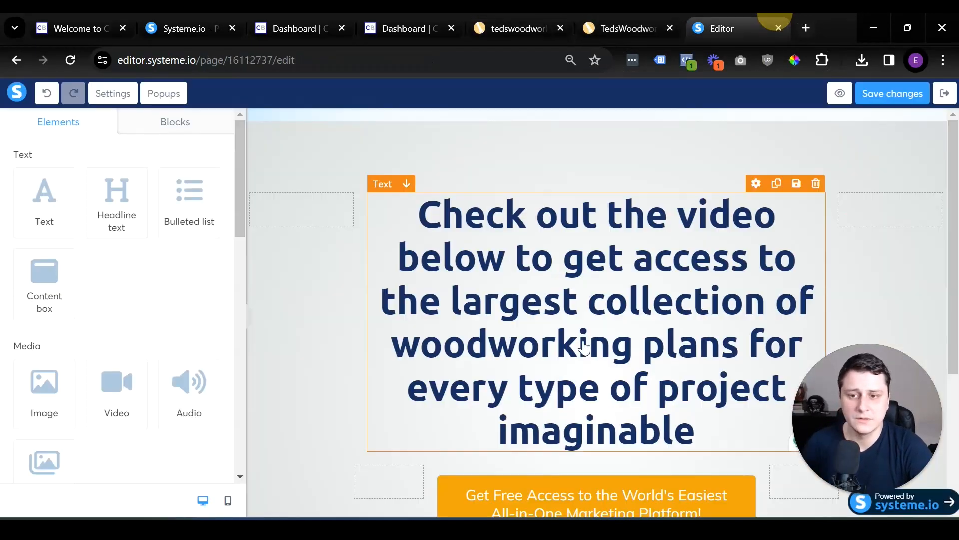
Set the font size of the thank-you page headline to 43.
{"action": "left_click", "coordinate": [584, 345]}
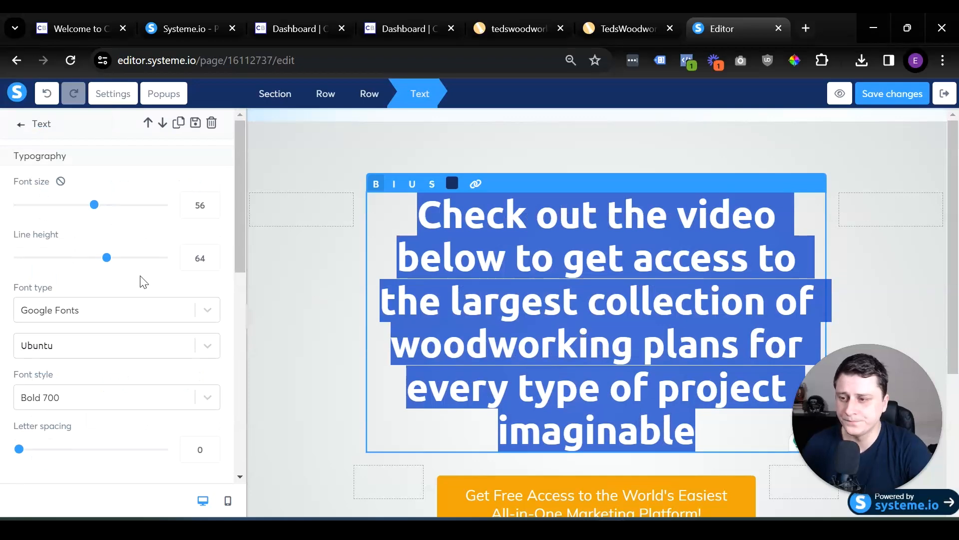
{"action": "scroll", "coordinate": [143, 279], "scroll_direction": "down", "scroll_amount": 8}
{"action": "left_click", "coordinate": [542, 294]}
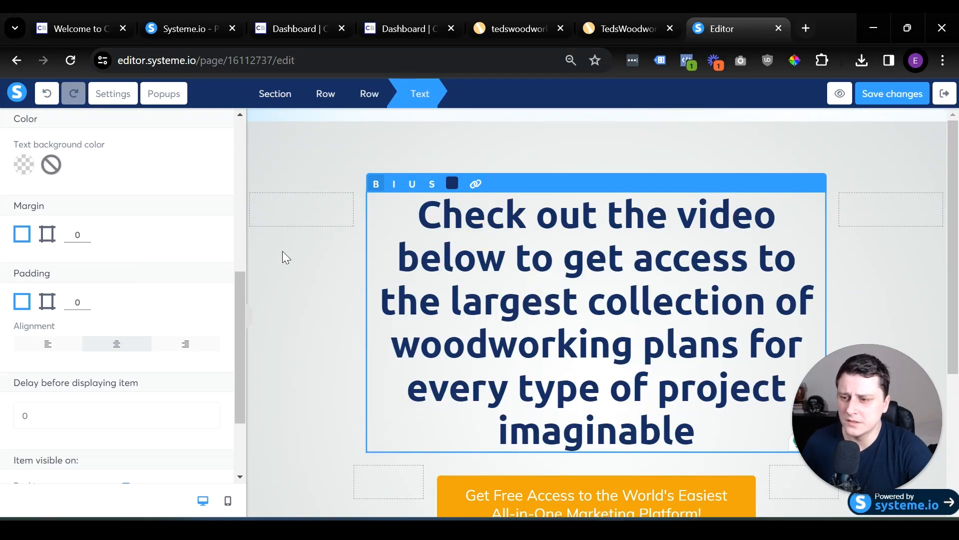
{"action": "scroll", "coordinate": [171, 266], "scroll_direction": "up", "scroll_amount": 8}
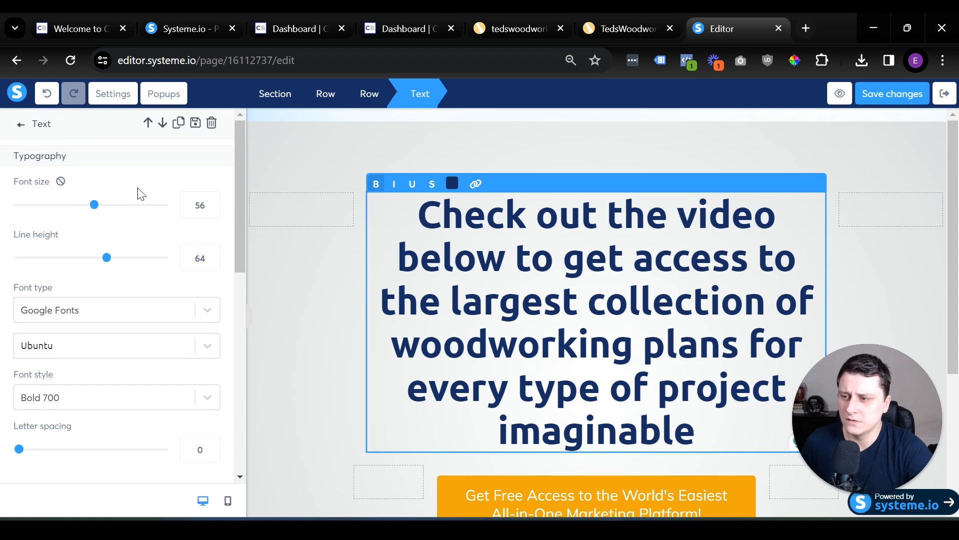
{"action": "left_click_drag", "start_coordinate": [93, 205], "coordinate": [74, 204]}
{"action": "left_click", "coordinate": [304, 318]}
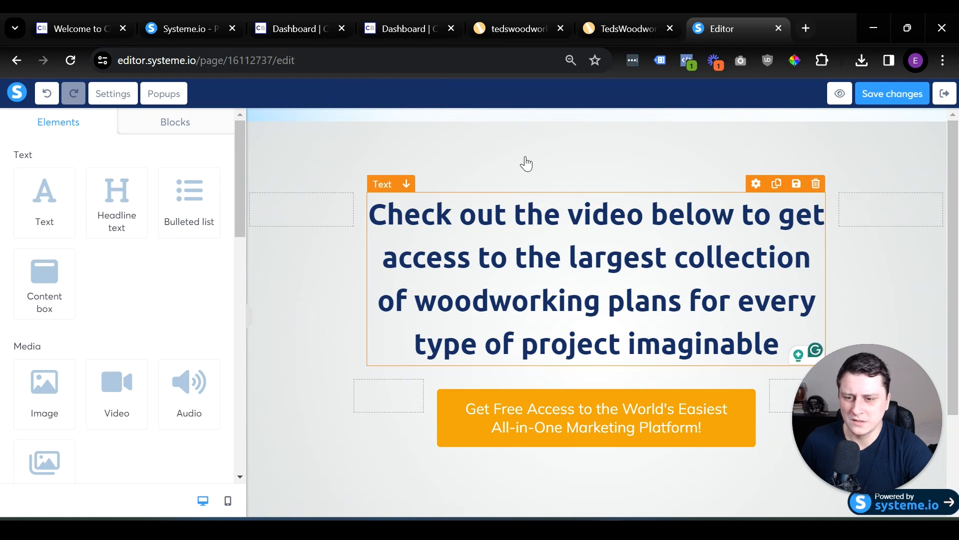
Set the line height of the headline to 54.
{"action": "left_click", "coordinate": [568, 235]}
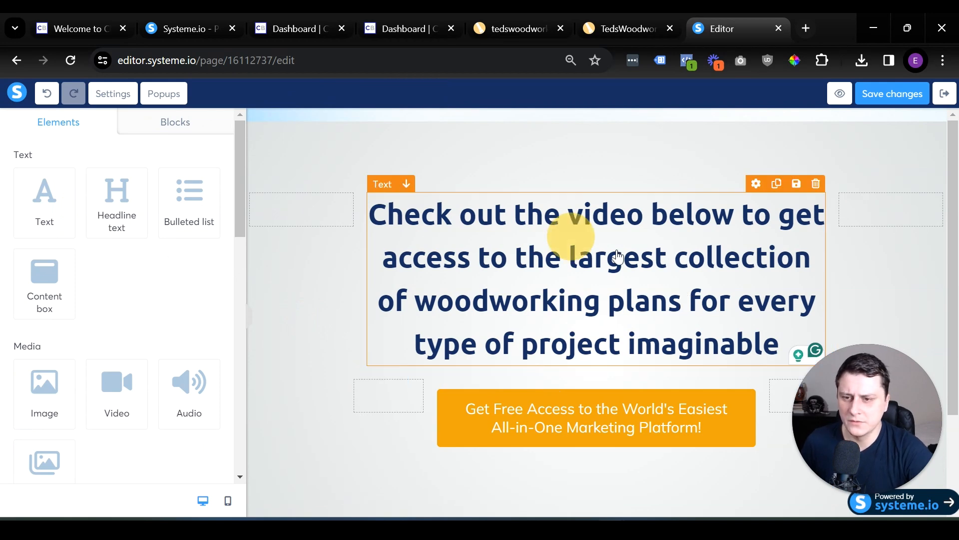
{"action": "left_click", "coordinate": [664, 274]}
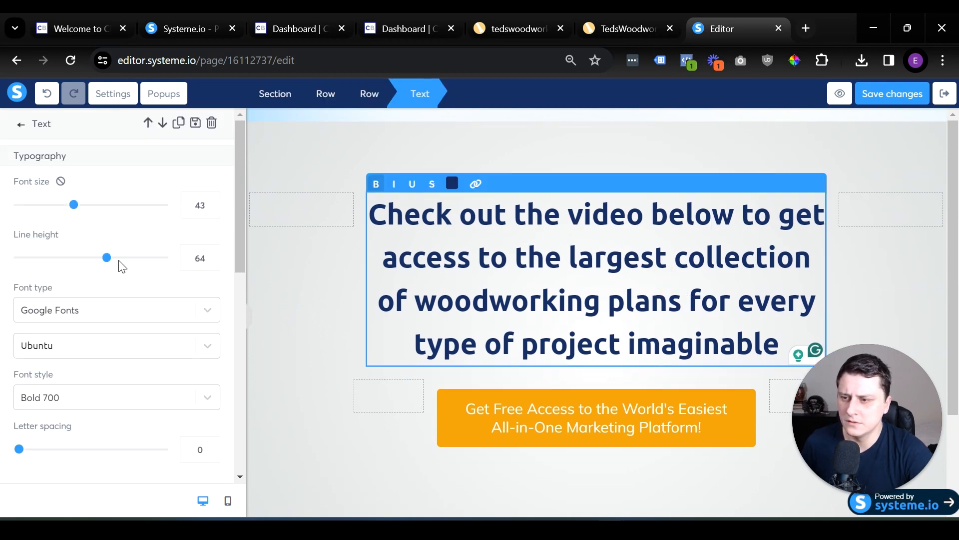
{"action": "left_click_drag", "start_coordinate": [106, 258], "coordinate": [91, 257]}
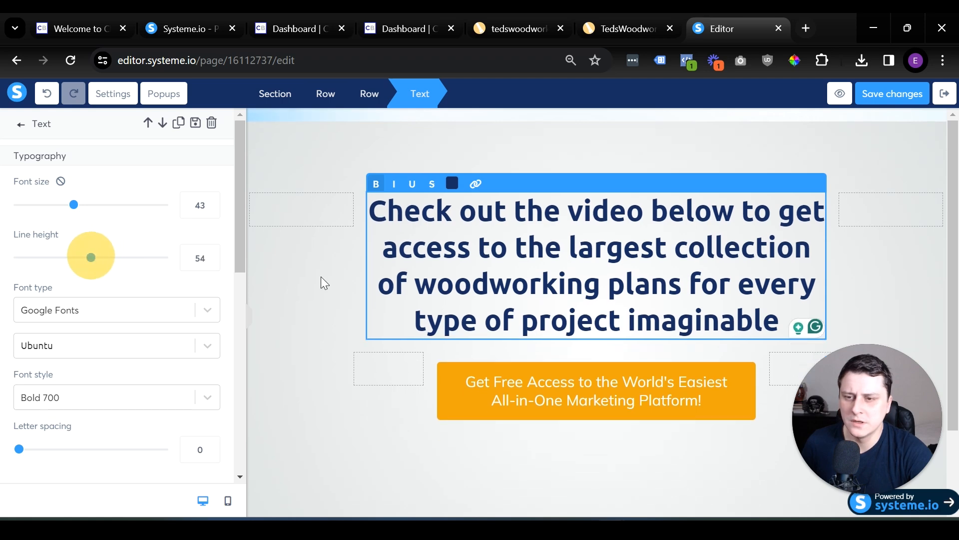
Color the word "video" in the headline orange using the default color swatch.
{"action": "left_click", "coordinate": [642, 216]}
{"action": "left_click_drag", "start_coordinate": [577, 209], "coordinate": [717, 208]}
{"action": "double_click", "coordinate": [705, 210]}
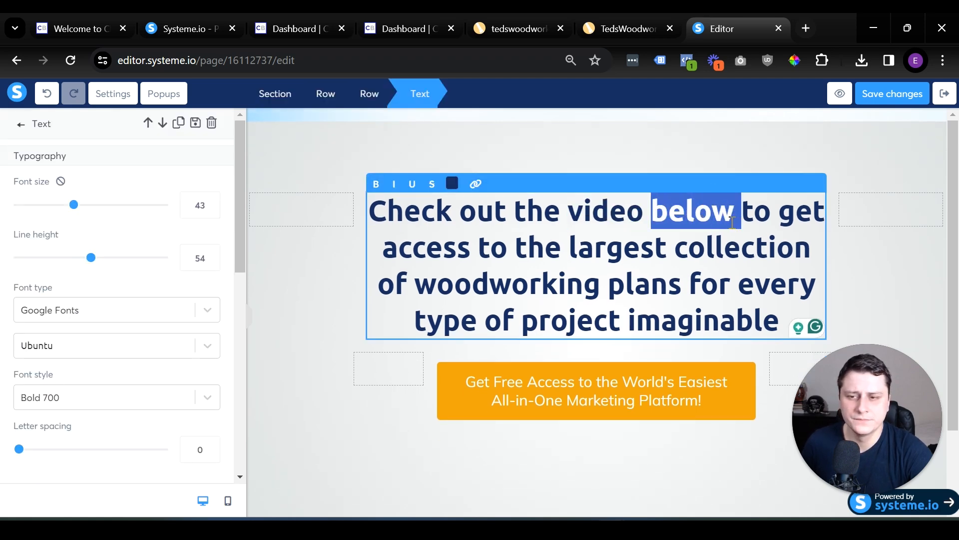
{"action": "left_click_drag", "start_coordinate": [572, 209], "coordinate": [642, 210]}
{"action": "left_click", "coordinate": [452, 184]}
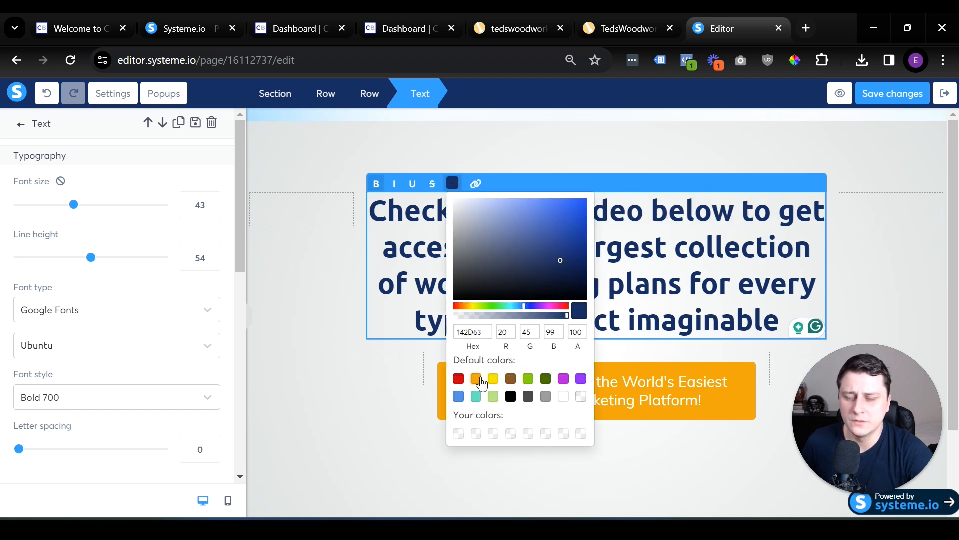
{"action": "left_click", "coordinate": [475, 378]}
{"action": "left_click", "coordinate": [699, 270]}
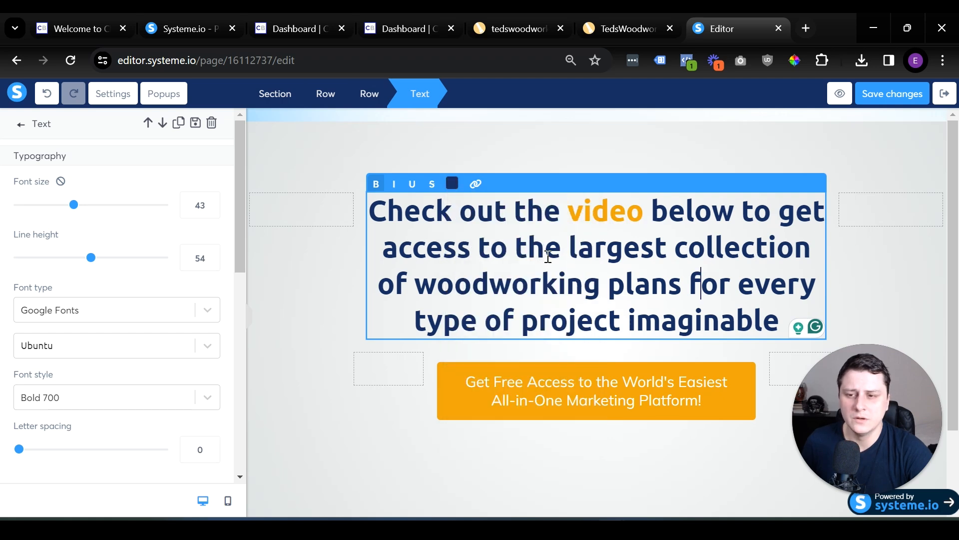
Underline the phrase "largest collection of woodworking plans" in the headline.
{"action": "left_click_drag", "start_coordinate": [575, 245], "coordinate": [675, 275]}
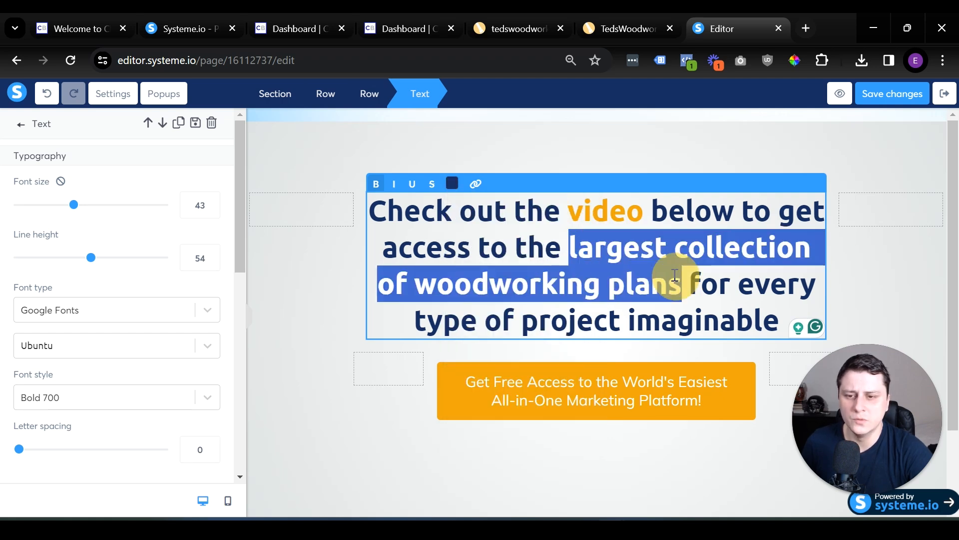
{"action": "left_click", "coordinate": [413, 184]}
{"action": "left_click", "coordinate": [675, 406]}
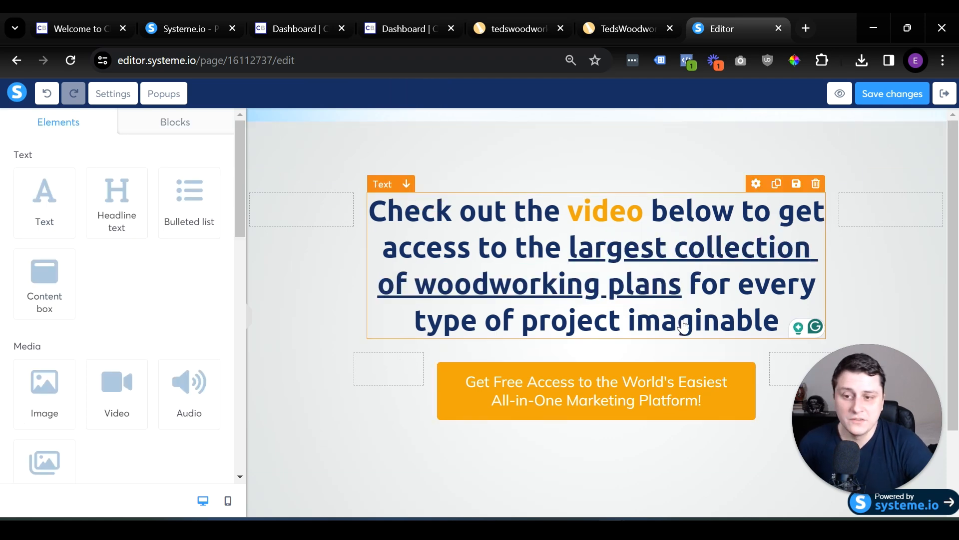
Change the button text to "Get access to the FREE TRAINING for a limited time!" and save the page.
{"action": "left_click", "coordinate": [637, 400]}
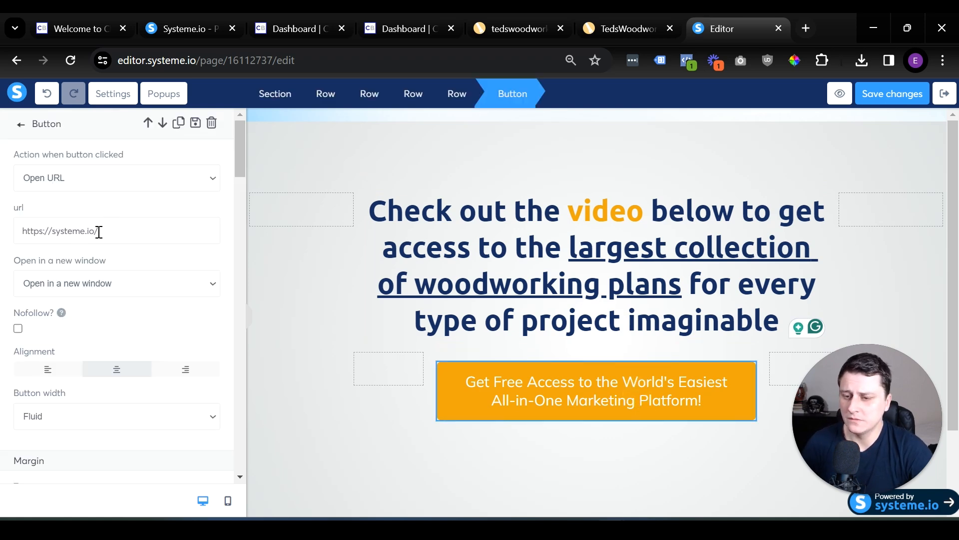
{"action": "scroll", "coordinate": [99, 232], "scroll_direction": "down", "scroll_amount": 12}
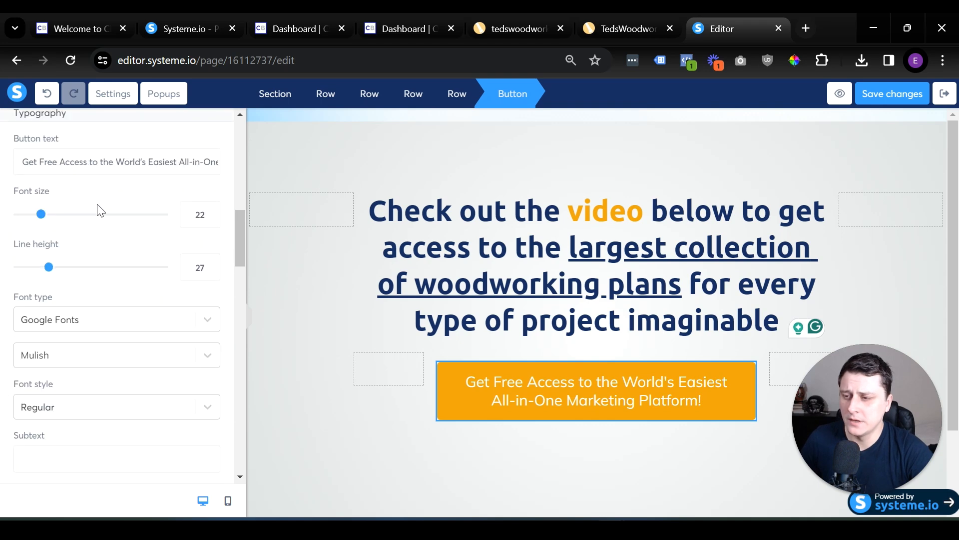
{"action": "triple_click", "coordinate": [92, 164]}
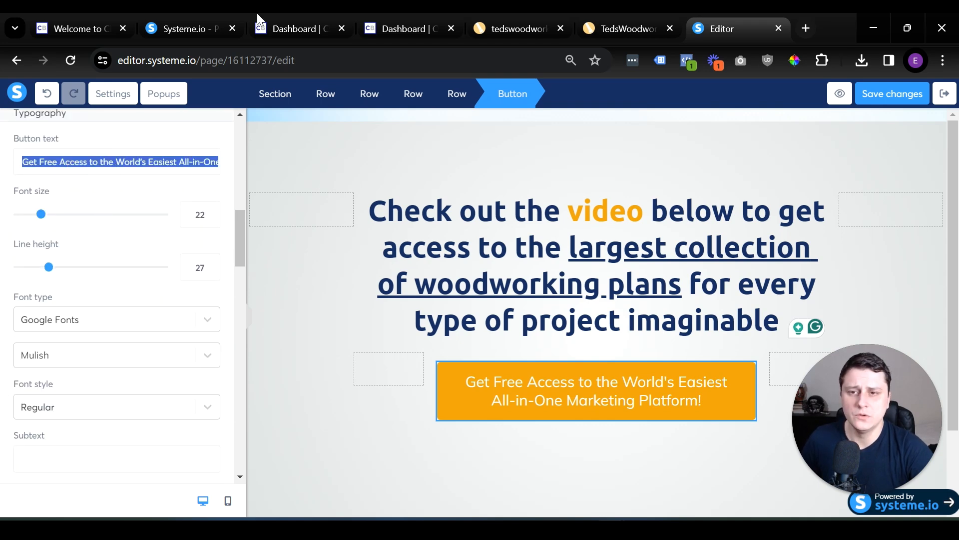
{"action": "mouse_move", "coordinate": [604, 13]}
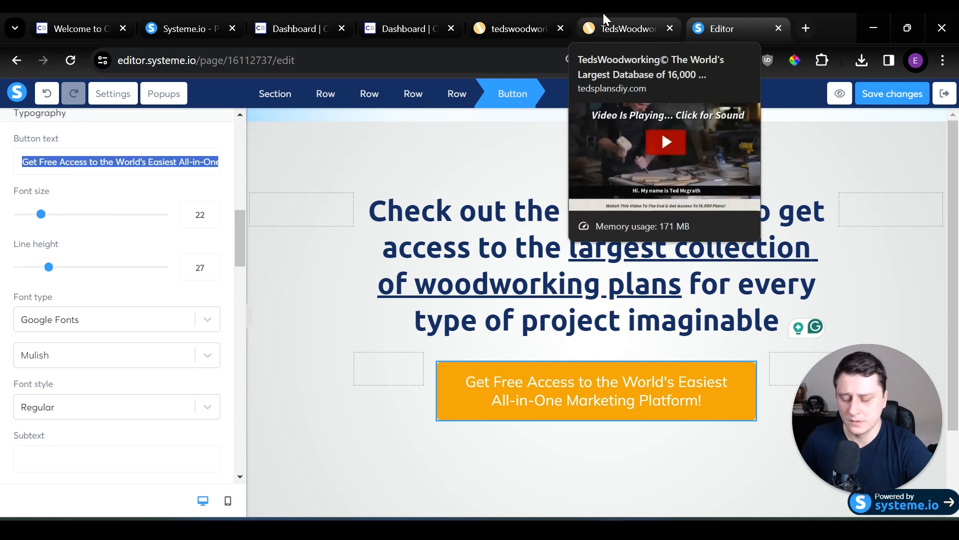
{"action": "type", "text": "Get access to the FR"}
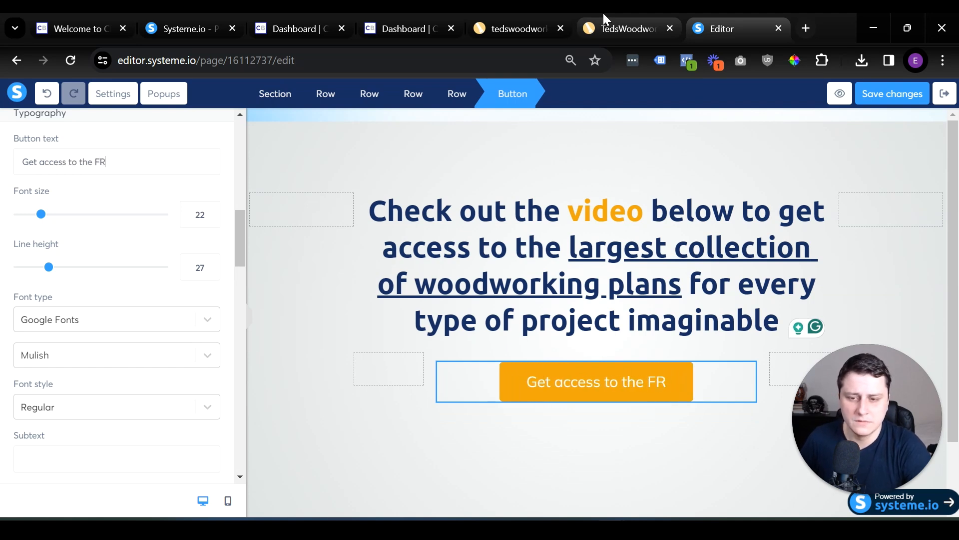
{"action": "type", "text": "EE TRAINING fo"}
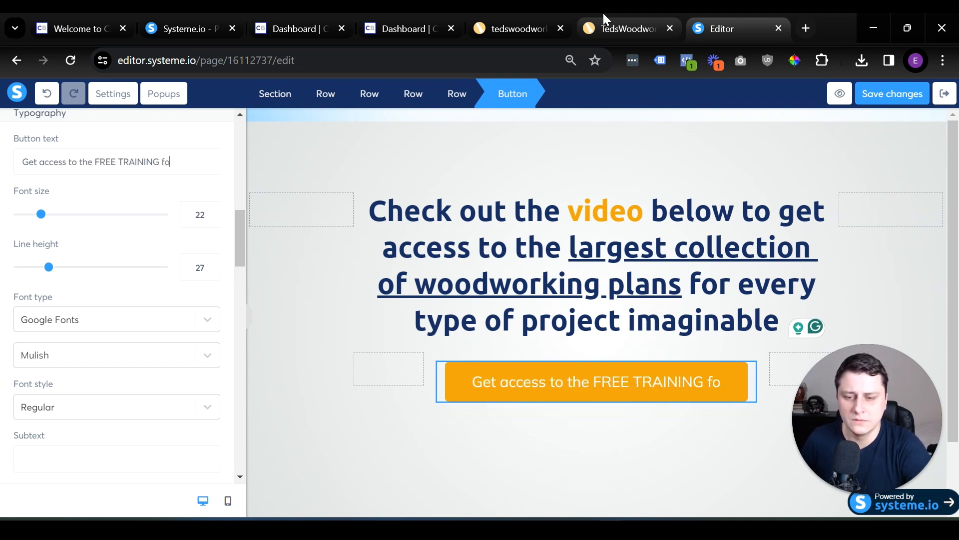
{"action": "type", "text": "r a limited time!"}
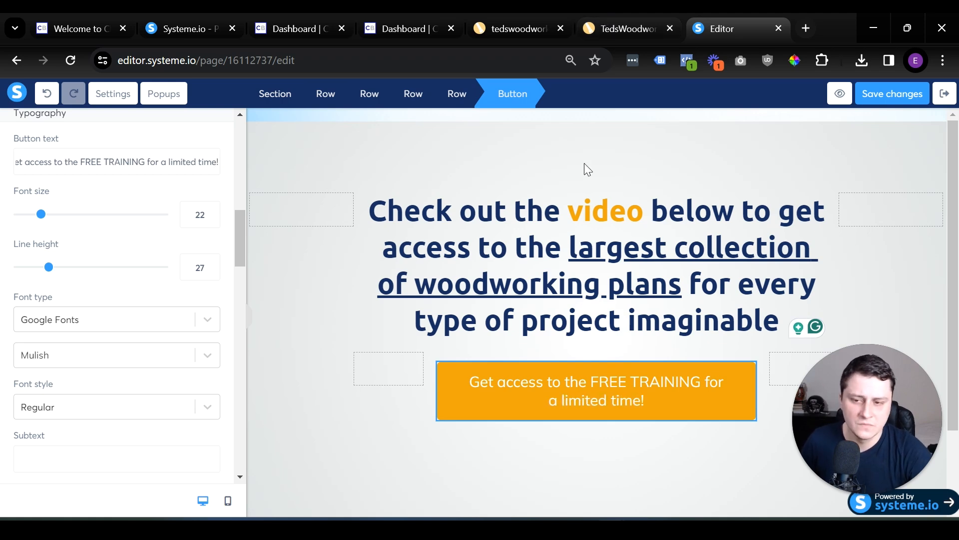
{"action": "left_click", "coordinate": [585, 493]}
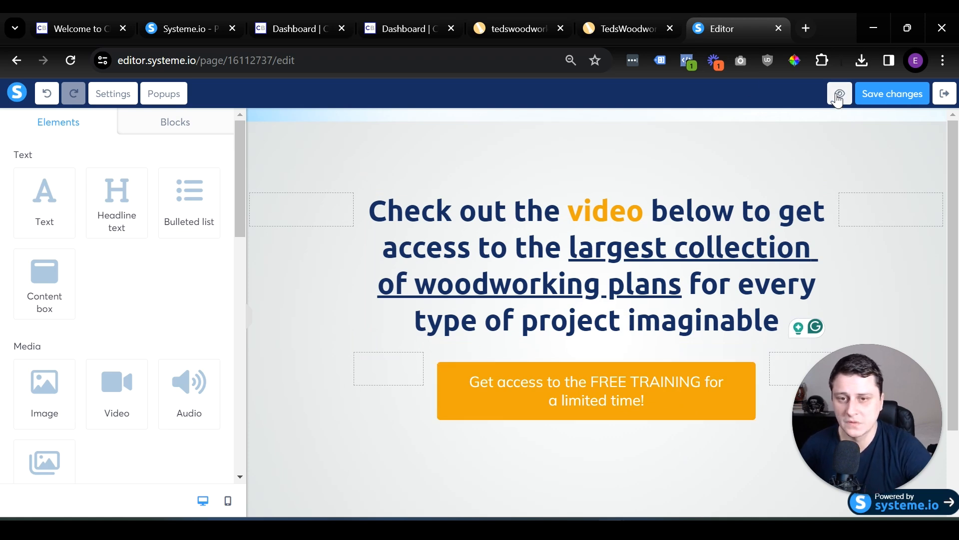
{"action": "left_click", "coordinate": [866, 95]}
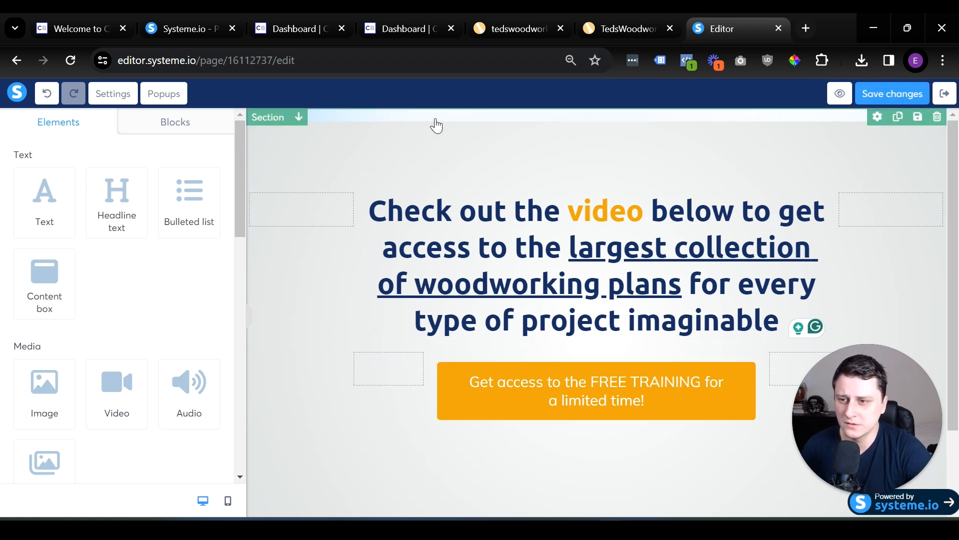
Set the top padding of the page's main section to 0 to remove the strip above the headline area.
{"action": "left_click", "coordinate": [466, 125]}
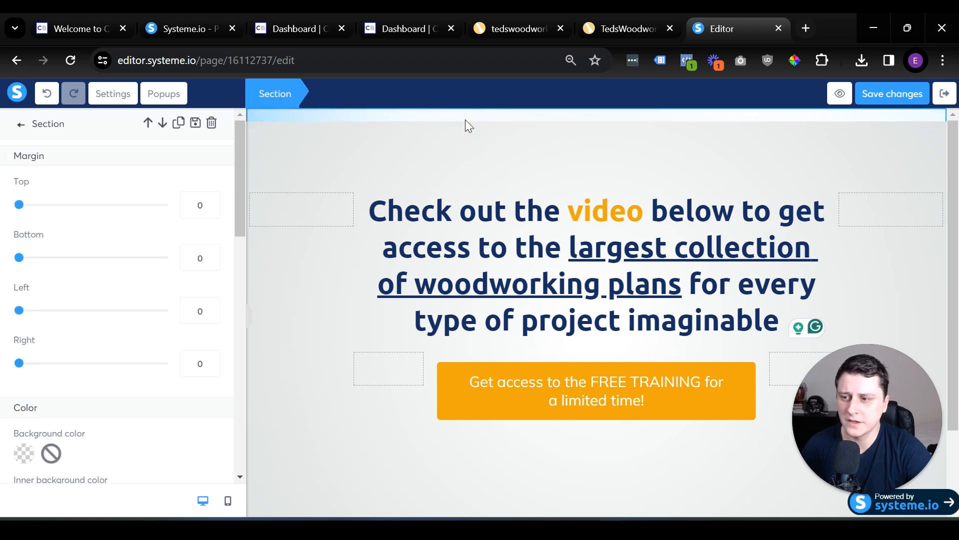
{"action": "scroll", "coordinate": [126, 359], "scroll_direction": "down", "scroll_amount": 10}
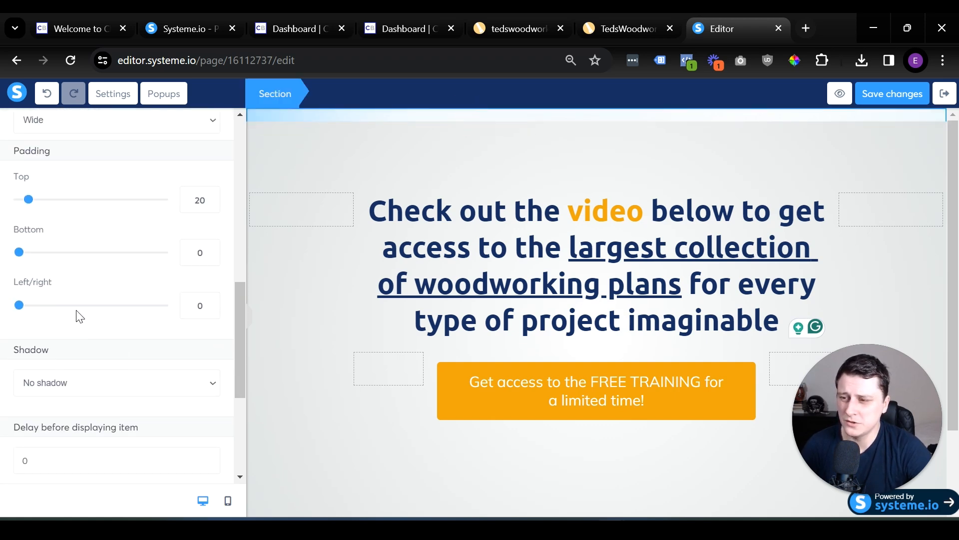
{"action": "left_click_drag", "start_coordinate": [28, 202], "coordinate": [16, 200]}
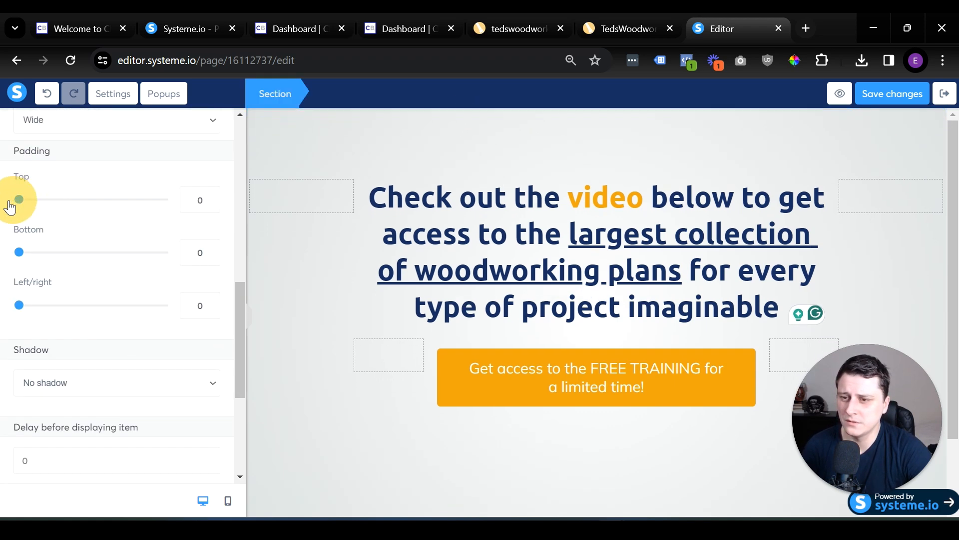
{"action": "left_click", "coordinate": [299, 167]}
{"action": "scroll", "coordinate": [709, 343], "scroll_direction": "up", "scroll_amount": 1}
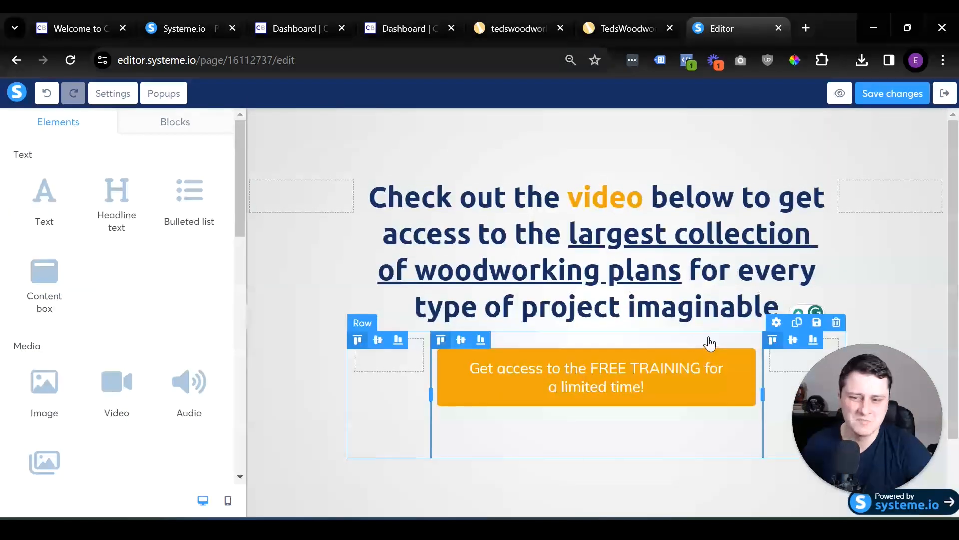
{"action": "scroll", "coordinate": [652, 345], "scroll_direction": "down", "scroll_amount": 1}
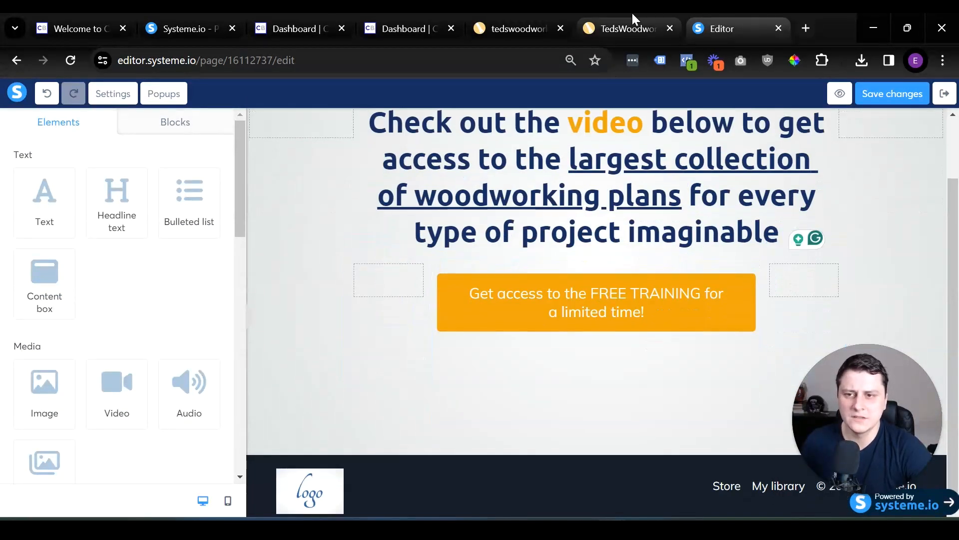
Switch to the ClickBank marketplace results and locate the TedsWoodworking offer in the Home & Garden category.
{"action": "left_click", "coordinate": [407, 15]}
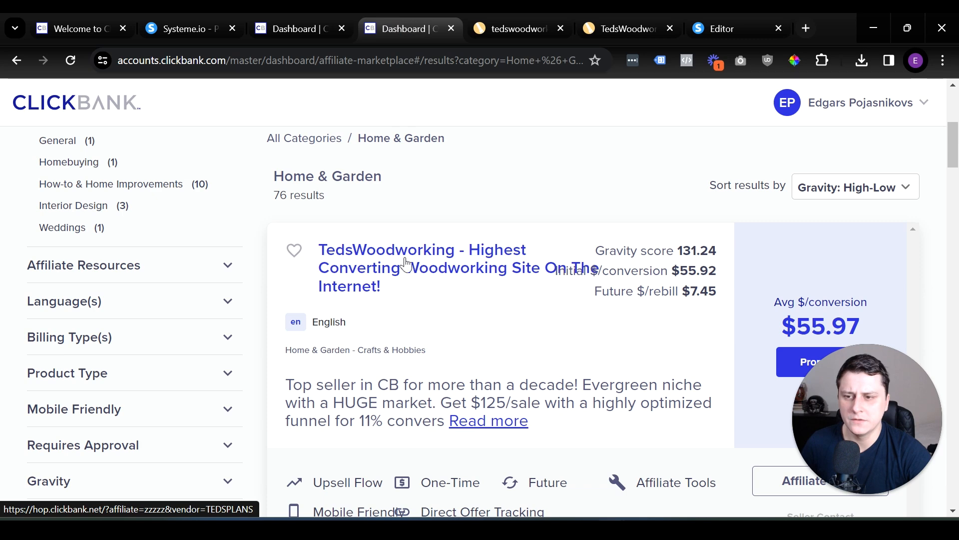
{"action": "left_click_drag", "start_coordinate": [828, 367], "coordinate": [827, 98]}
{"action": "left_click", "coordinate": [413, 138]}
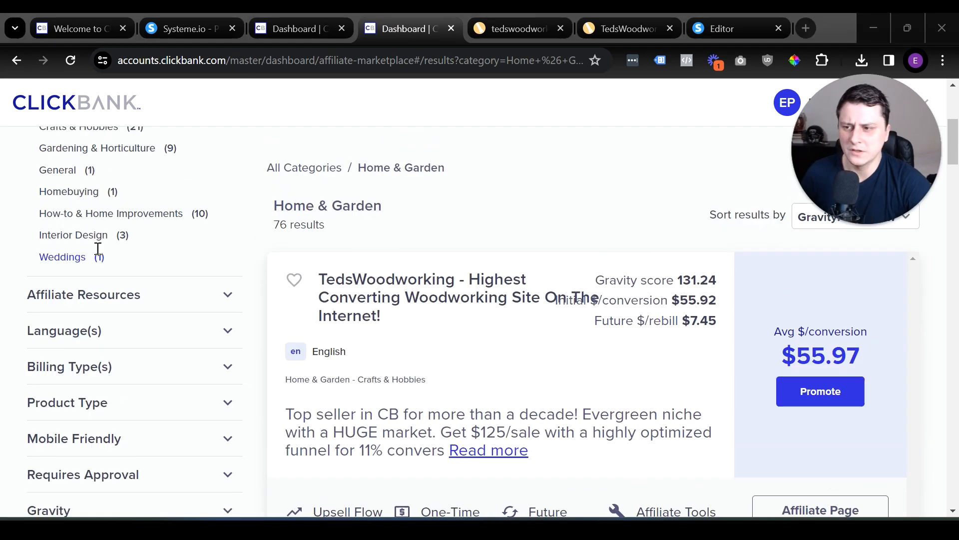
{"action": "scroll", "coordinate": [104, 250], "scroll_direction": "down", "scroll_amount": 5}
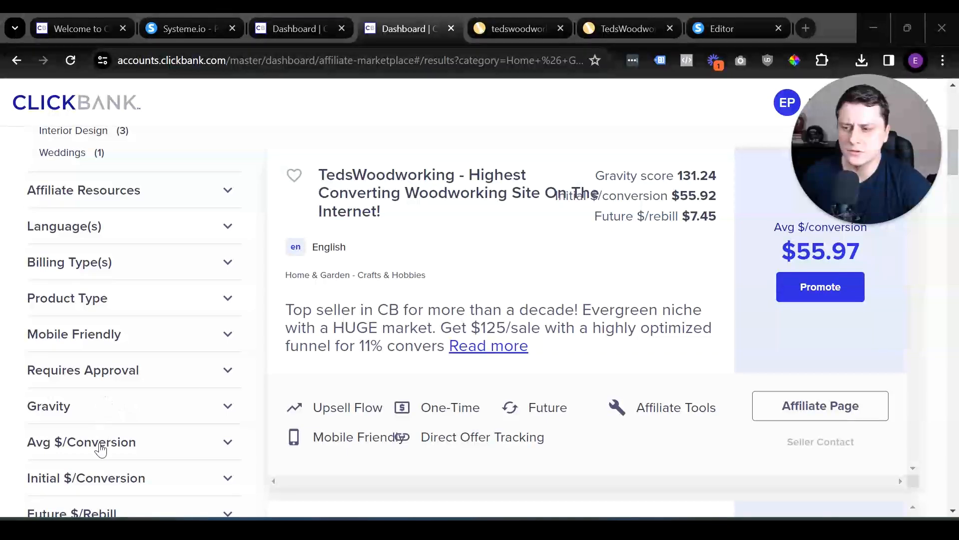
{"action": "scroll", "coordinate": [105, 413], "scroll_direction": "up", "scroll_amount": 6}
{"action": "scroll", "coordinate": [765, 368], "scroll_direction": "down", "scroll_amount": 4}
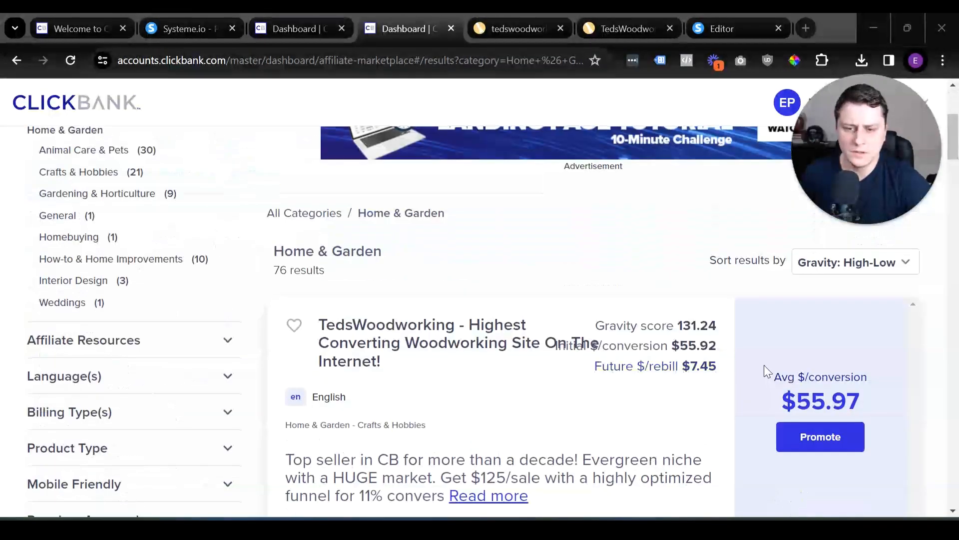
{"action": "scroll", "coordinate": [815, 389], "scroll_direction": "down", "scroll_amount": 1}
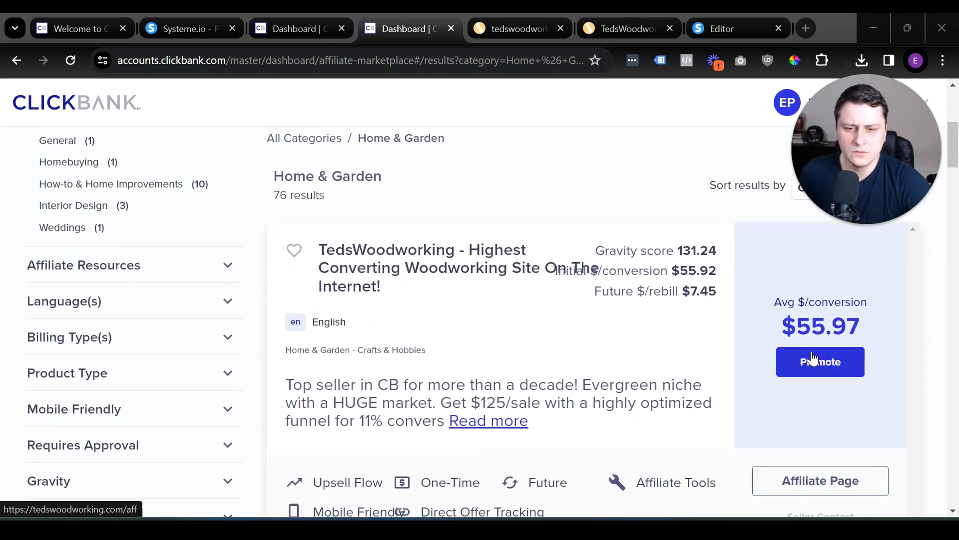
Try to create a HopLink to the primary landing page of the TedsWoodworking offer.
{"action": "left_click", "coordinate": [813, 360]}
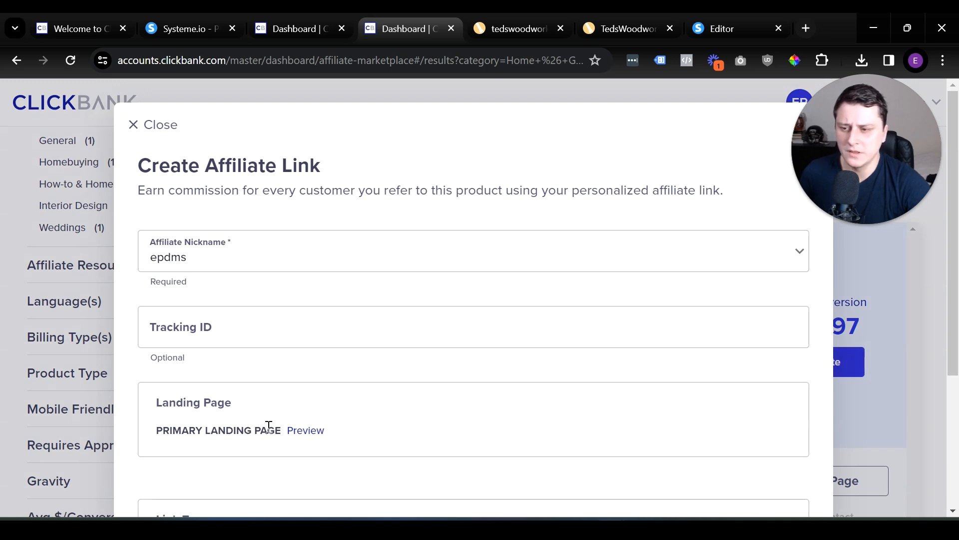
{"action": "scroll", "coordinate": [425, 368], "scroll_direction": "down", "scroll_amount": 4}
{"action": "left_click", "coordinate": [455, 455]}
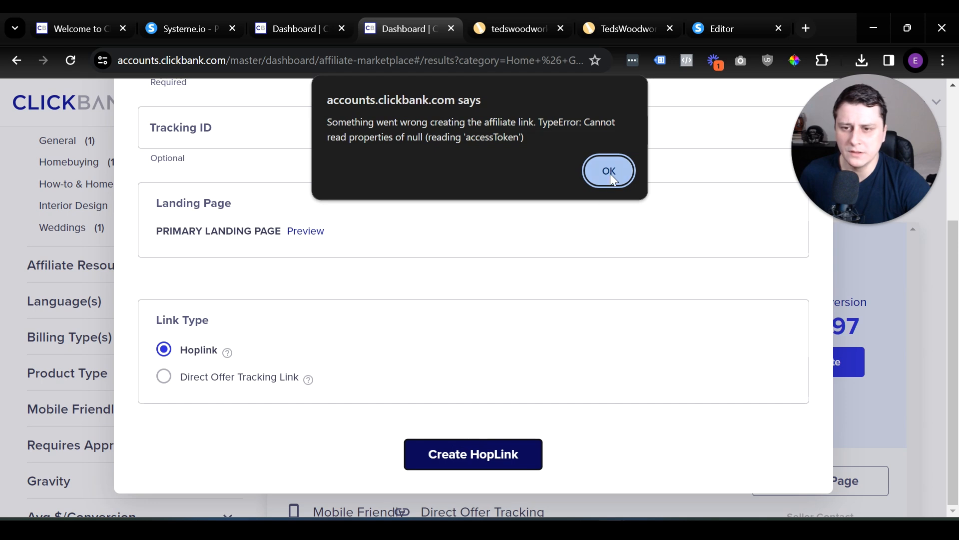
{"action": "left_click", "coordinate": [609, 173]}
{"action": "left_click", "coordinate": [276, 428]}
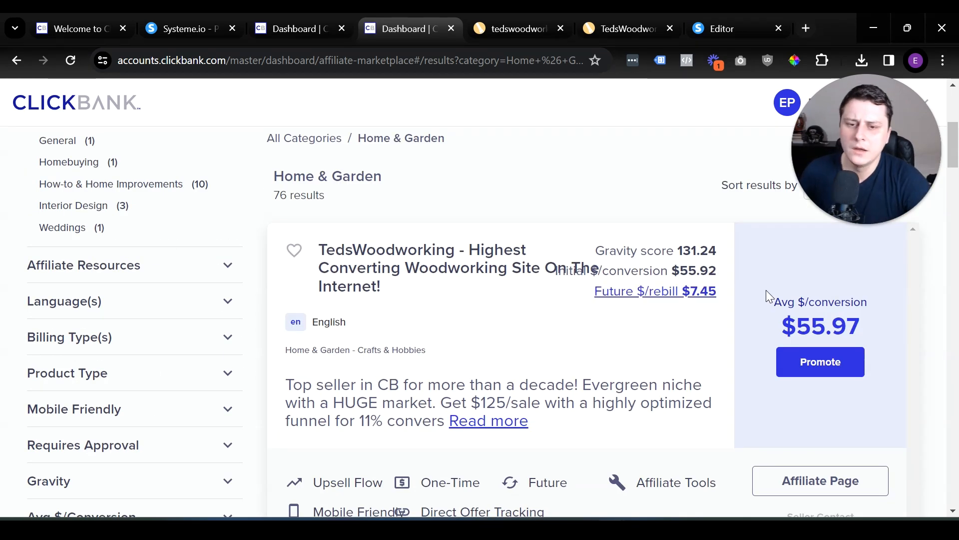
Create a Hoplink-type affiliate link for the TedsWoodworking offer's primary landing page and copy the encrypted HopLink.
{"action": "left_click", "coordinate": [811, 375]}
{"action": "scroll", "coordinate": [420, 379], "scroll_direction": "down", "scroll_amount": 4}
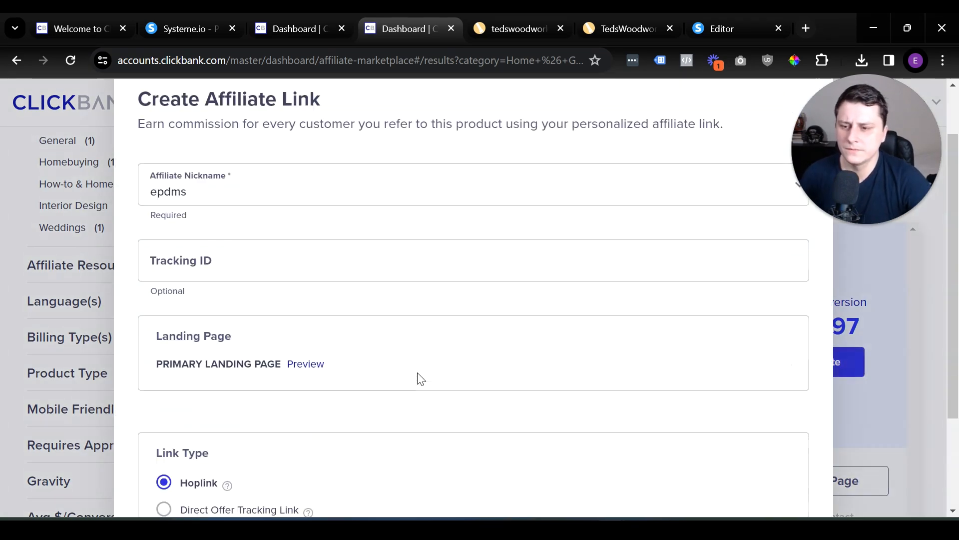
{"action": "left_click", "coordinate": [456, 452]}
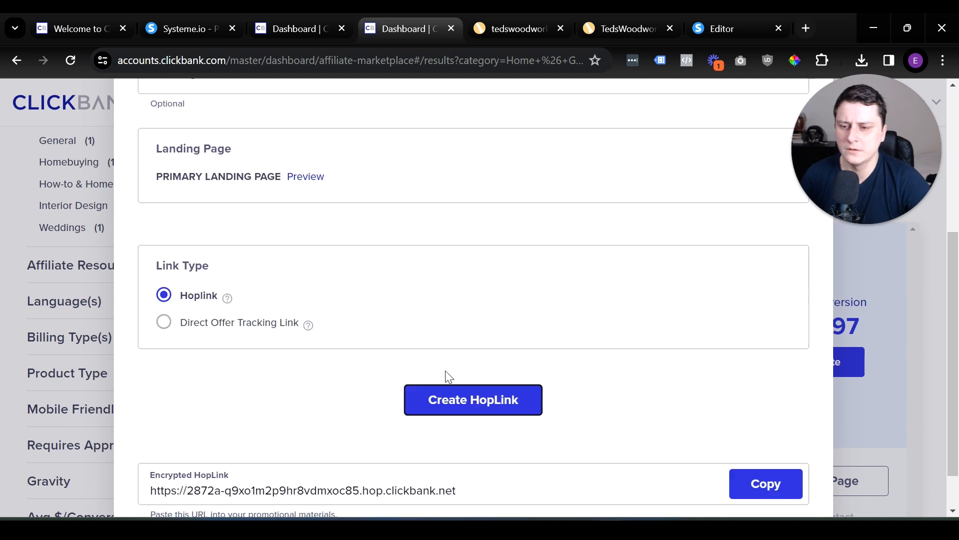
{"action": "left_click", "coordinate": [739, 435]}
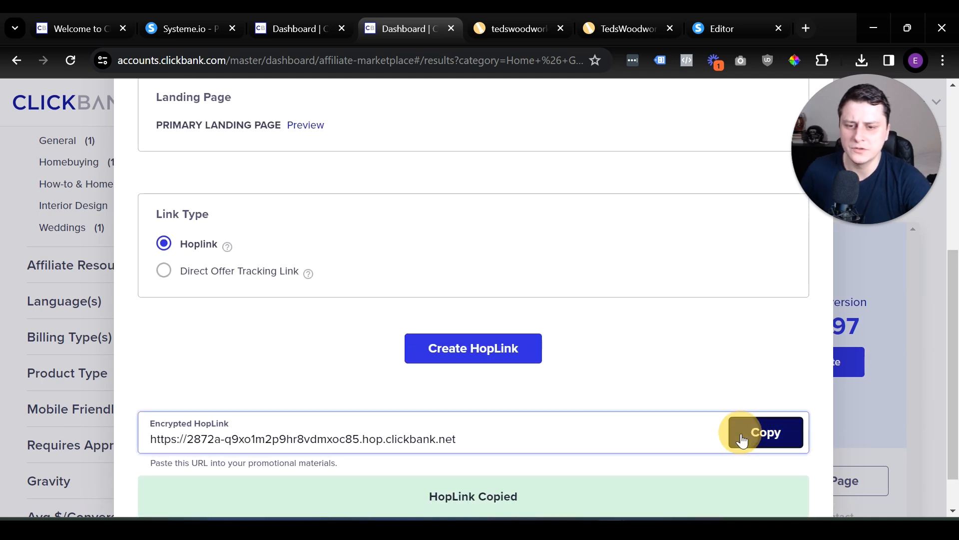
{"action": "scroll", "coordinate": [464, 391], "scroll_direction": "down", "scroll_amount": 1}
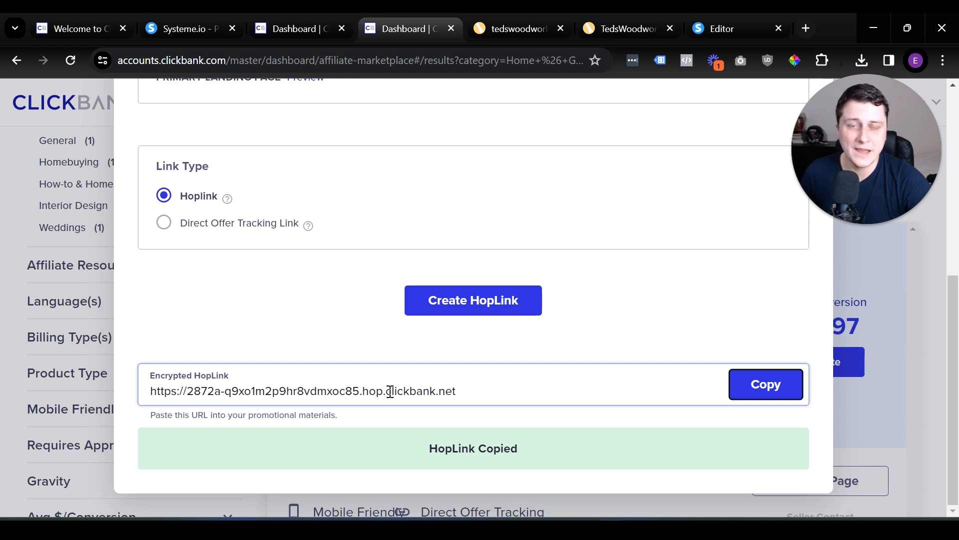
Switch to the systeme.io page editor and replace the FREE TRAINING button's URL with the copied HopLink.
{"action": "left_click", "coordinate": [742, 25]}
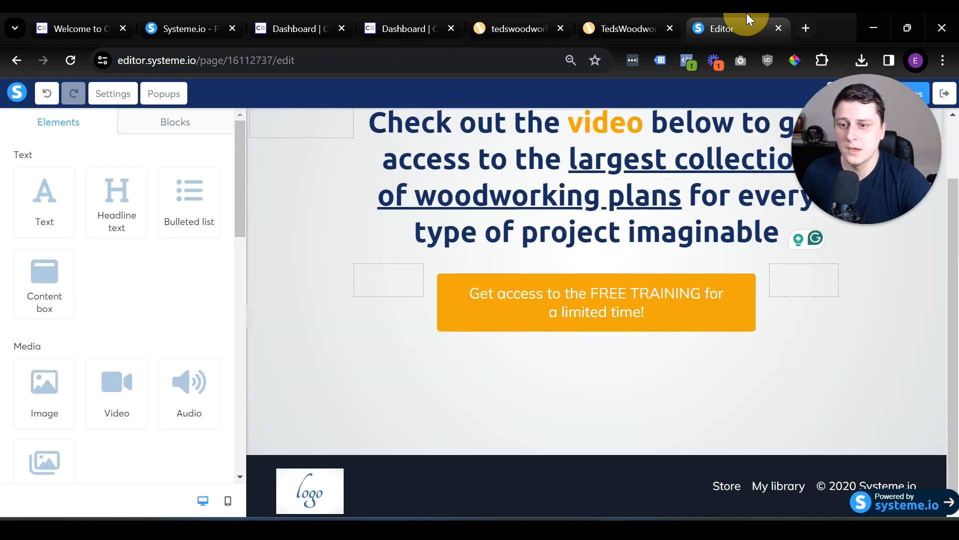
{"action": "left_click", "coordinate": [633, 313]}
{"action": "triple_click", "coordinate": [73, 232]}
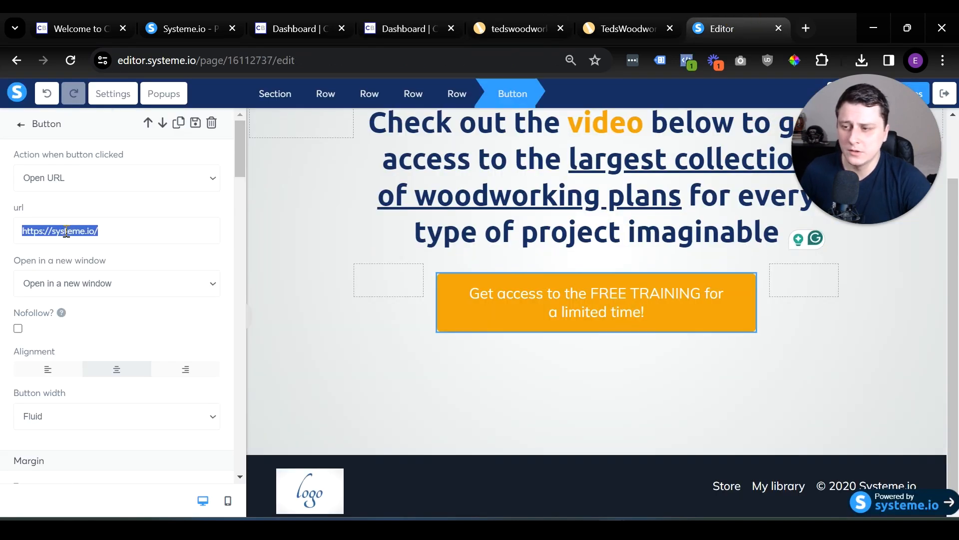
{"action": "key", "text": "ctrl+v"}
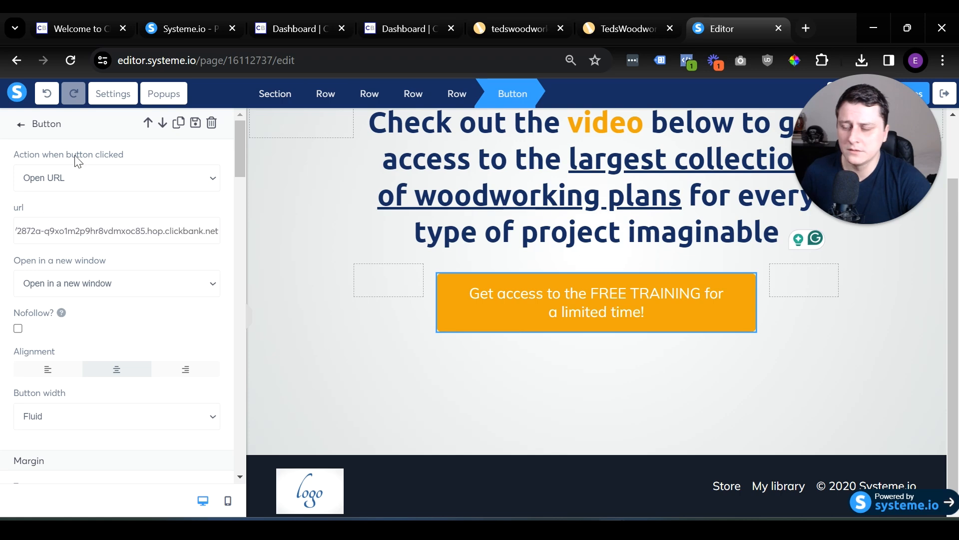
Set the button's link to open in the same window and save the page changes.
{"action": "left_click", "coordinate": [78, 279]}
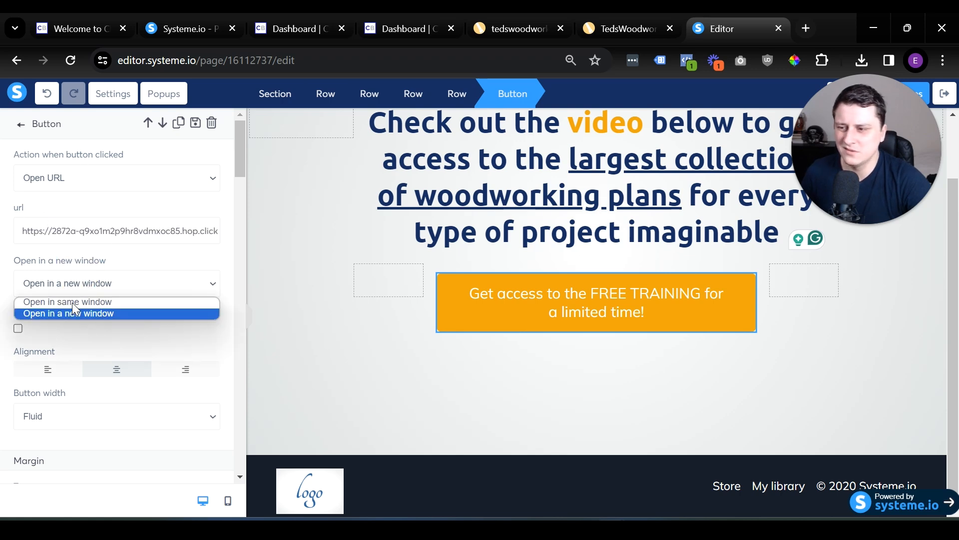
{"action": "left_click", "coordinate": [67, 296]}
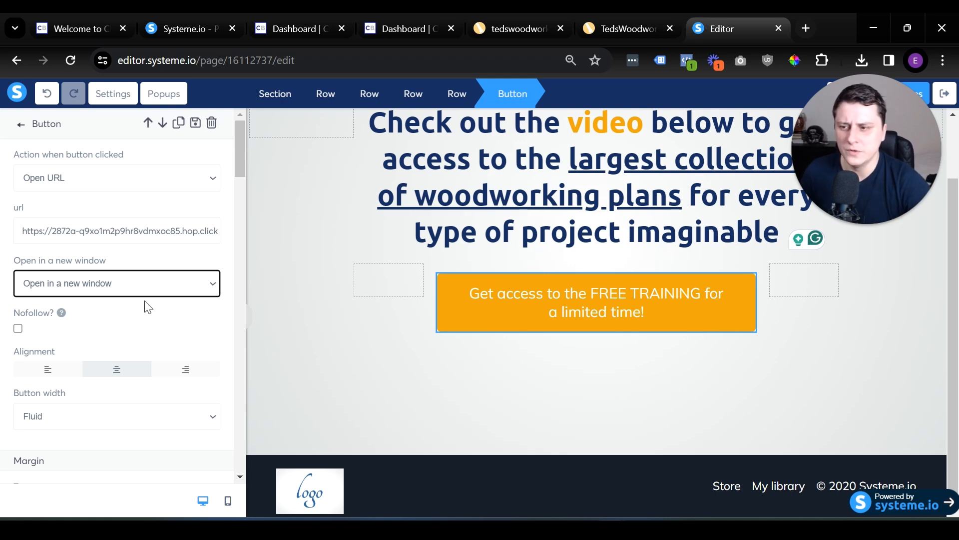
{"action": "left_click", "coordinate": [122, 282]}
{"action": "left_click", "coordinate": [122, 302]}
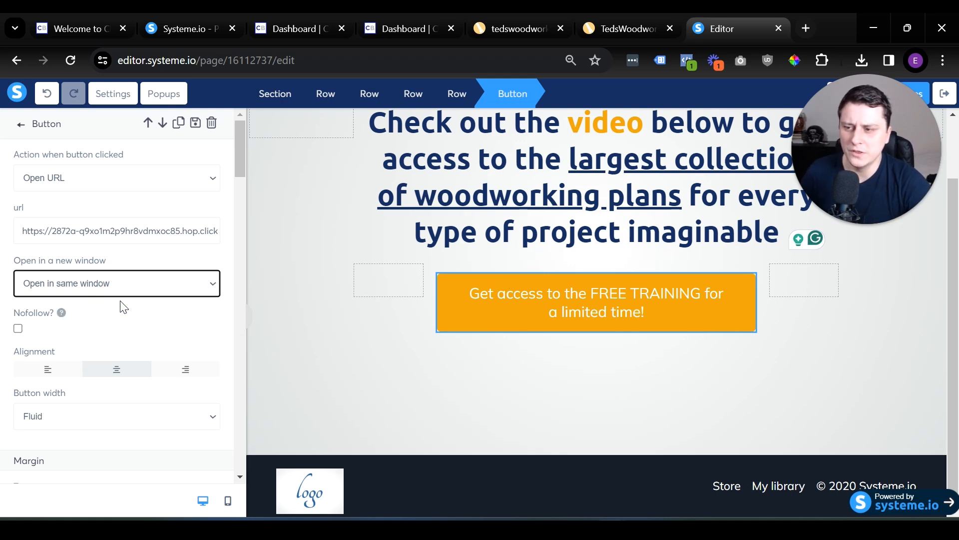
{"action": "left_click_drag", "start_coordinate": [883, 190], "coordinate": [886, 458]}
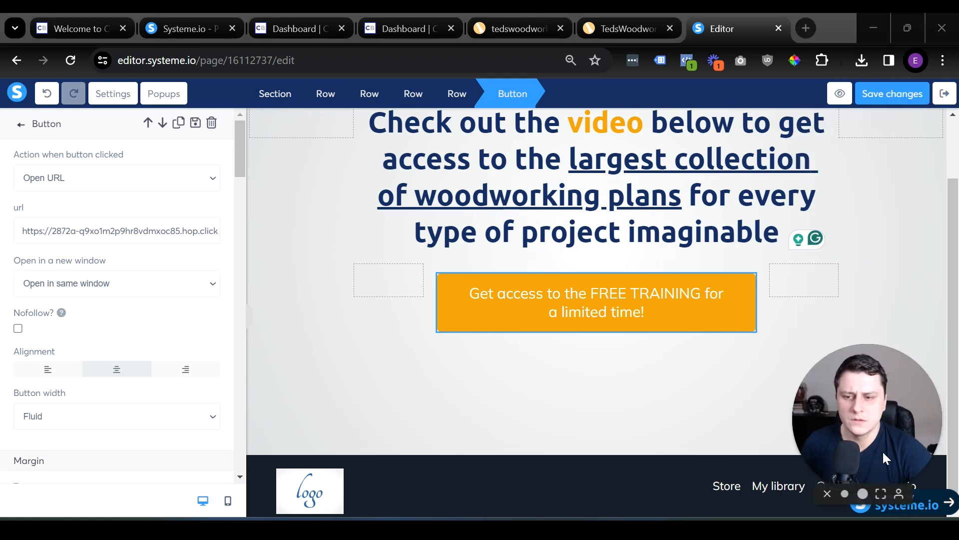
{"action": "left_click", "coordinate": [892, 97]}
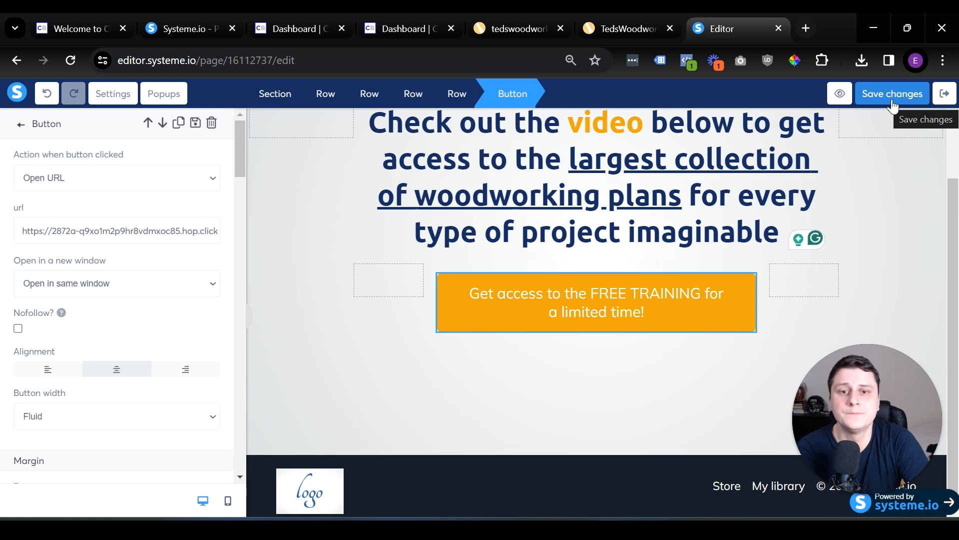
Exit the editor, copy the squeeze page's URL from the funnel steps, and open it in a new browser tab.
{"action": "left_click", "coordinate": [945, 94]}
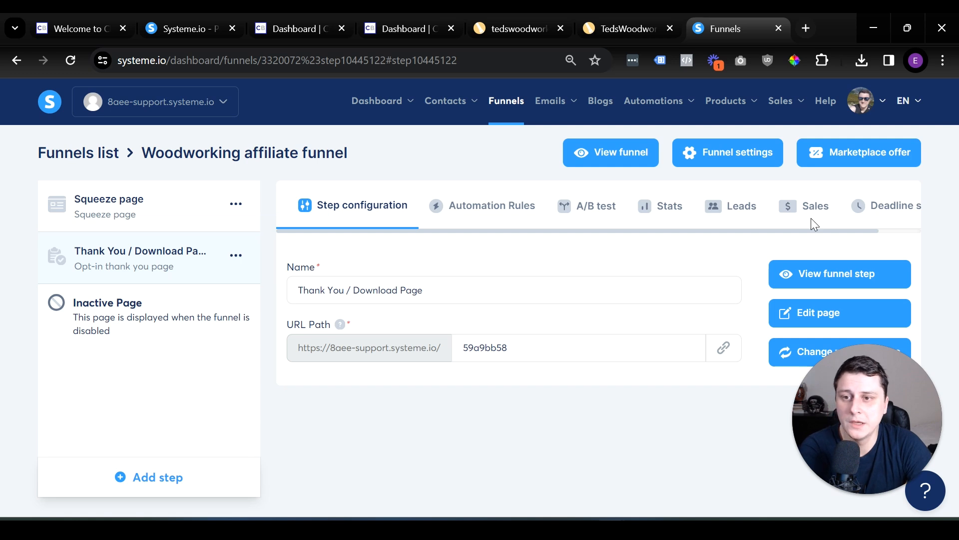
{"action": "left_click", "coordinate": [142, 204]}
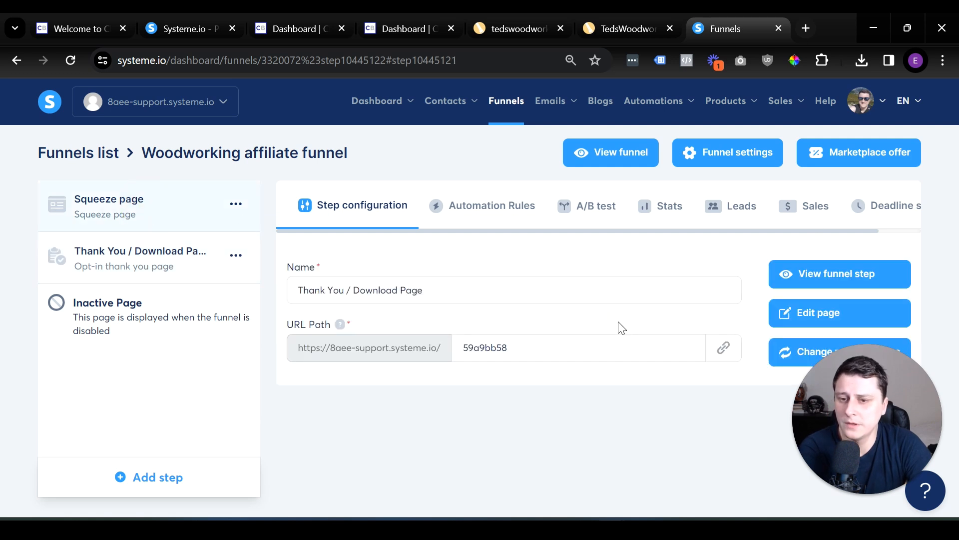
{"action": "left_click", "coordinate": [722, 357]}
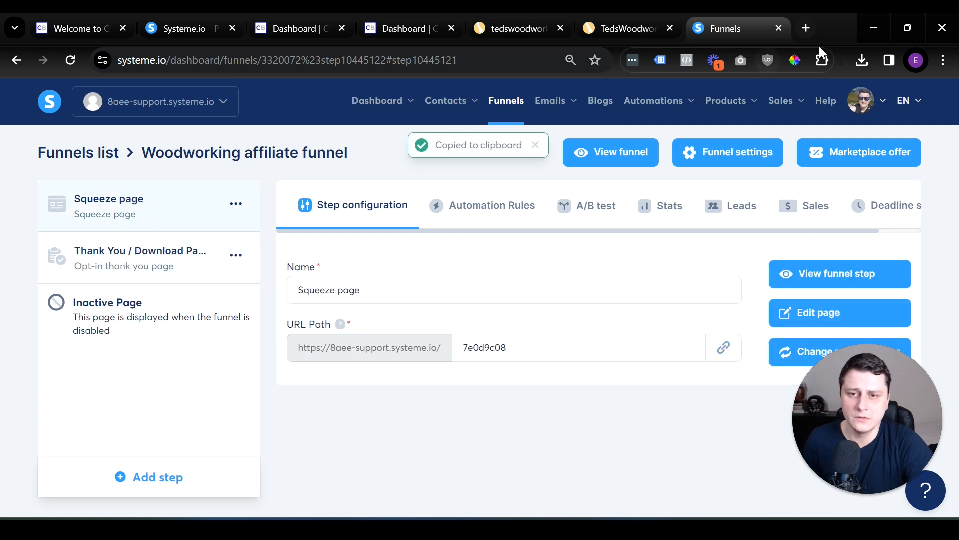
{"action": "left_click", "coordinate": [811, 31]}
{"action": "key", "text": "ctrl+v"}
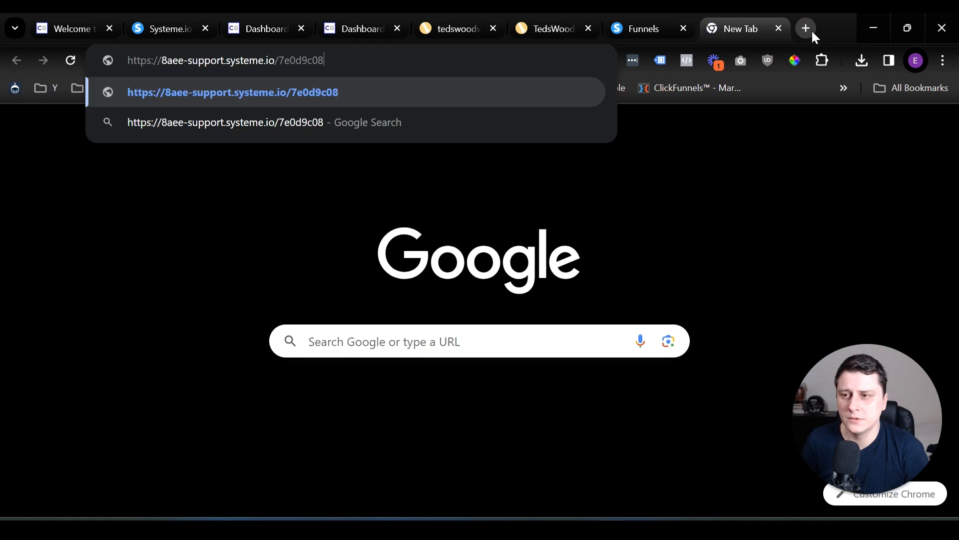
{"action": "key", "text": "Return"}
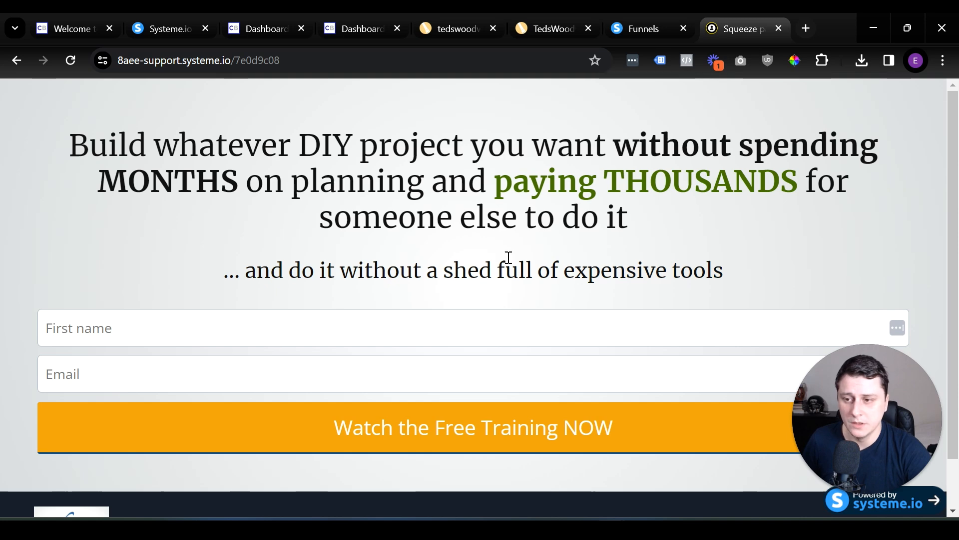
Fill in the squeeze page form with a test first name and email address, and submit it.
{"action": "left_click", "coordinate": [287, 328]}
{"action": "type", "text": "Edgars"}
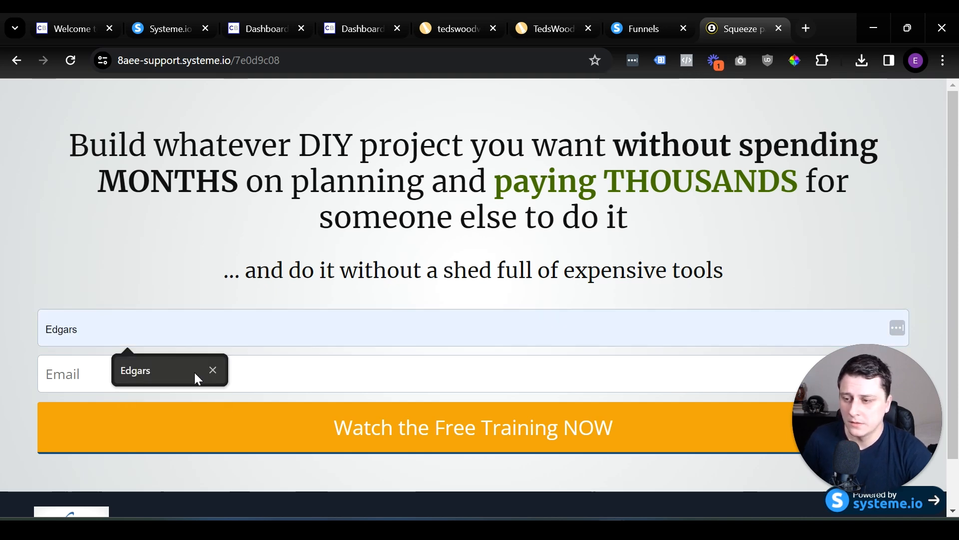
{"action": "left_click", "coordinate": [194, 373]}
{"action": "left_click", "coordinate": [148, 368]}
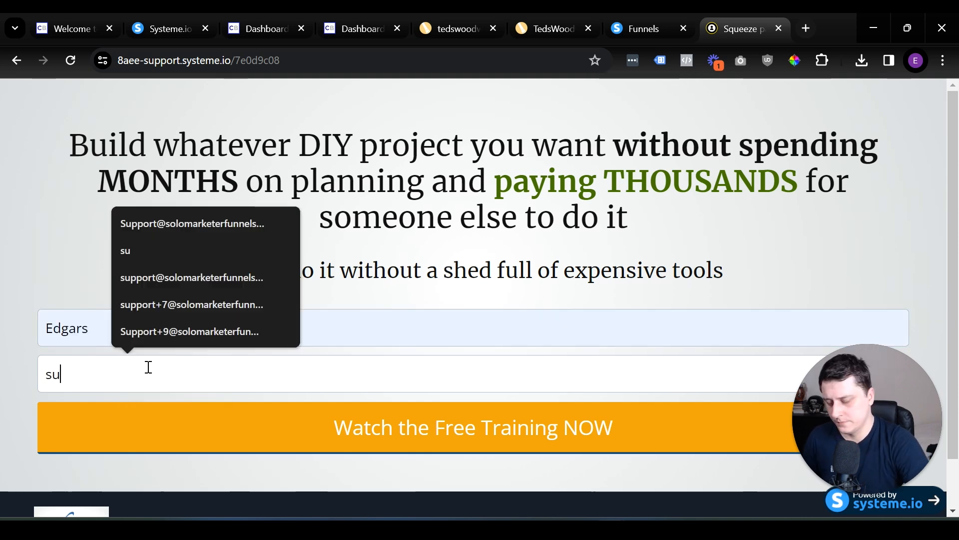
{"action": "key", "text": "Down"}
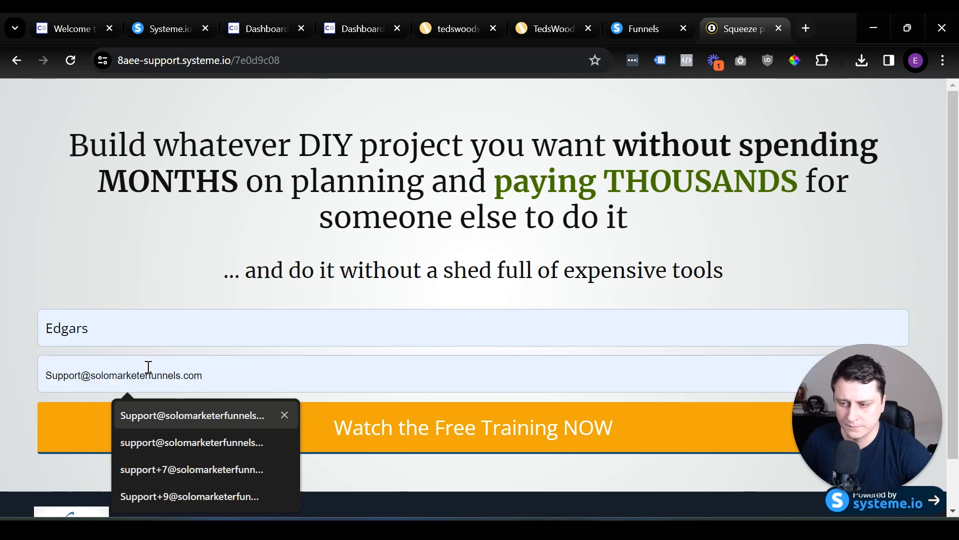
{"action": "left_click", "coordinate": [148, 367]}
{"action": "left_click", "coordinate": [89, 377]}
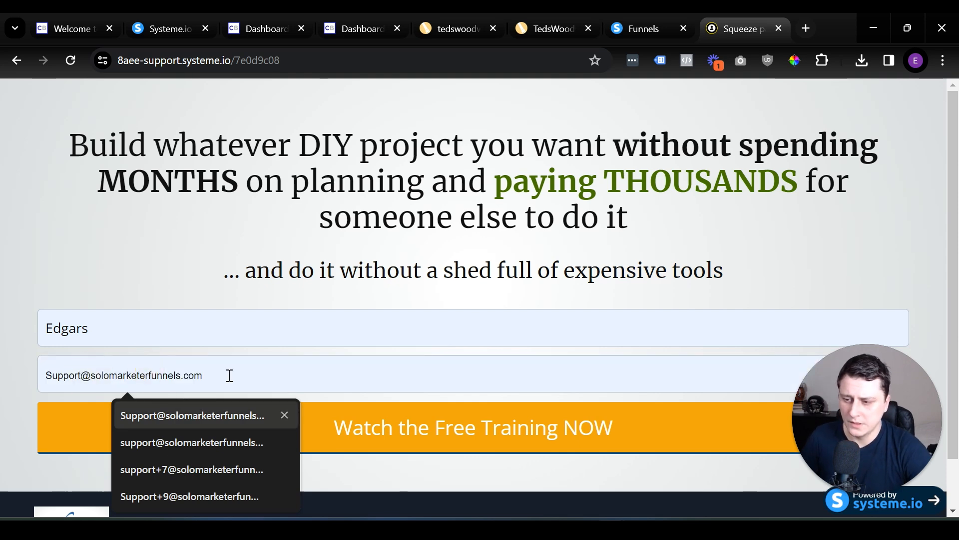
{"action": "left_click", "coordinate": [177, 416]}
{"action": "left_click", "coordinate": [107, 374]}
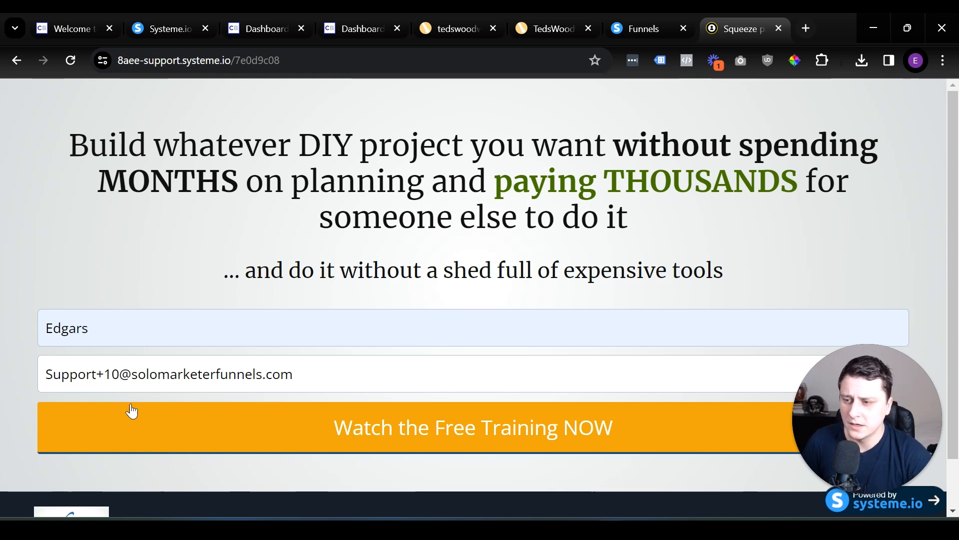
{"action": "left_click", "coordinate": [448, 425]}
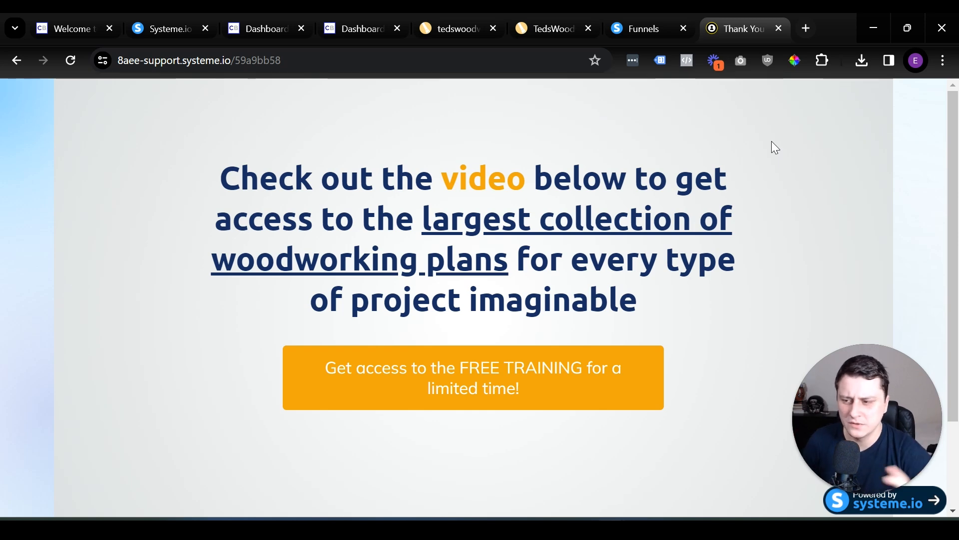
Check the live thank-you page's headline and follow its FREE TRAINING button to the offer page.
{"action": "scroll", "coordinate": [497, 255], "scroll_direction": "down", "scroll_amount": 2}
{"action": "scroll", "coordinate": [495, 253], "scroll_direction": "up", "scroll_amount": 2}
{"action": "left_click_drag", "start_coordinate": [413, 175], "coordinate": [723, 306]}
{"action": "left_click", "coordinate": [557, 376]}
{"action": "left_click", "coordinate": [530, 403]}
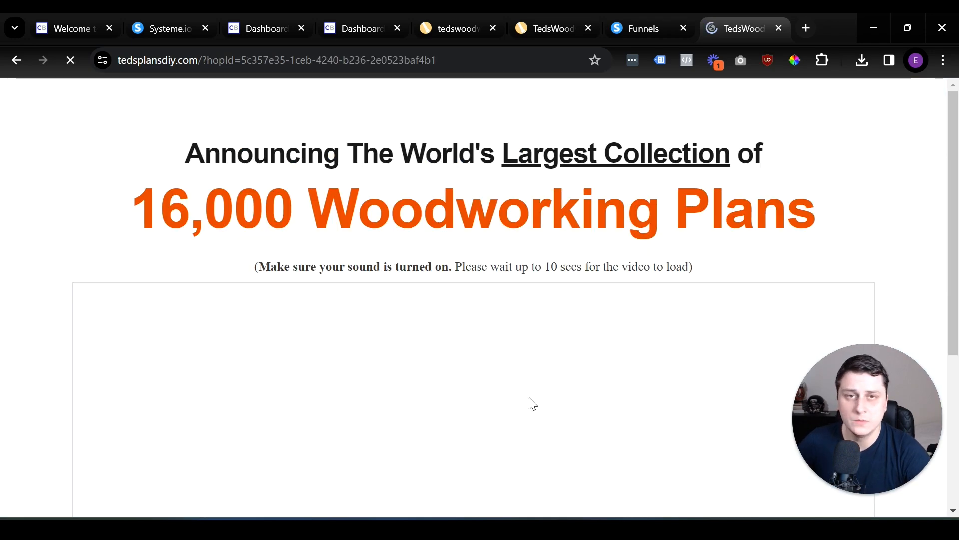
Review the TedsWoodworking sales page, including its Add To Cart section, customer problems and plan features.
{"action": "scroll", "coordinate": [520, 382], "scroll_direction": "down", "scroll_amount": 15}
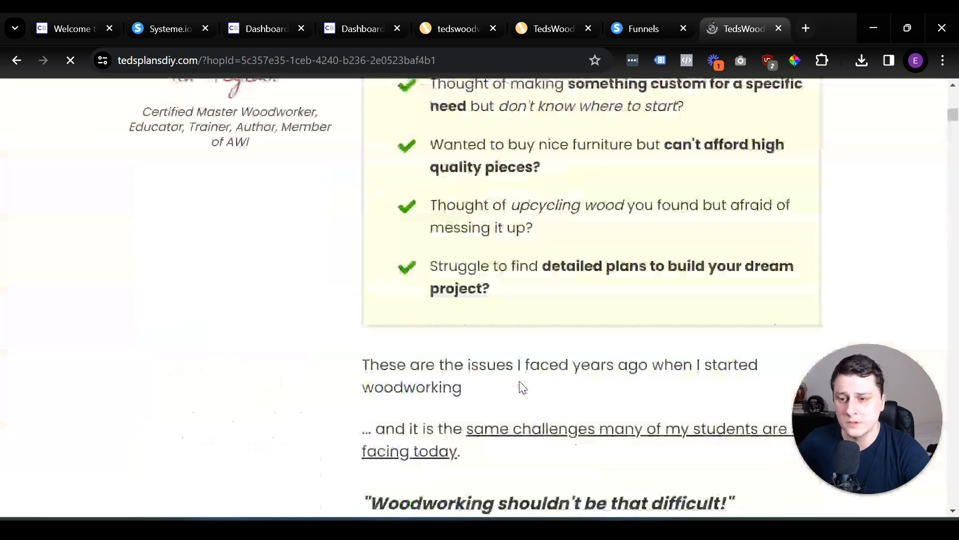
{"action": "scroll", "coordinate": [519, 381], "scroll_direction": "down", "scroll_amount": 2}
{"action": "scroll", "coordinate": [520, 381], "scroll_direction": "up", "scroll_amount": 10}
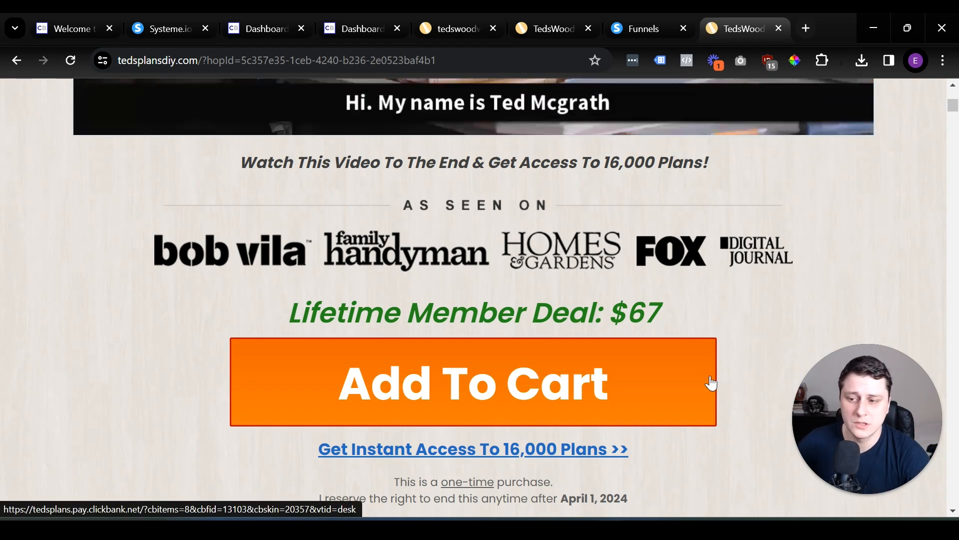
{"action": "scroll", "coordinate": [176, 306], "scroll_direction": "down", "scroll_amount": 6}
{"action": "scroll", "coordinate": [187, 308], "scroll_direction": "down", "scroll_amount": 15}
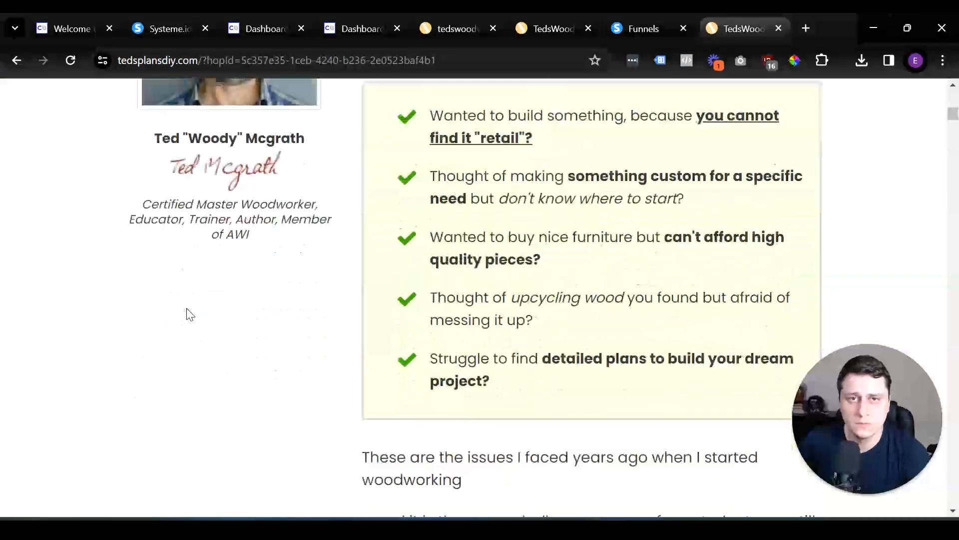
{"action": "scroll", "coordinate": [200, 309], "scroll_direction": "down", "scroll_amount": 15}
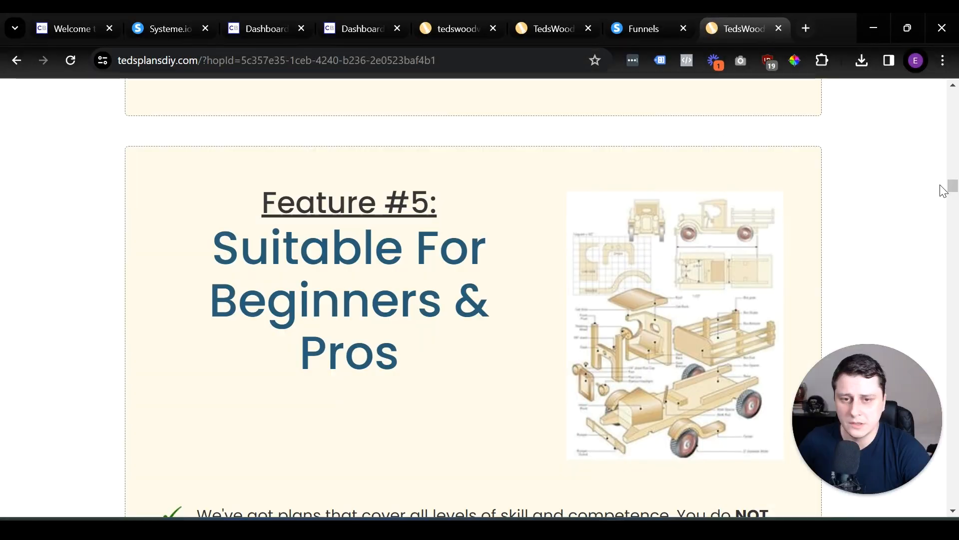
{"action": "left_click_drag", "start_coordinate": [953, 187], "coordinate": [950, 365]}
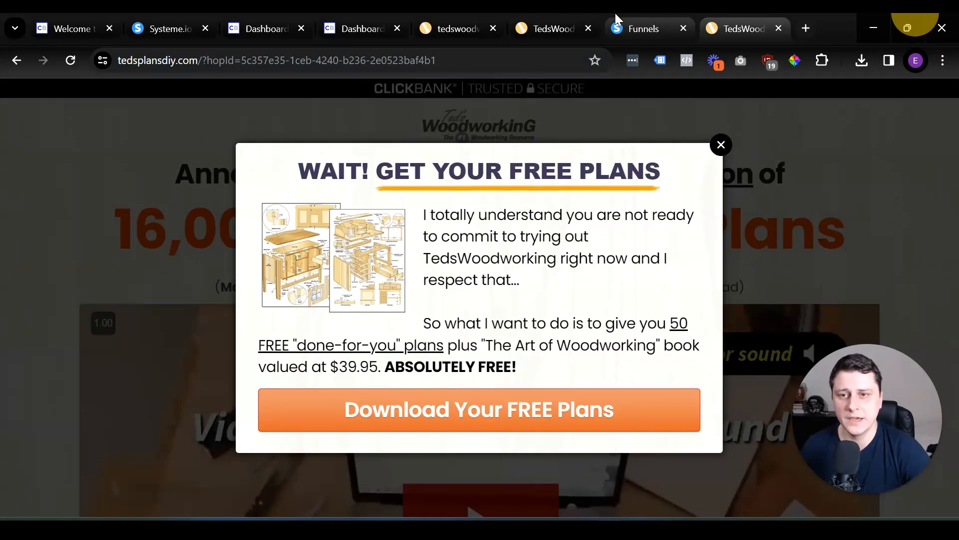
Switch back to the systeme.io dashboard and check the contacts list for the test opt-in's email address and tags.
{"action": "left_click", "coordinate": [630, 20]}
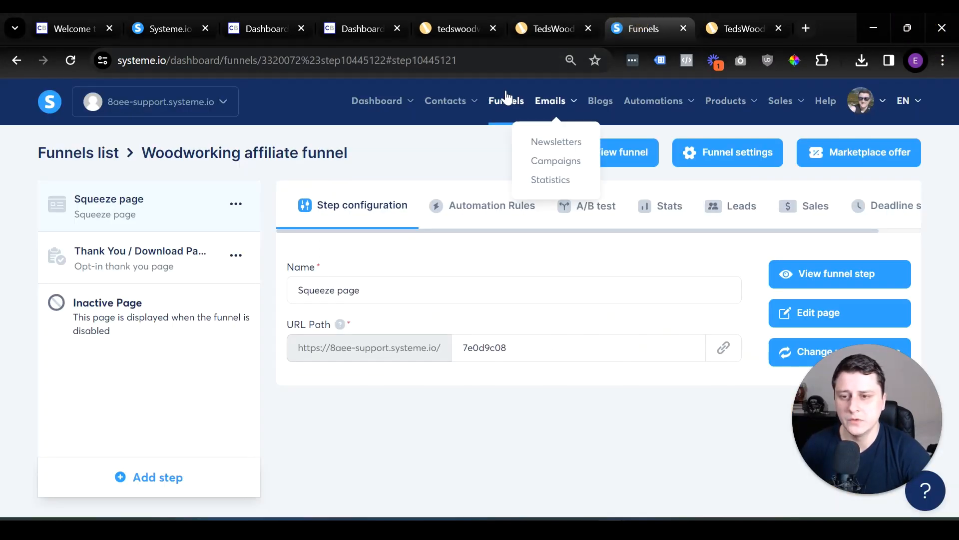
{"action": "mouse_move", "coordinate": [465, 102]}
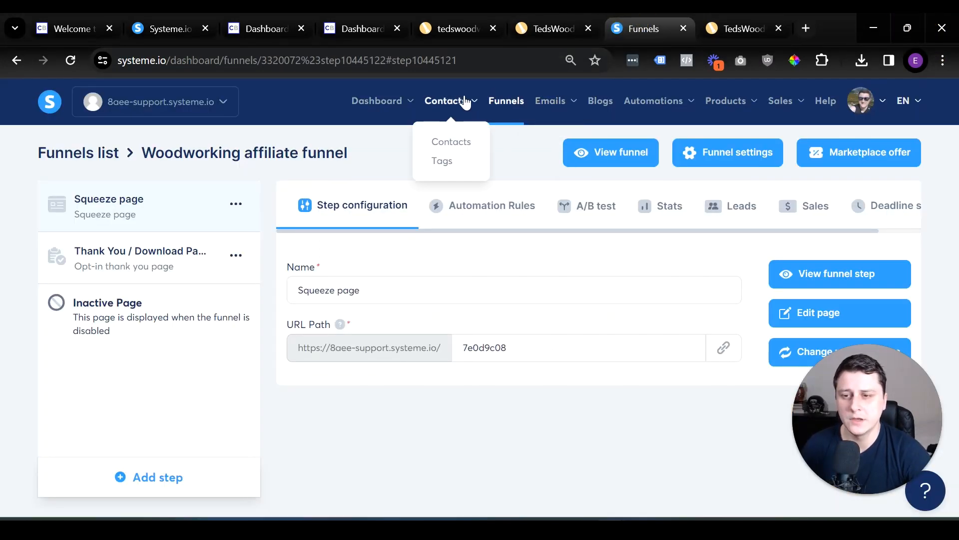
{"action": "left_click", "coordinate": [454, 143]}
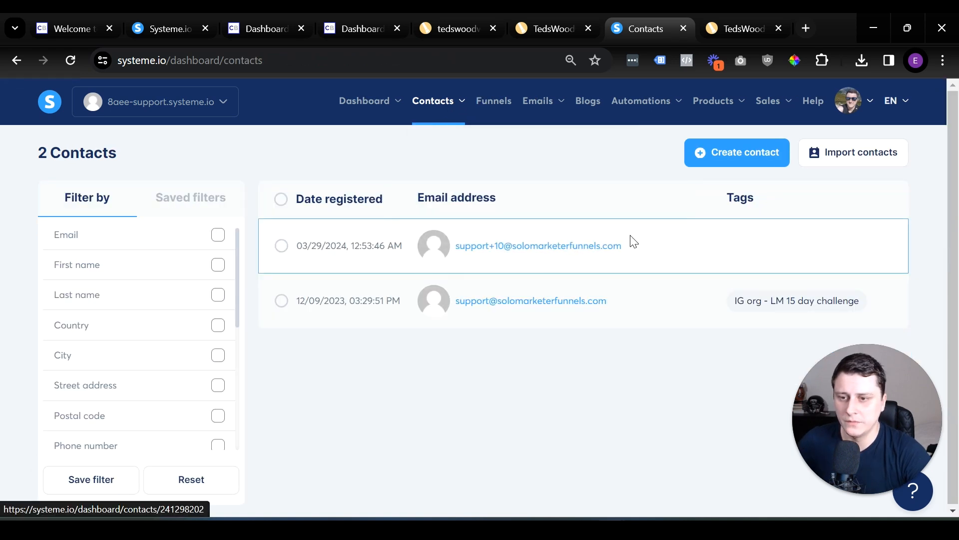
{"action": "left_click_drag", "start_coordinate": [666, 243], "coordinate": [483, 265]}
{"action": "left_click", "coordinate": [679, 242]}
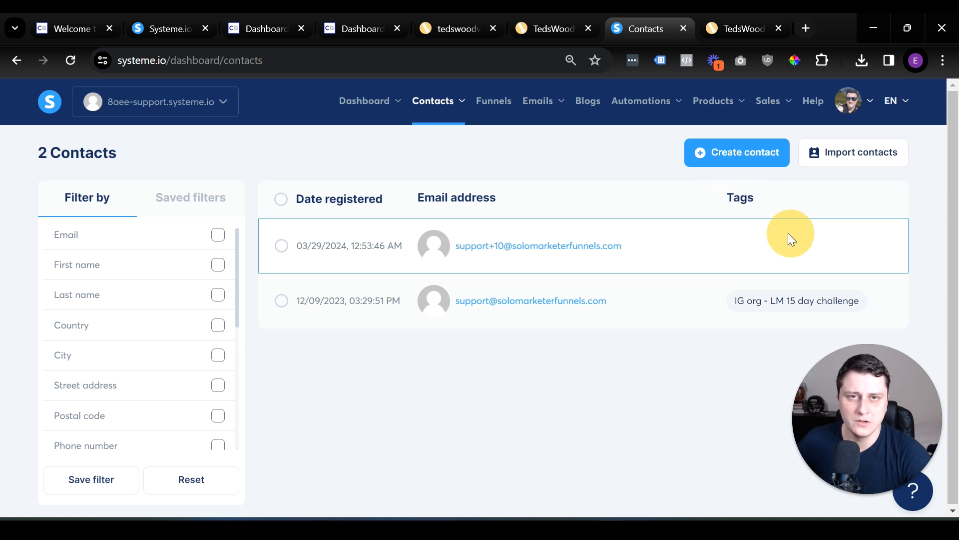